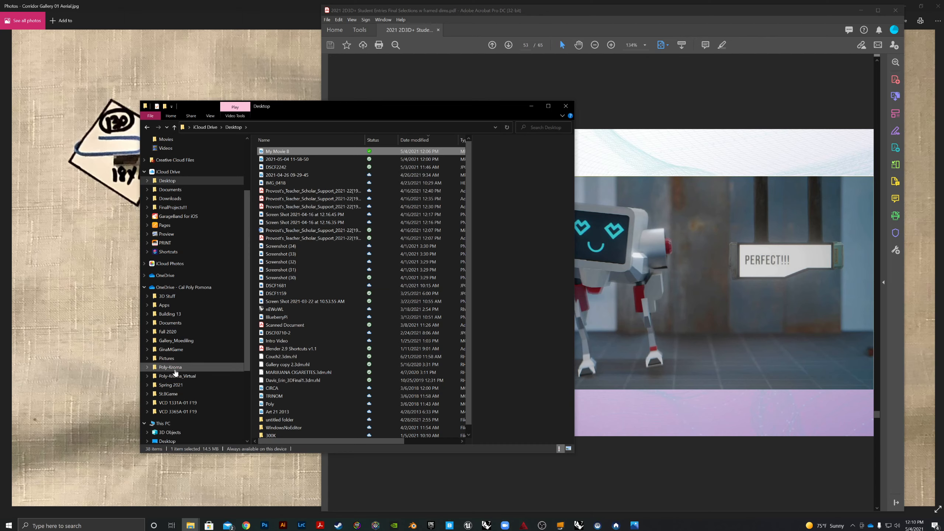
- Open the PK2021Demo project folder under PolyKroma_2021 > PK_Unreal_Engine on this PC's Desktop
{"action": "scroll", "coordinate": [176, 371], "scroll_direction": "down", "scroll_amount": 4}
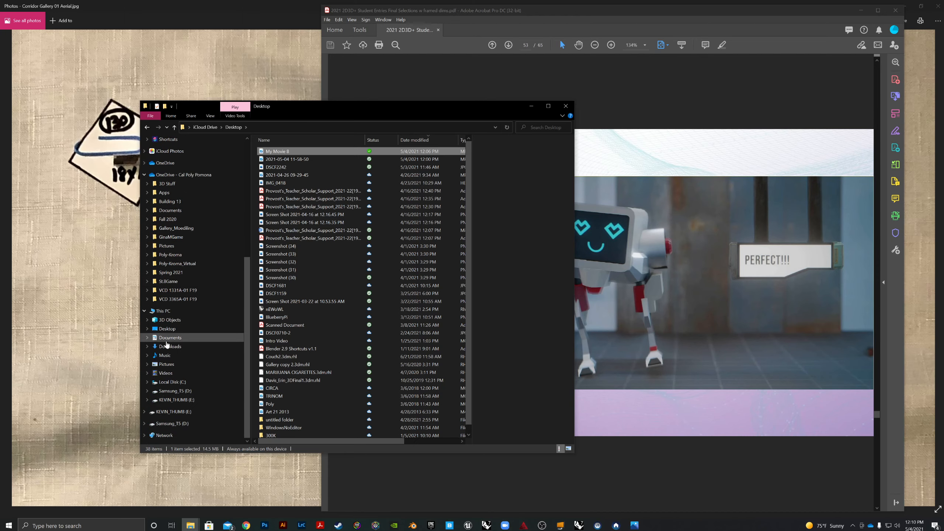
{"action": "left_click", "coordinate": [166, 329]}
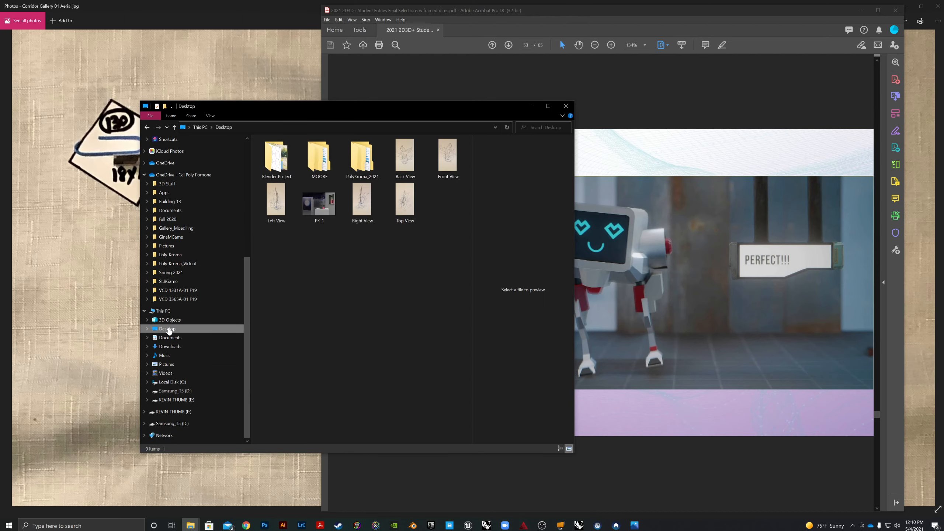
{"action": "double_click", "coordinate": [363, 158]}
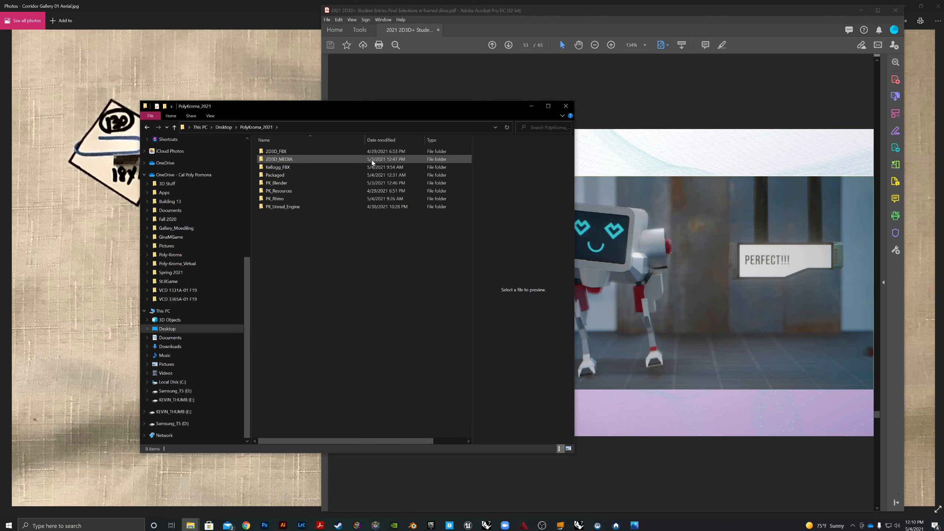
{"action": "key", "text": "Down"}
{"action": "key", "text": "Down"}
{"action": "key", "text": "Down"}
{"action": "key", "text": "Down"}
{"action": "key", "text": "Return"}
{"action": "double_click", "coordinate": [280, 168]}
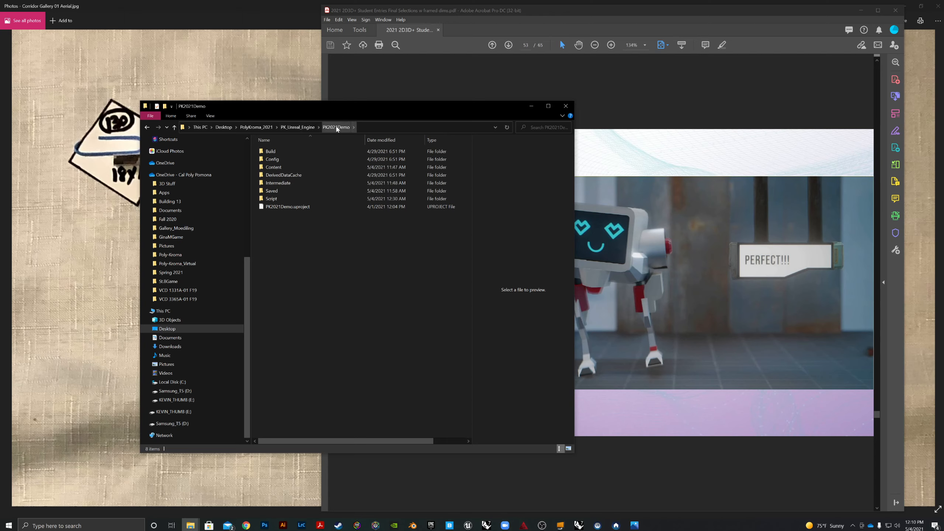
- Open the Movies folder inside the PK2021Demo project's Content folder
{"action": "double_click", "coordinate": [262, 168]}
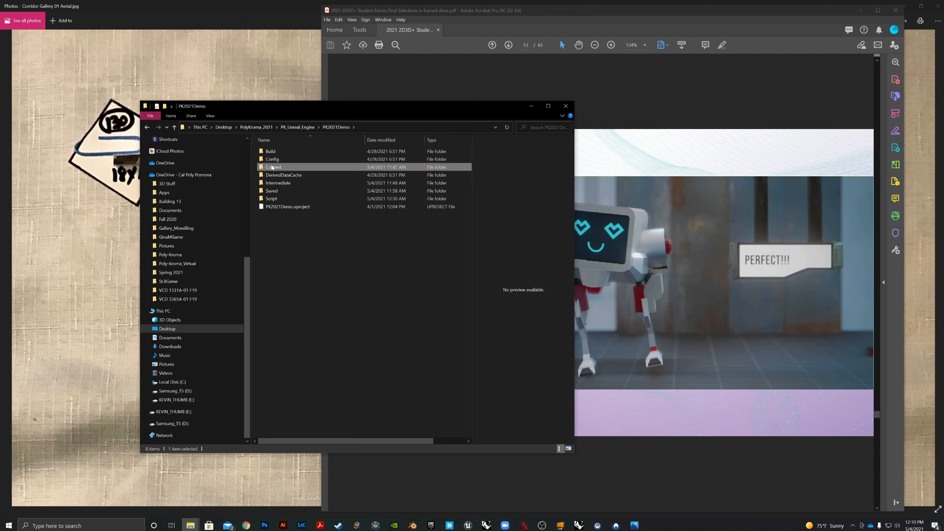
{"action": "right_click", "coordinate": [277, 299]}
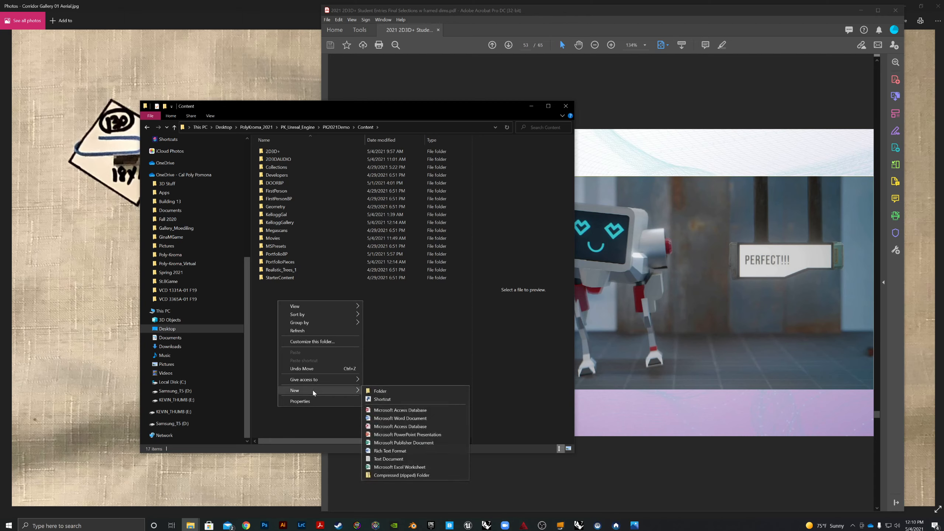
{"action": "left_click", "coordinate": [422, 361]}
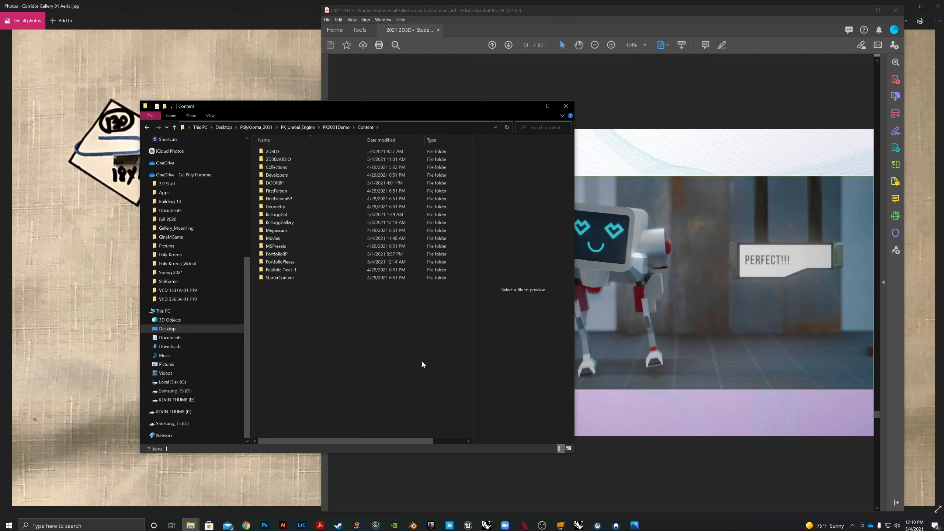
{"action": "double_click", "coordinate": [270, 239]}
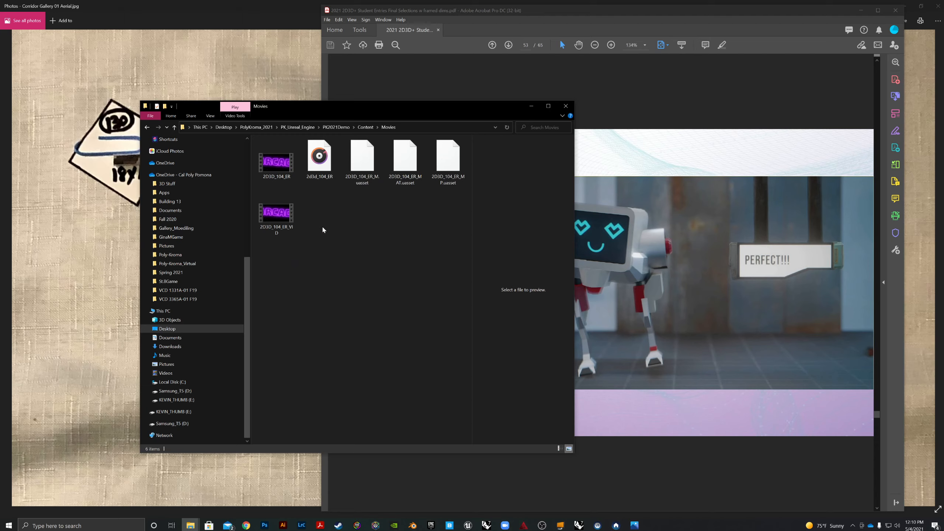
- Delete the 2D3D_104_ER video and the 2d3d_104_ER audio file from the Movies folder
{"action": "left_click", "coordinate": [305, 169]}
{"action": "left_click", "coordinate": [285, 168], "text": "ctrl"}
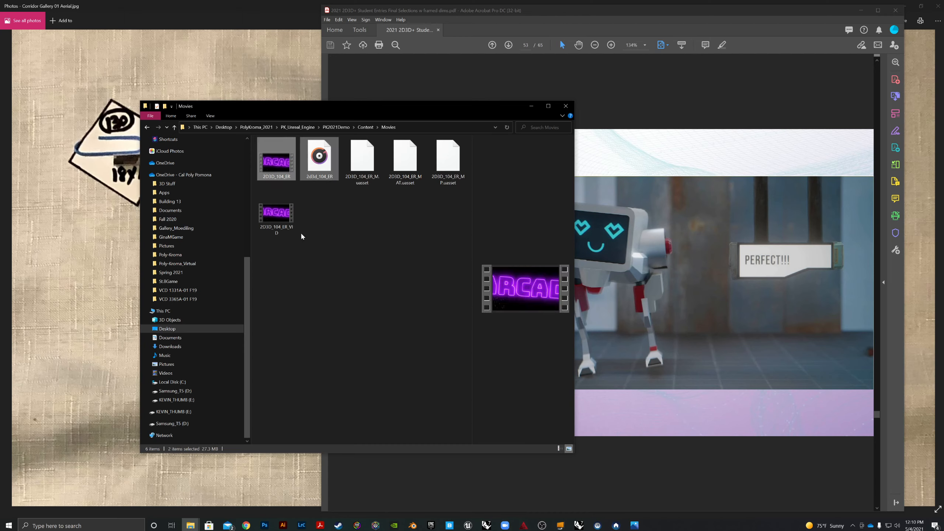
{"action": "key", "text": "Delete"}
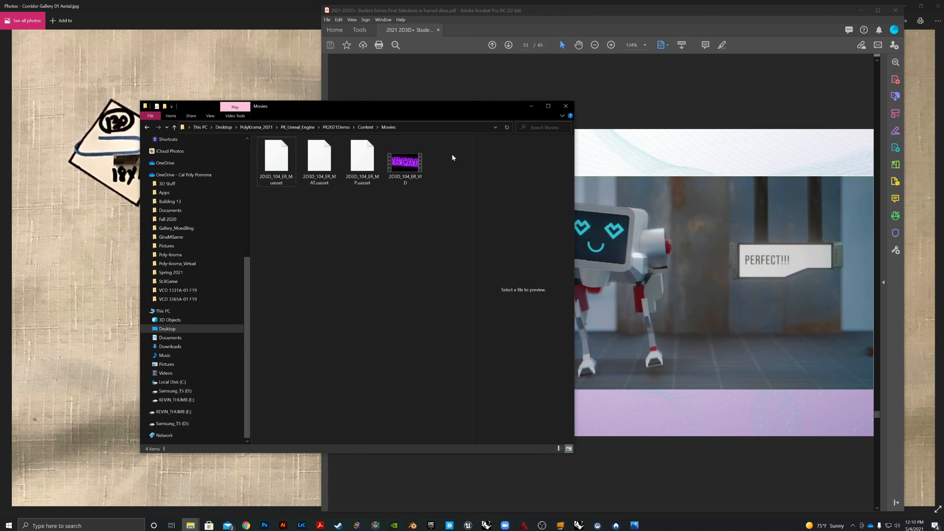
- Create a folder named 2D3D_104 in Movies and move the remaining 2D3D_104_ER files into it
{"action": "left_click_drag", "start_coordinate": [440, 156], "coordinate": [285, 218]}
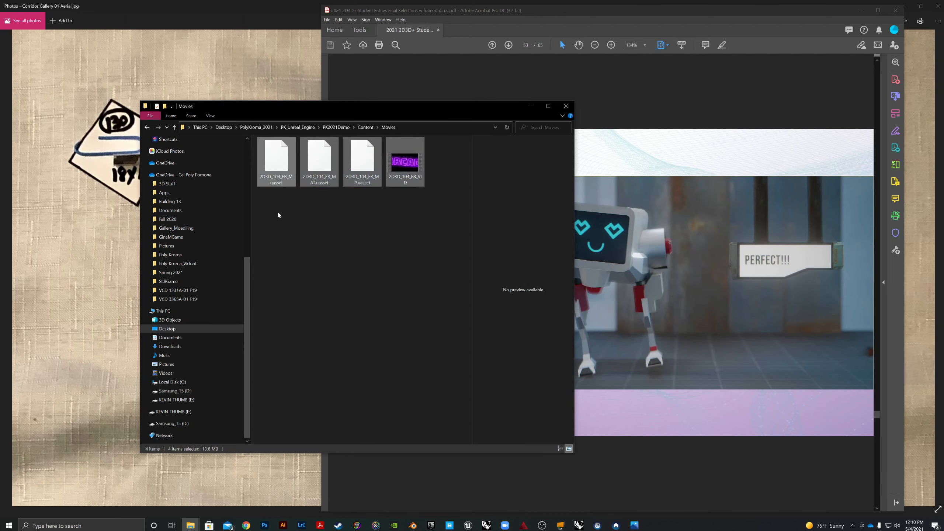
{"action": "right_click", "coordinate": [278, 214]}
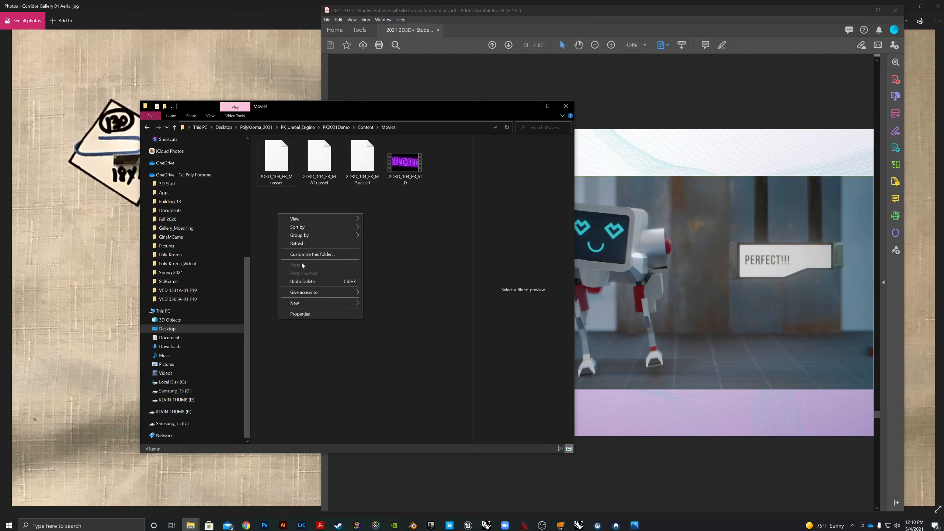
{"action": "mouse_move", "coordinate": [301, 303]}
{"action": "left_click", "coordinate": [391, 303]}
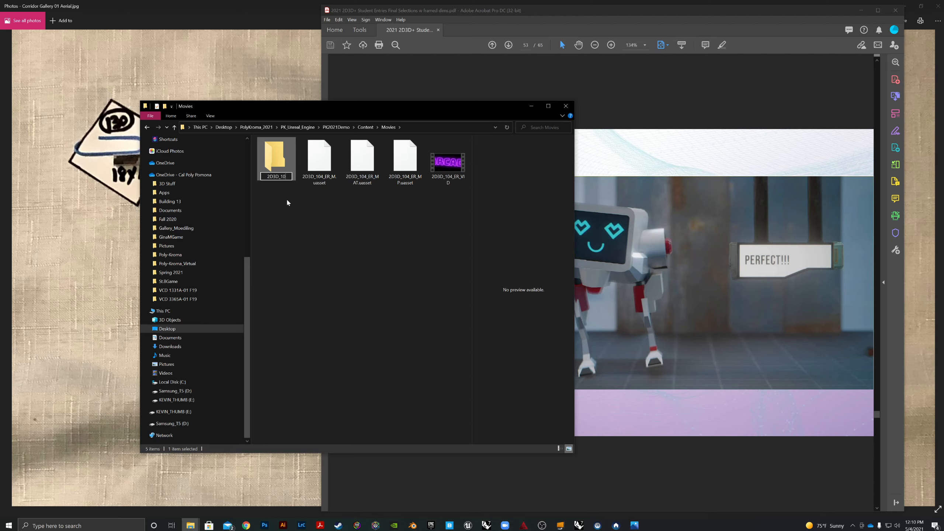
{"action": "key", "text": "Return"}
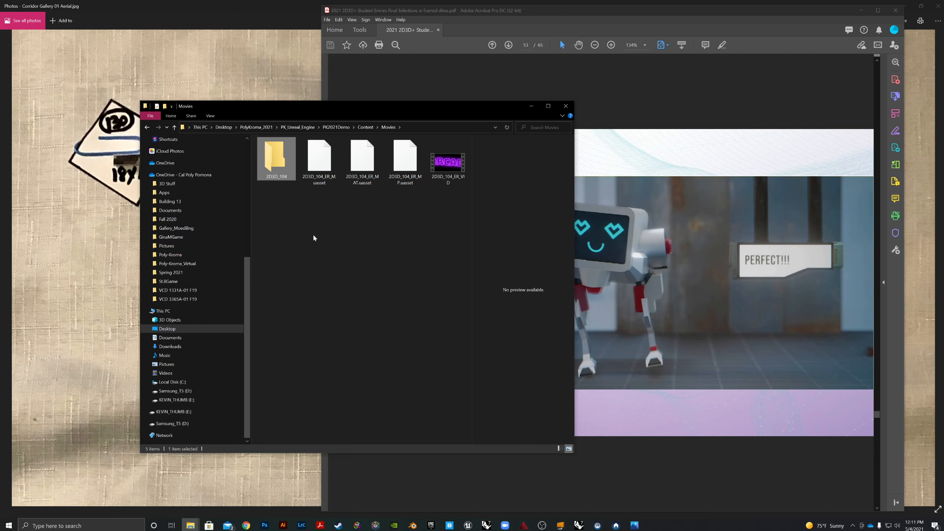
{"action": "left_click_drag", "start_coordinate": [449, 194], "coordinate": [284, 166]}
- Create a second folder named 2D3D_154 in Movies, checking the artwork number in the student entries PDF
{"action": "right_click", "coordinate": [290, 213]}
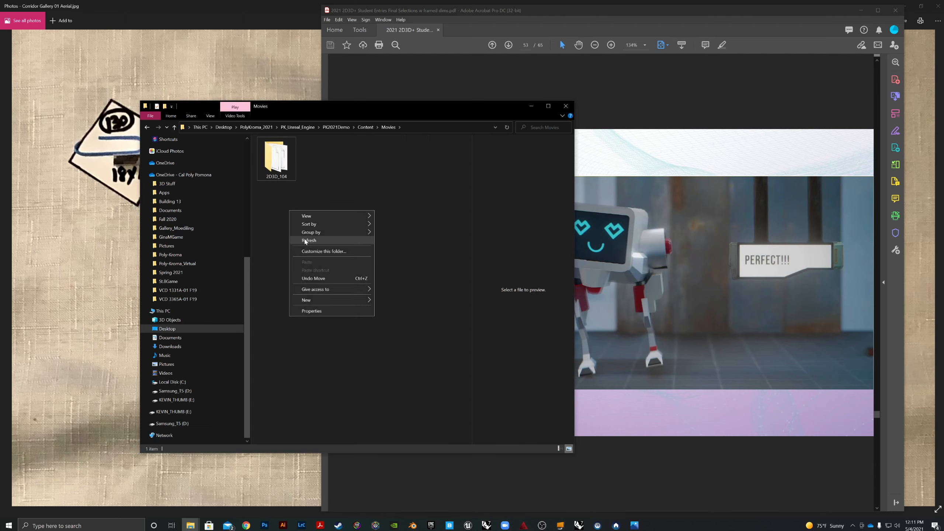
{"action": "mouse_move", "coordinate": [312, 301]}
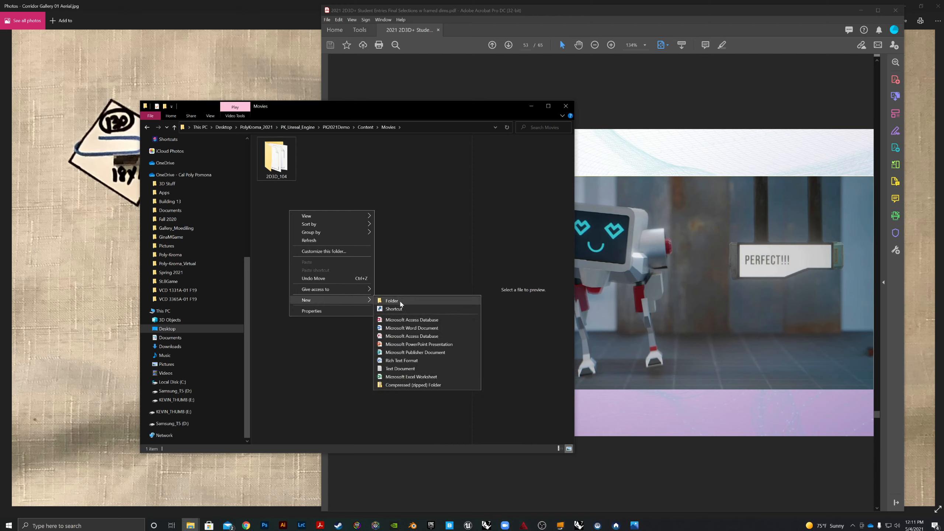
{"action": "left_click", "coordinate": [431, 301]}
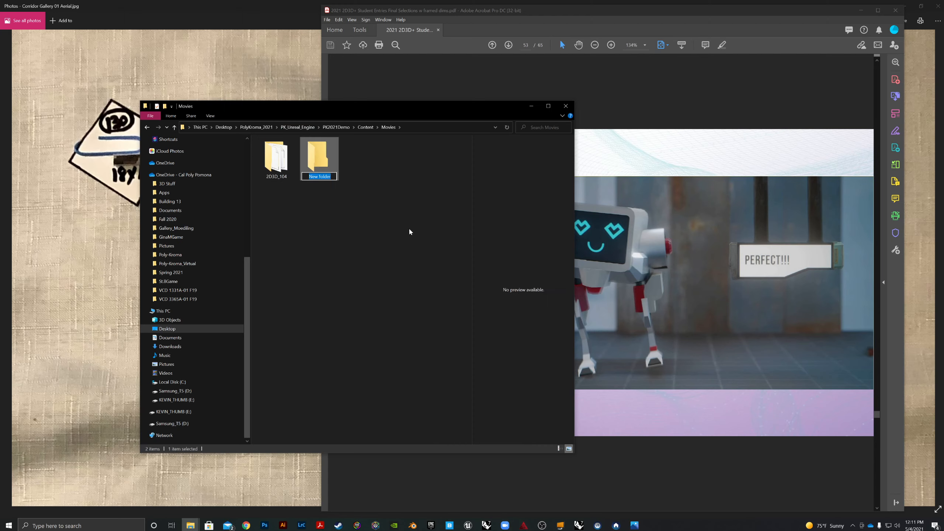
{"action": "type", "text": "2D3D_154"}
{"action": "left_click", "coordinate": [320, 525]}
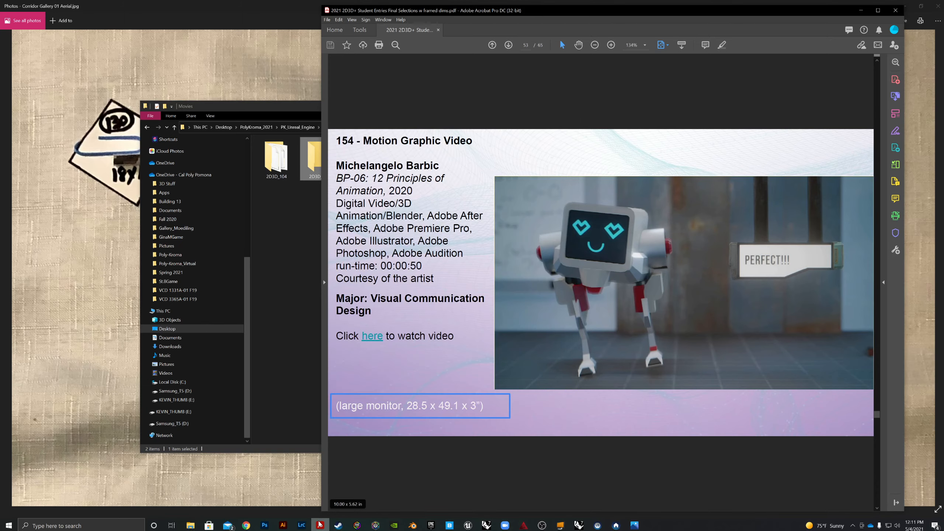
{"action": "left_click", "coordinate": [320, 525]}
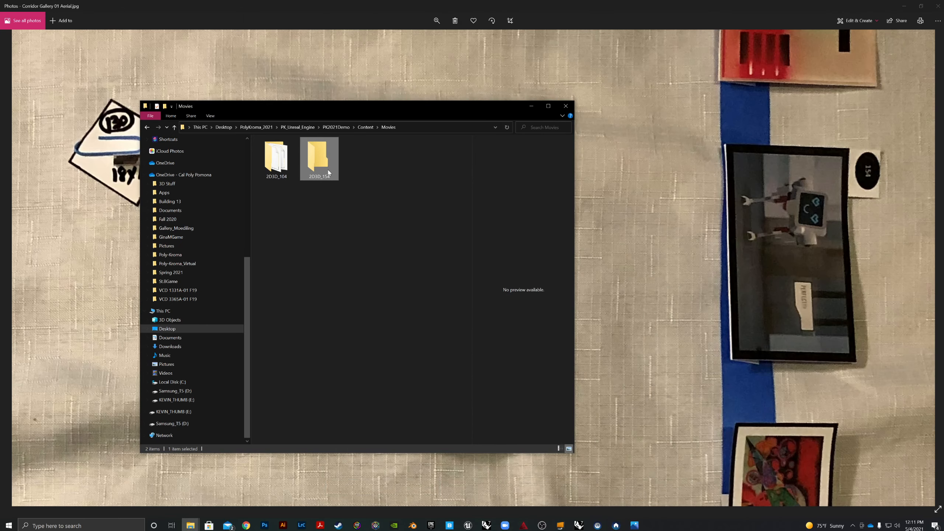
{"action": "double_click", "coordinate": [320, 153]}
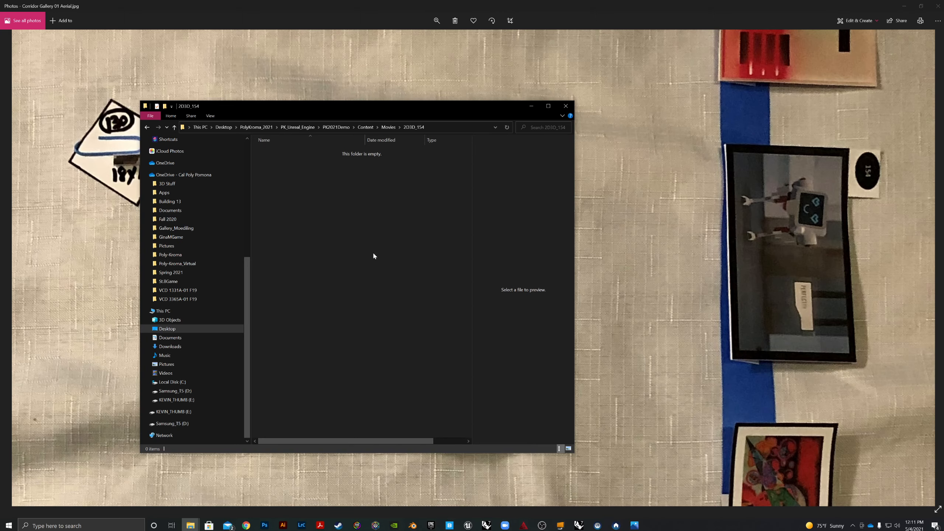
{"action": "right_click", "coordinate": [329, 199]}
{"action": "left_click", "coordinate": [307, 197]}
- Return to the iCloud Drive Desktop folder and copy the My Movie 8 video file
{"action": "left_click", "coordinate": [147, 128]}
{"action": "left_click", "coordinate": [147, 128]}
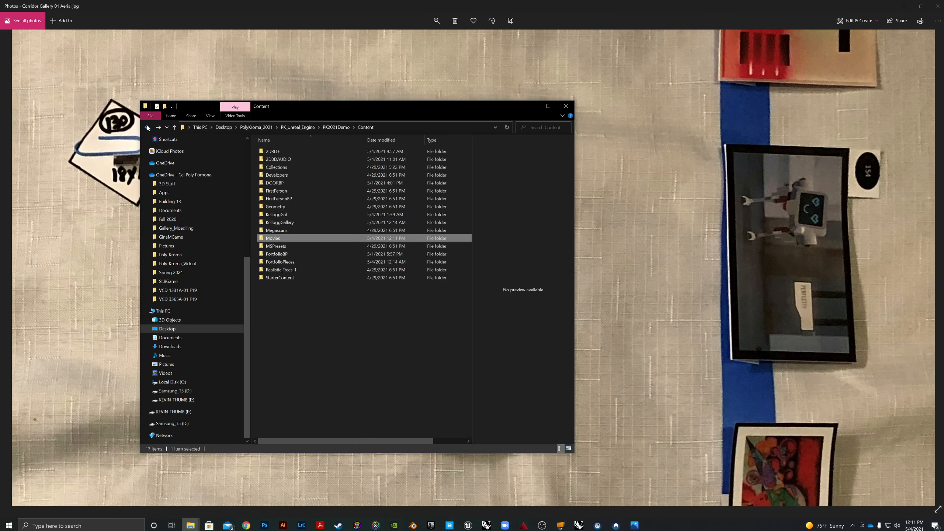
{"action": "left_click", "coordinate": [147, 127]}
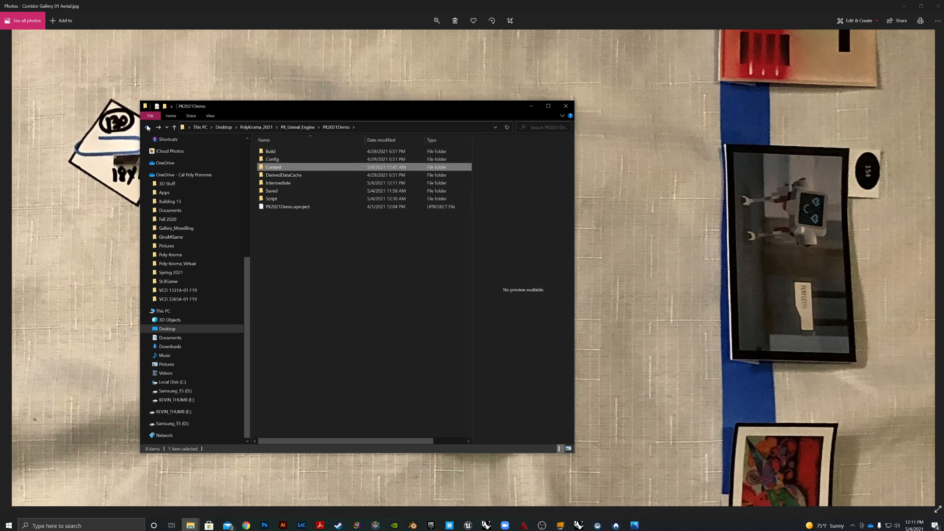
{"action": "left_click", "coordinate": [148, 128]}
{"action": "left_click", "coordinate": [147, 128]}
{"action": "left_click", "coordinate": [148, 127]}
{"action": "left_click", "coordinate": [148, 128]}
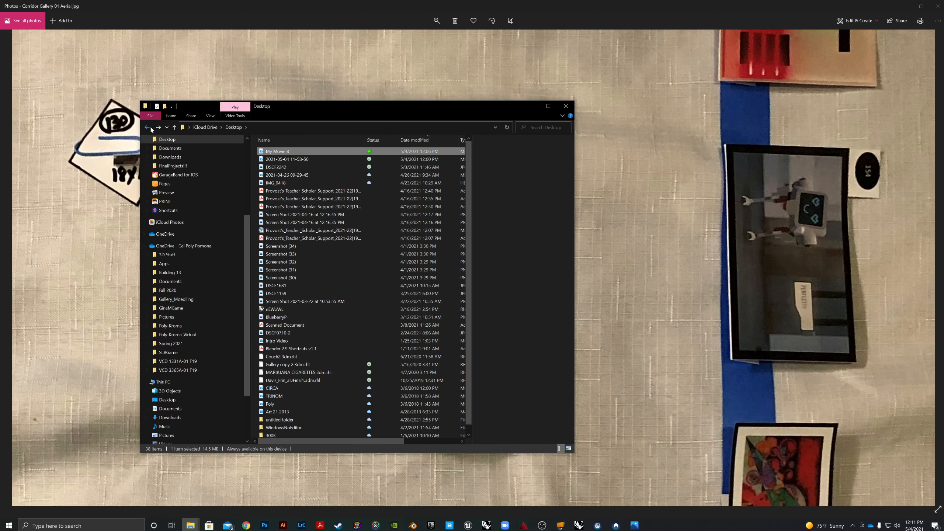
{"action": "right_click", "coordinate": [290, 154]}
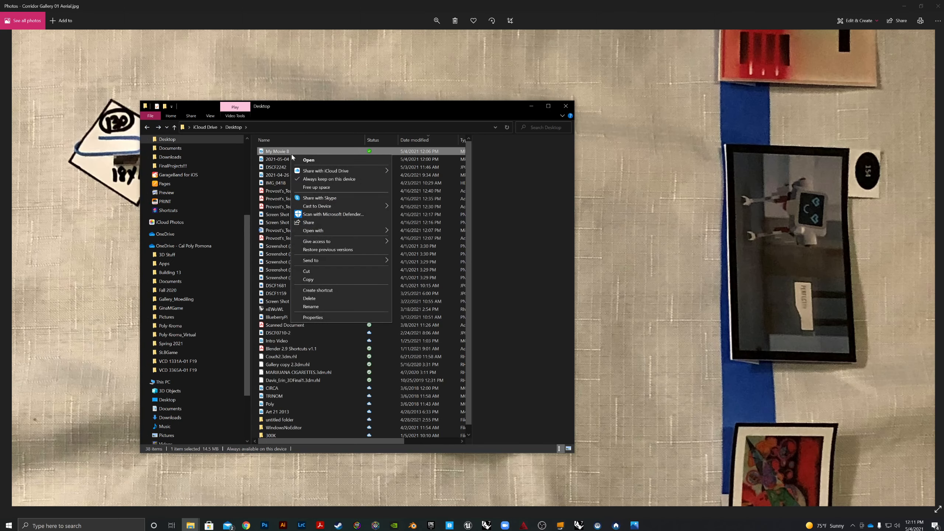
{"action": "left_click", "coordinate": [315, 281]}
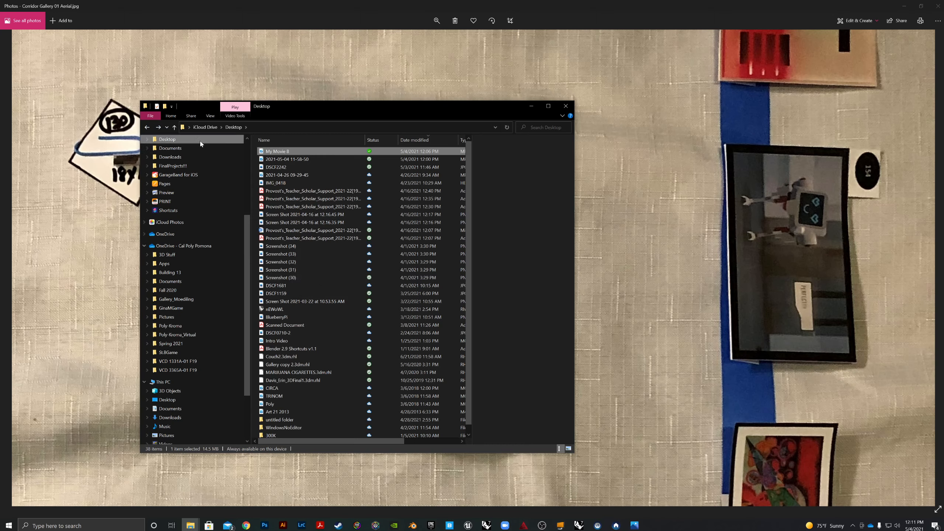
- Paste the copied My Movie 8 file into the 2D3D_154 folder under Content > Movies
{"action": "left_click", "coordinate": [157, 128]}
{"action": "left_click", "coordinate": [157, 127]}
{"action": "left_click", "coordinate": [157, 127]}
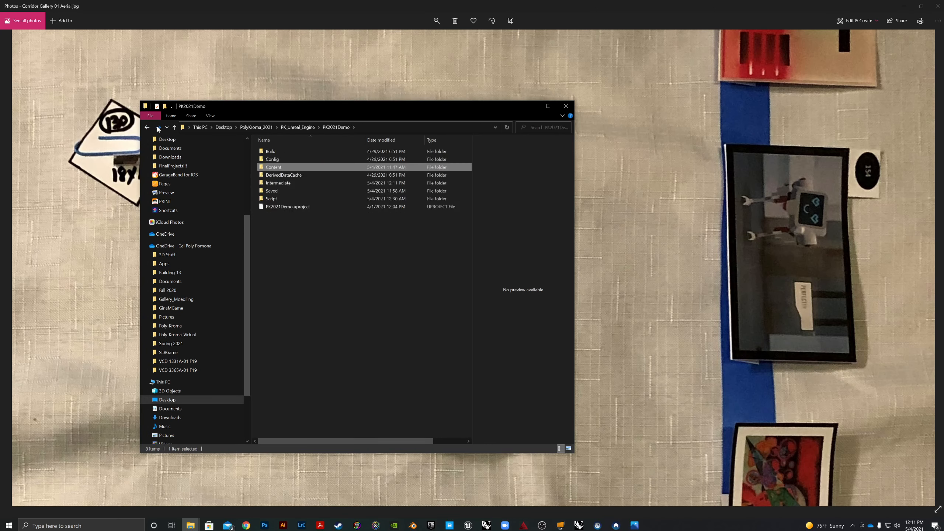
{"action": "left_click", "coordinate": [158, 127]}
{"action": "left_click", "coordinate": [158, 127]}
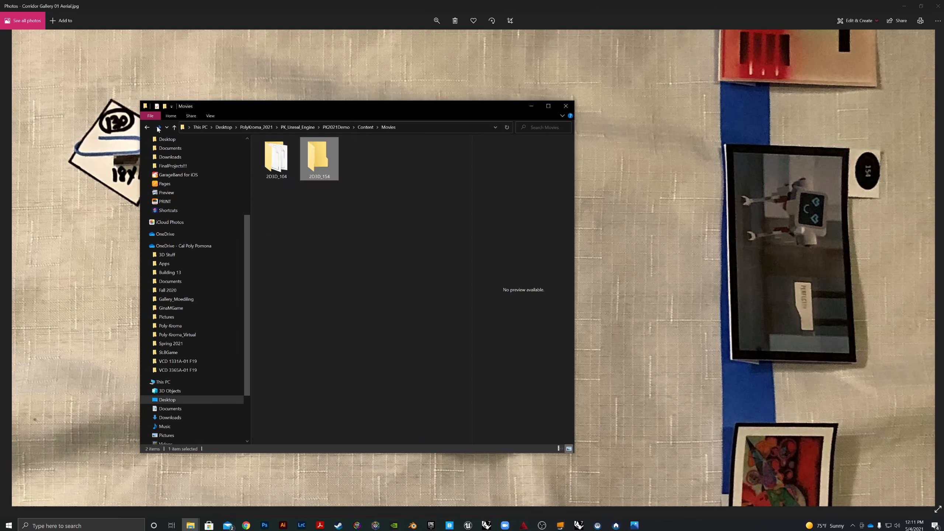
{"action": "double_click", "coordinate": [328, 158]}
{"action": "right_click", "coordinate": [331, 177]}
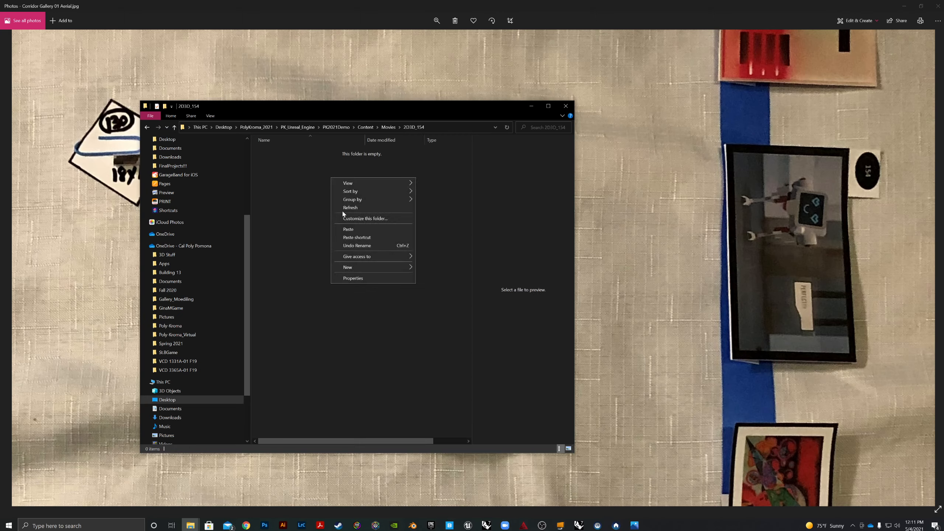
{"action": "left_click", "coordinate": [364, 228]}
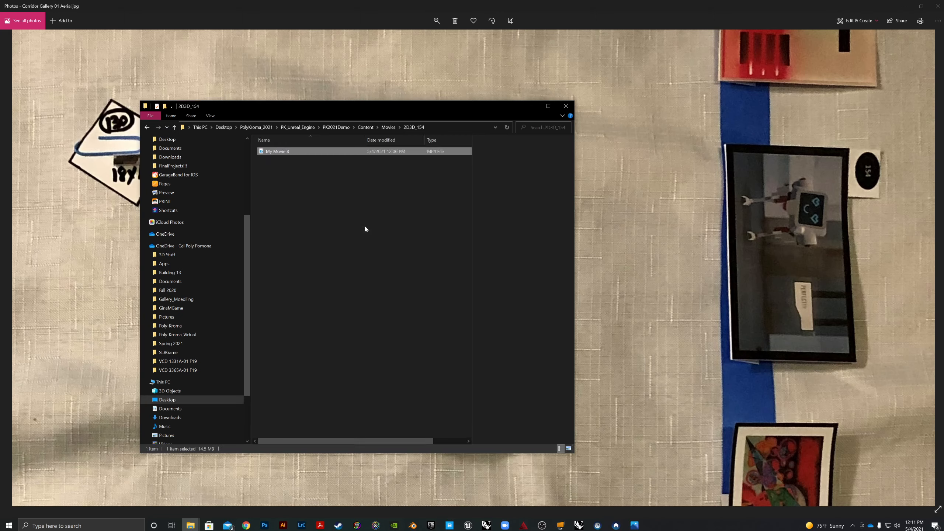
{"action": "left_click", "coordinate": [336, 266]}
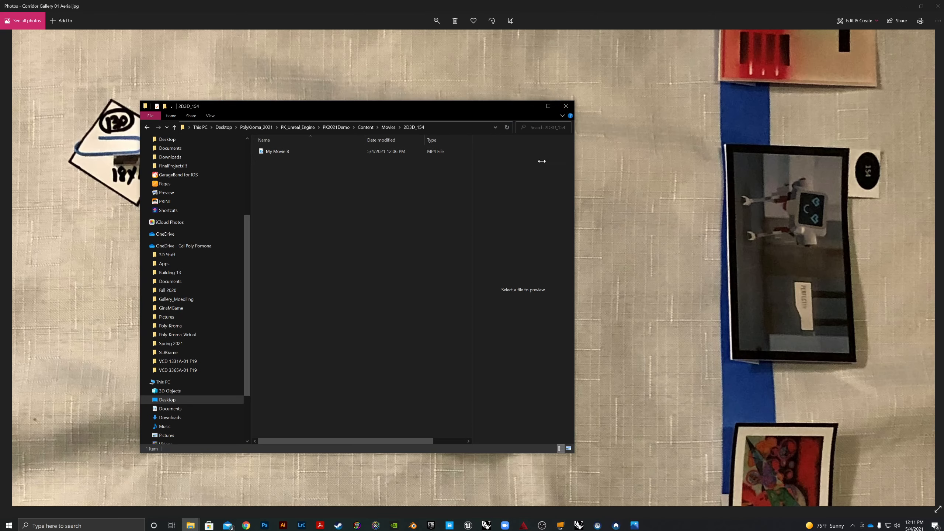
{"action": "double_click", "coordinate": [537, 116]}
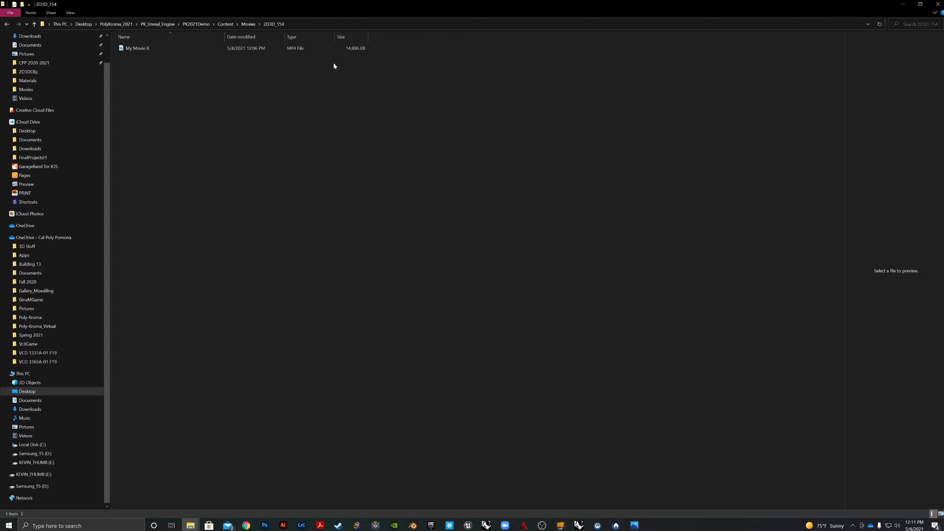
{"action": "left_click", "coordinate": [920, 4]}
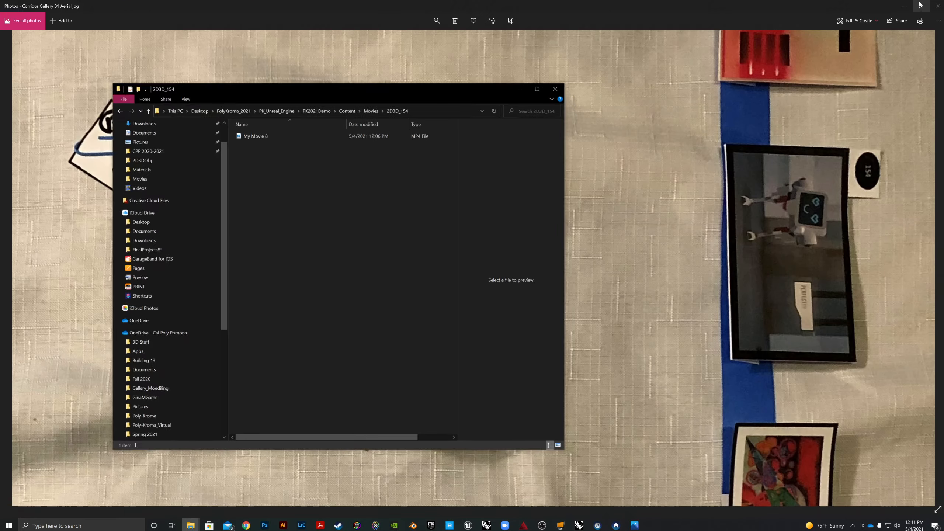
- Minimize the Corridor Gallery aerial photo and switch to the Kellogg Gallery model in Rhino
{"action": "left_click", "coordinate": [920, 4]}
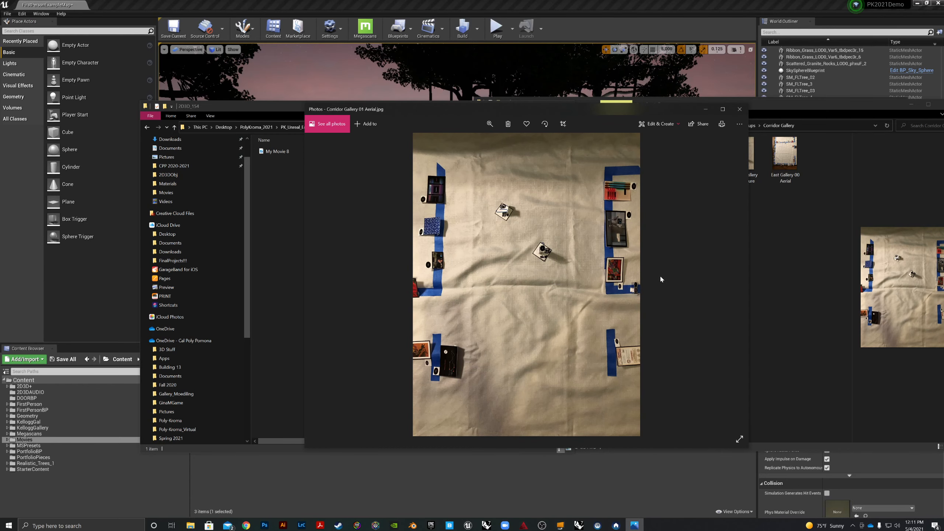
{"action": "left_click", "coordinate": [706, 109]}
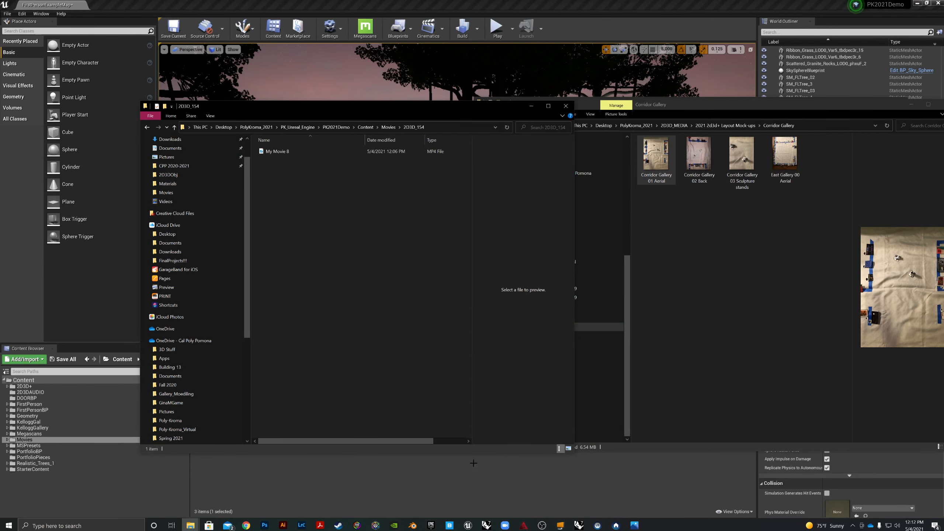
{"action": "left_click", "coordinate": [578, 525]}
{"action": "scroll", "coordinate": [418, 421], "scroll_direction": "down", "scroll_amount": 8}
{"action": "scroll", "coordinate": [425, 421], "scroll_direction": "up", "scroll_amount": 5}
{"action": "right_click_drag", "start_coordinate": [426, 420], "coordinate": [440, 419]}
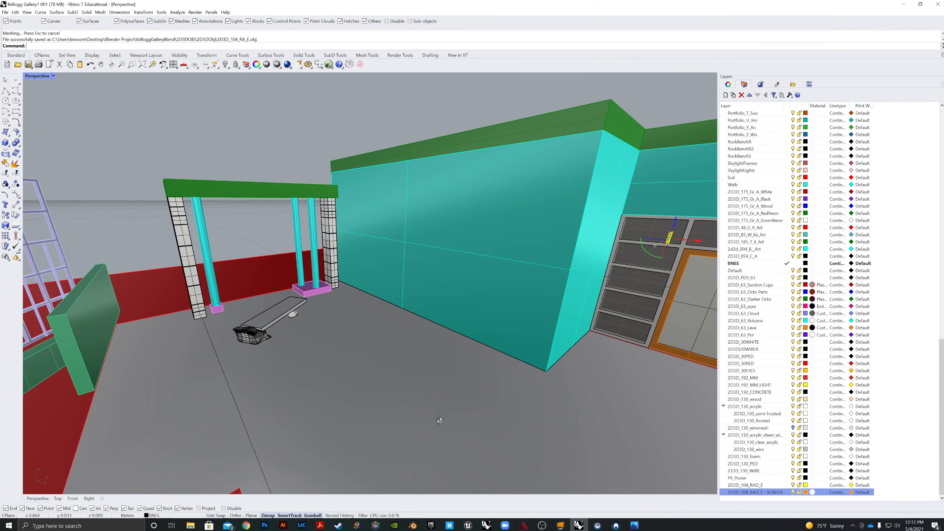
- Check artwork 154's monitor size in the entries PDF and align the construction plane to the gallery wall holding the two red framed pieces
{"action": "left_click", "coordinate": [320, 525]}
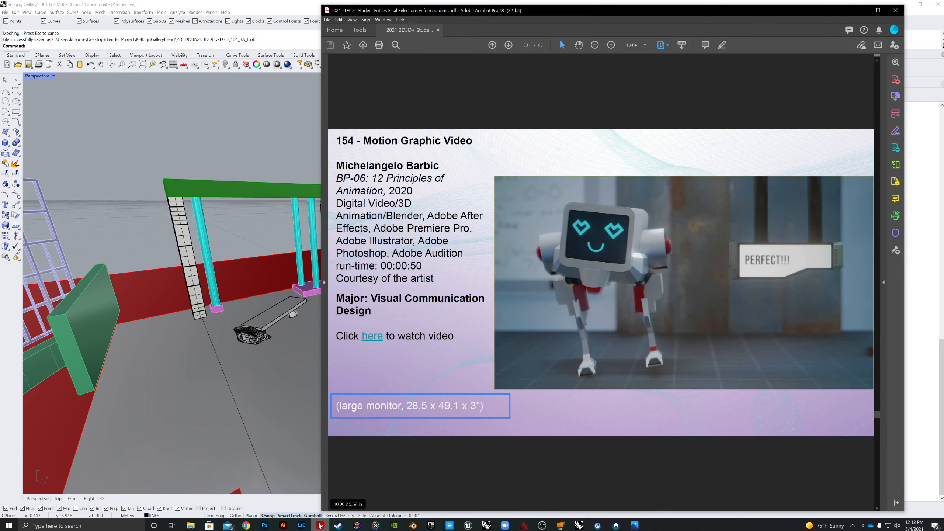
{"action": "left_click", "coordinate": [319, 525]}
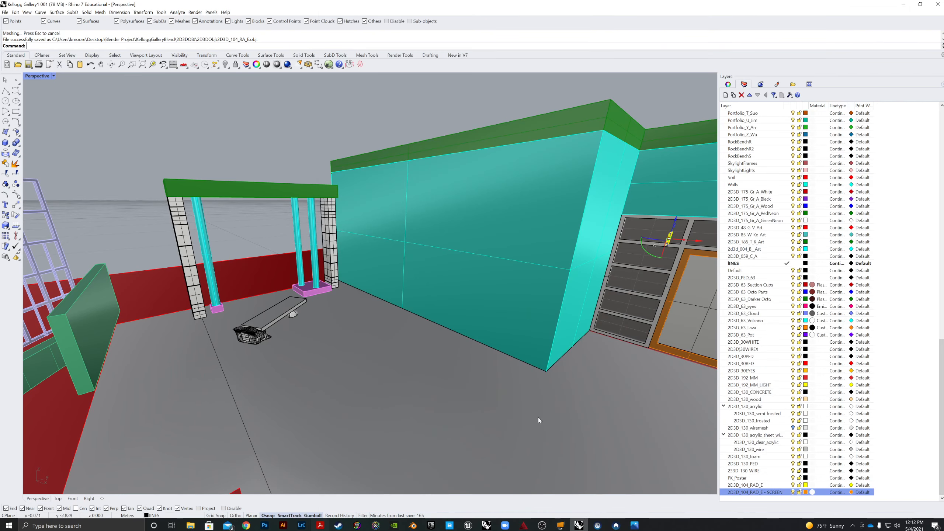
{"action": "scroll", "coordinate": [628, 403], "scroll_direction": "down", "scroll_amount": 8}
{"action": "scroll", "coordinate": [632, 398], "scroll_direction": "up", "scroll_amount": 6}
{"action": "right_click_drag", "start_coordinate": [629, 401], "coordinate": [387, 384]}
{"action": "scroll", "coordinate": [519, 390], "scroll_direction": "up", "scroll_amount": 6}
{"action": "type", "text": "zs"}
{"action": "key", "text": "Return"}
{"action": "right_click_drag", "start_coordinate": [520, 375], "coordinate": [589, 353]}
{"action": "scroll", "coordinate": [492, 331], "scroll_direction": "up", "scroll_amount": 4}
{"action": "type", "text": "CPlane"}
{"action": "key", "text": "Return"}
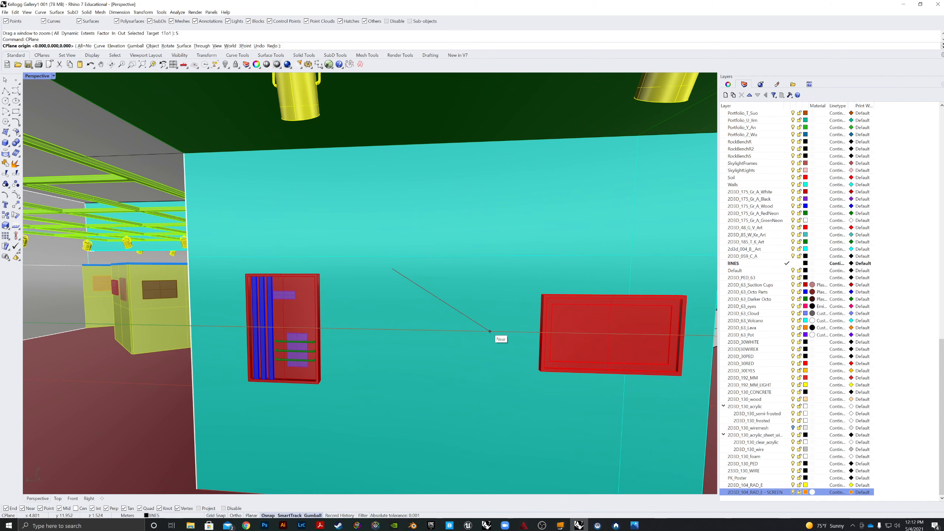
{"action": "type", "text": "O"}
{"action": "key", "text": "Return"}
{"action": "left_click", "coordinate": [488, 255]}
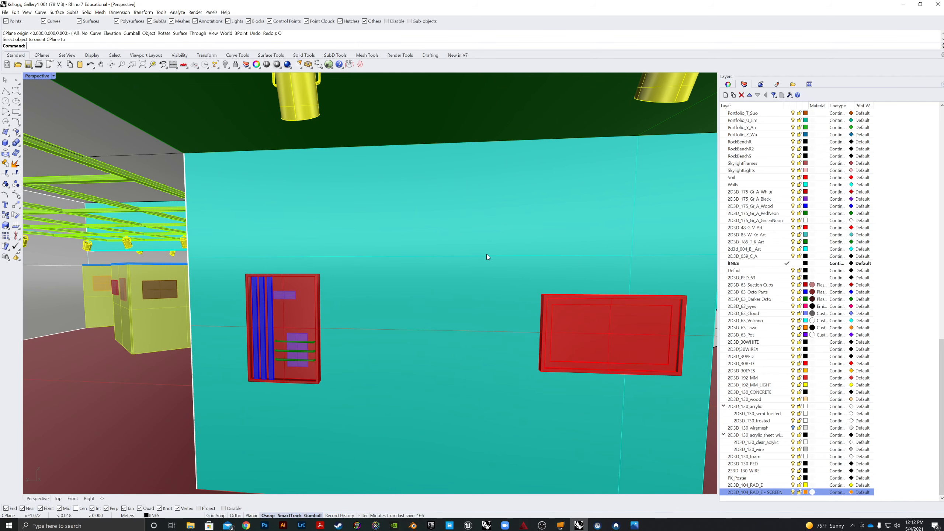
- Try drawing a 28.5" wide rectangle between the red frames while rechecking the PDF dimensions, and delete the result
{"action": "type", "text": "rec"}
{"action": "key", "text": "Return"}
{"action": "left_click", "coordinate": [377, 289]}
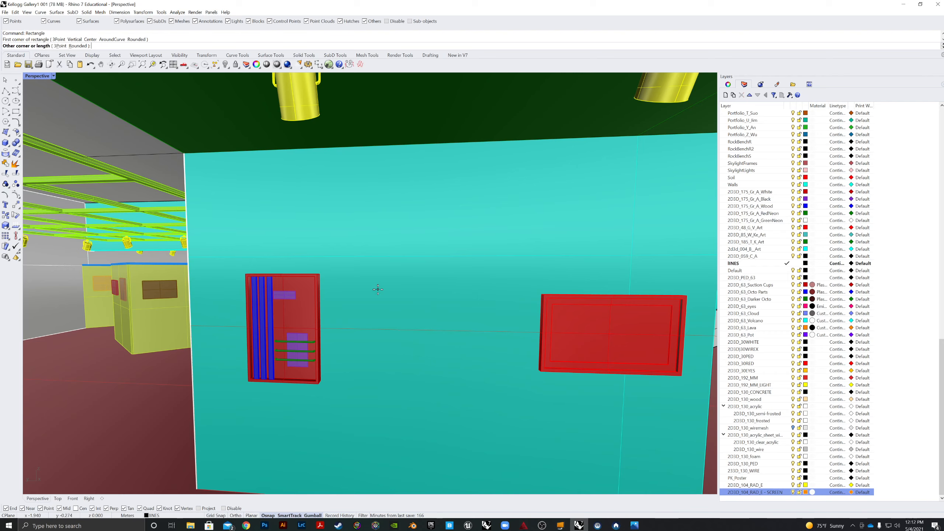
{"action": "left_click", "coordinate": [319, 525]}
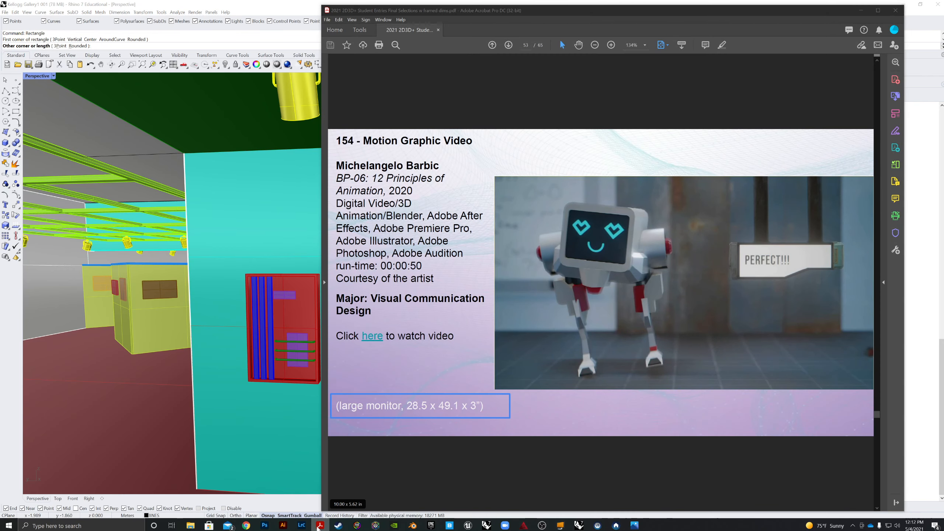
{"action": "left_click", "coordinate": [320, 525]}
{"action": "type", "text": "28"}
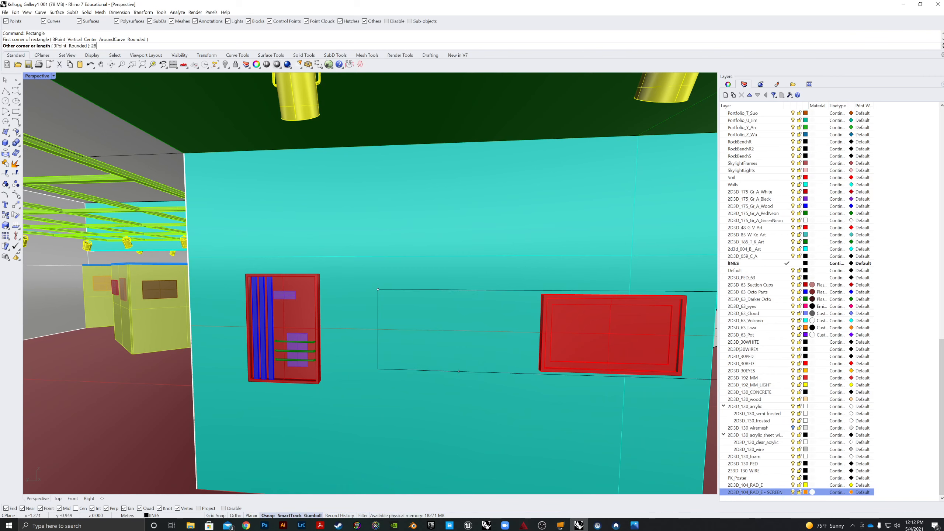
{"action": "type", "text": ".5\""}
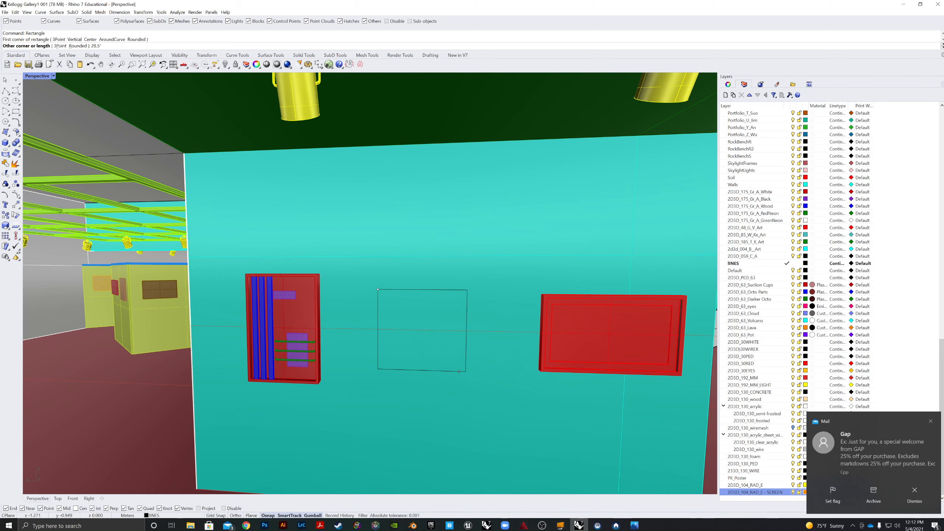
{"action": "key", "text": "Return"}
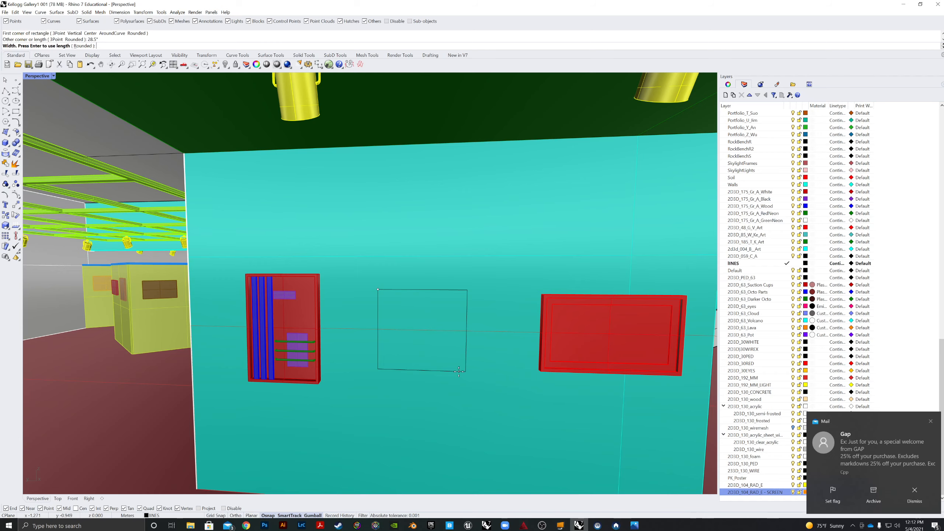
{"action": "left_click", "coordinate": [468, 525]}
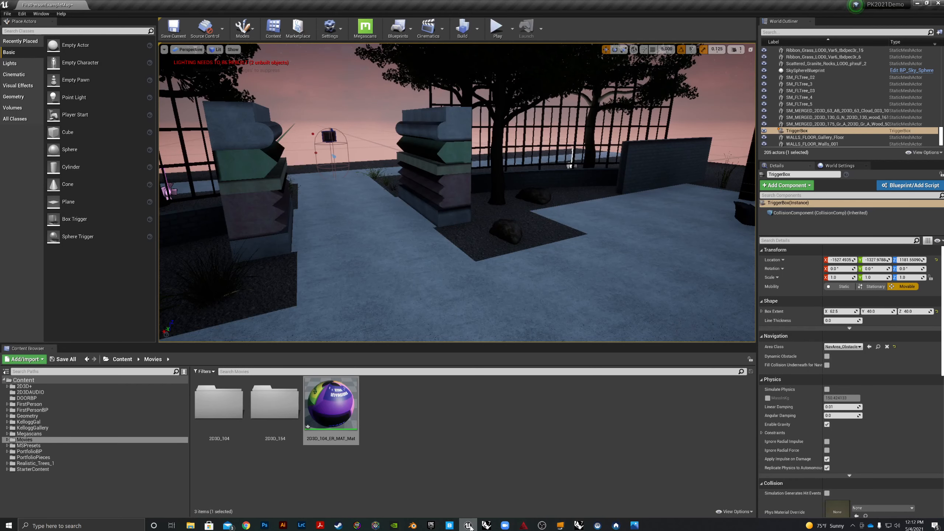
{"action": "left_click", "coordinate": [468, 526]}
{"action": "left_click", "coordinate": [320, 525]}
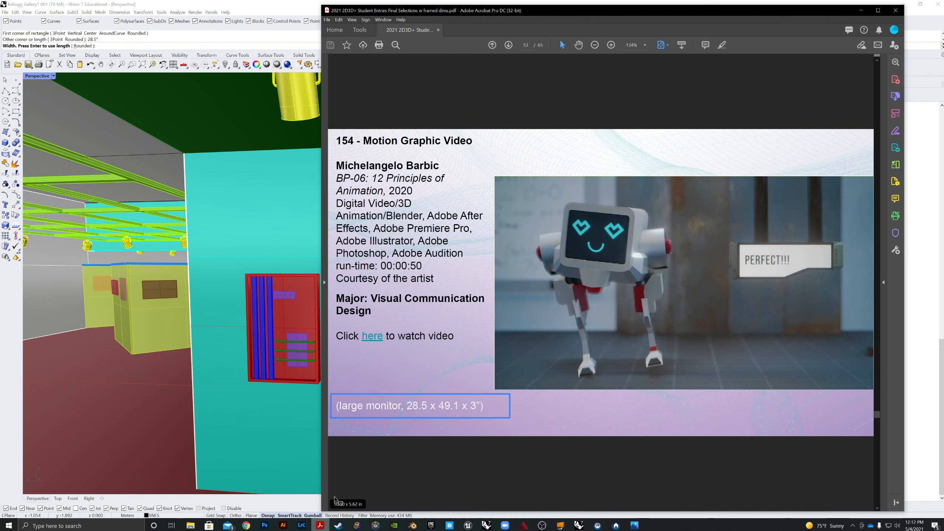
{"action": "left_click", "coordinate": [309, 427]}
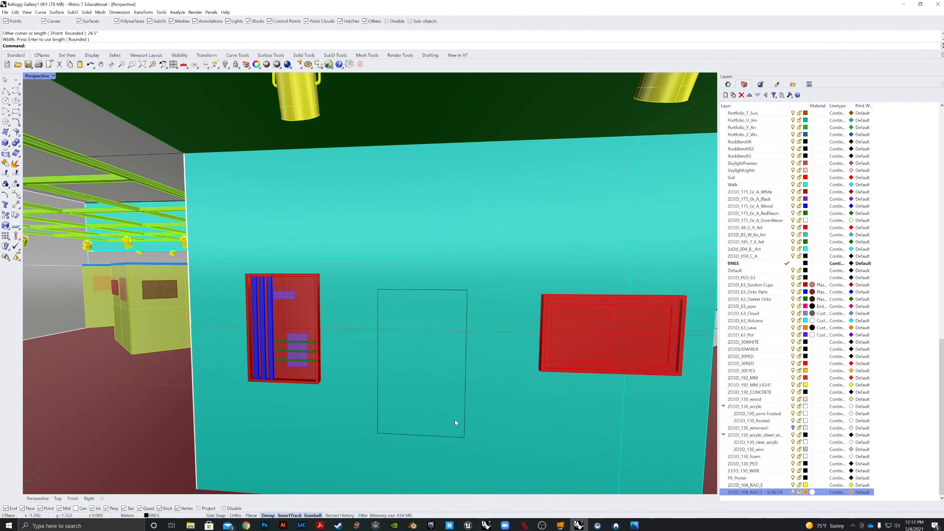
{"action": "left_click", "coordinate": [466, 412]}
{"action": "left_click", "coordinate": [495, 428]}
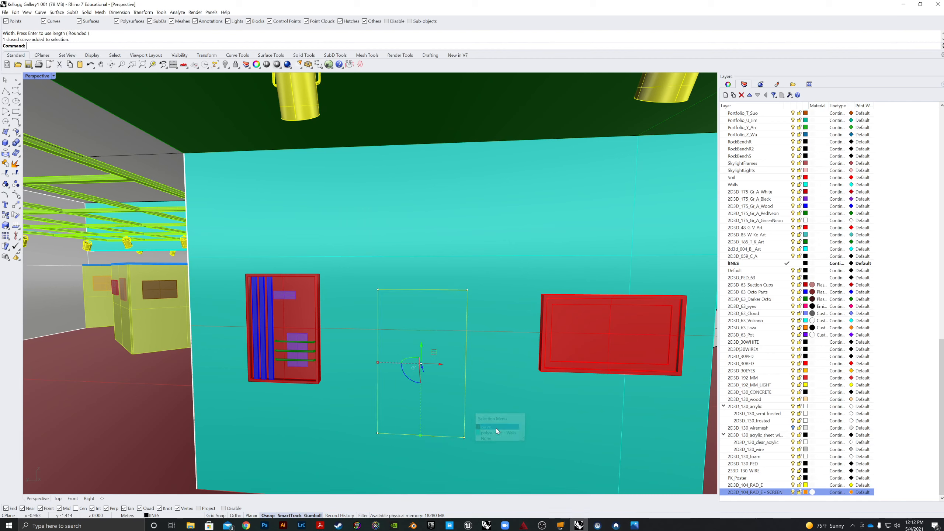
{"action": "key", "text": "Delete"}
{"action": "key", "text": "Up"}
{"action": "key", "text": "Return"}
{"action": "left_click", "coordinate": [377, 295]}
{"action": "type", "text": "28.5"}
{"action": "key", "text": "Return"}
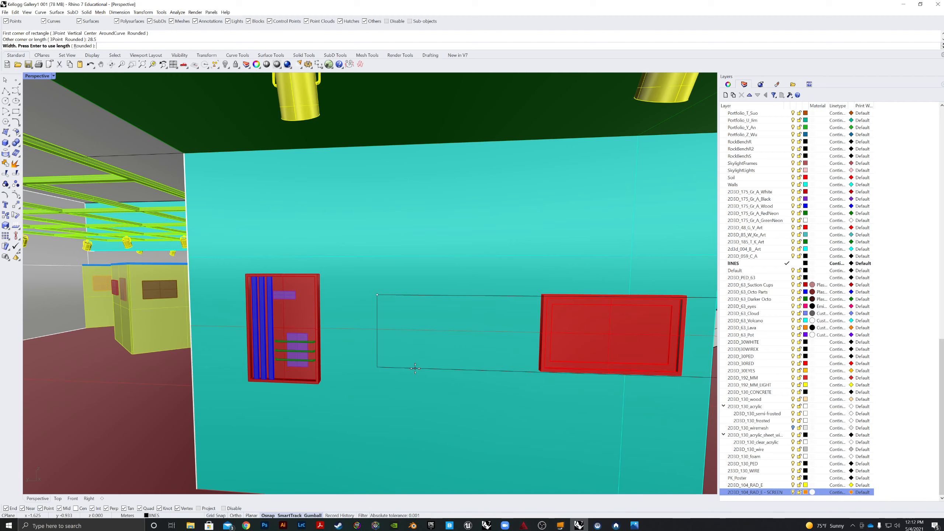
{"action": "key", "text": "Escape"}
- Draw a 28.5" by 49.1" rectangle on the wall between the red frames and verify the dimensions against the entries PDF
{"action": "key", "text": "Return"}
{"action": "left_click", "coordinate": [353, 304]}
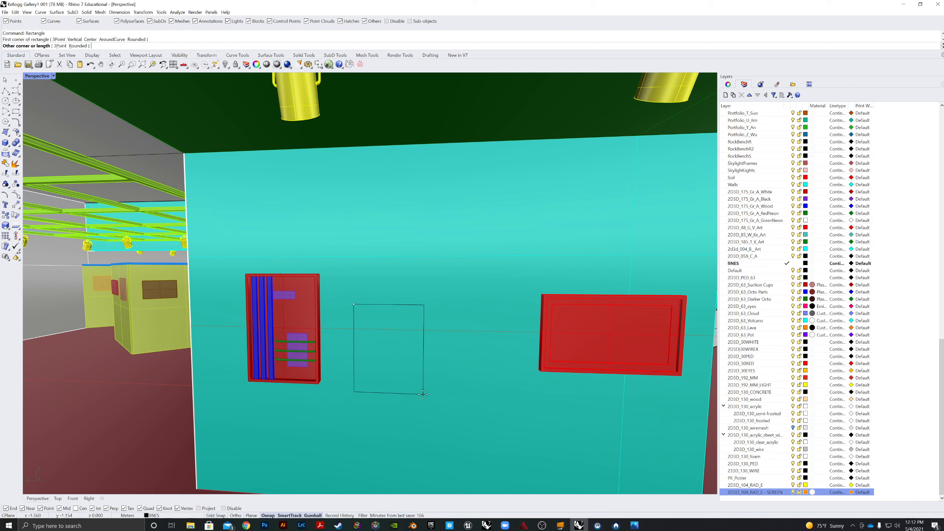
{"action": "type", "text": "28.5"}
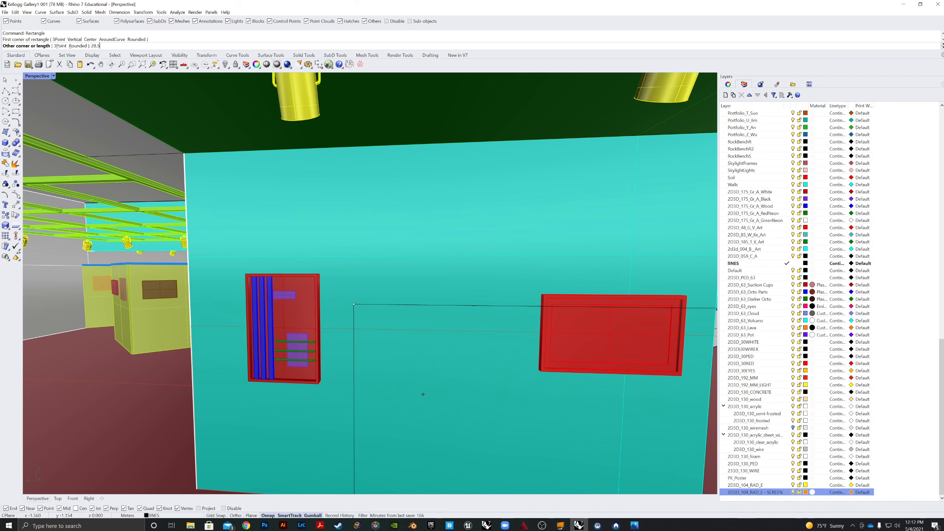
{"action": "key", "text": "Return"}
{"action": "type", "text": "4"}
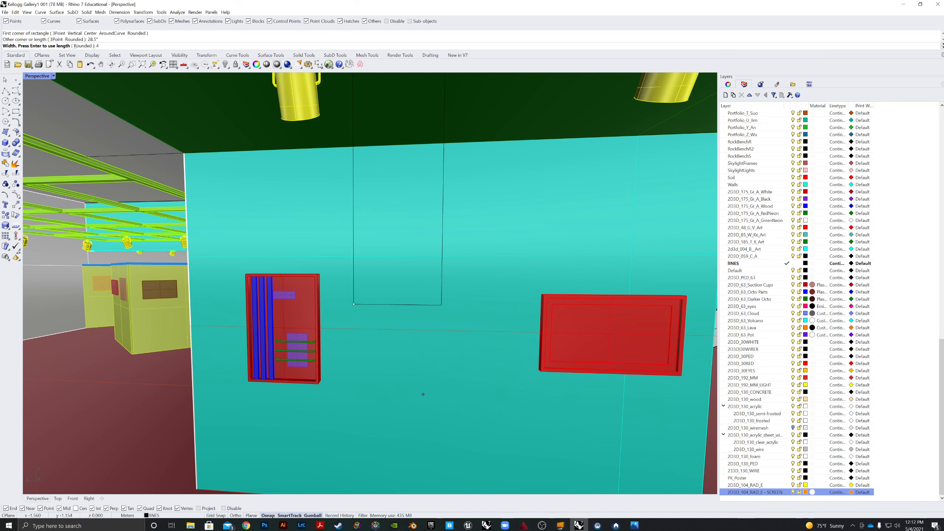
{"action": "type", "text": "9.1"}
{"action": "key", "text": "Return"}
{"action": "left_click", "coordinate": [320, 525]}
{"action": "left_click", "coordinate": [320, 525]}
- Rotate the monitor rectangle a quarter turn to landscape and lower it to the height of the red frames
{"action": "left_click", "coordinate": [401, 308]}
{"action": "left_click", "coordinate": [420, 321]}
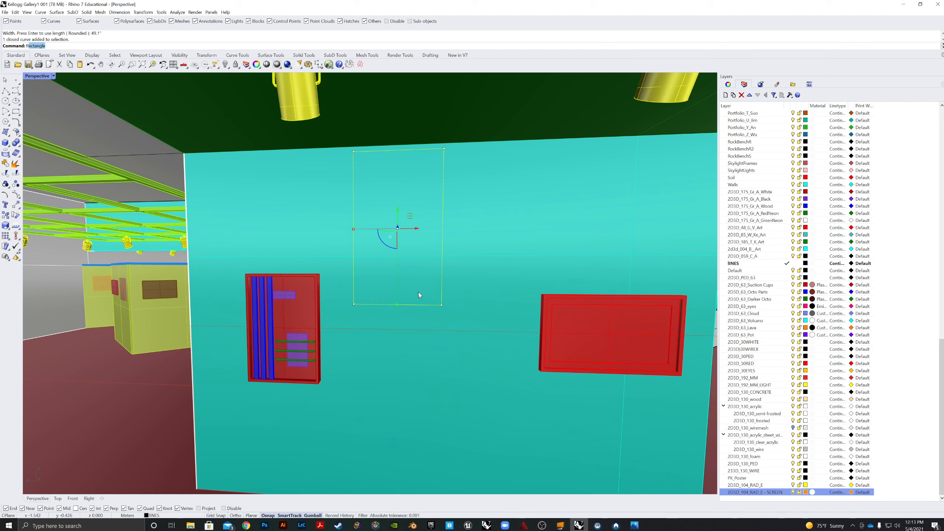
{"action": "left_click_drag", "start_coordinate": [381, 239], "coordinate": [360, 160]}
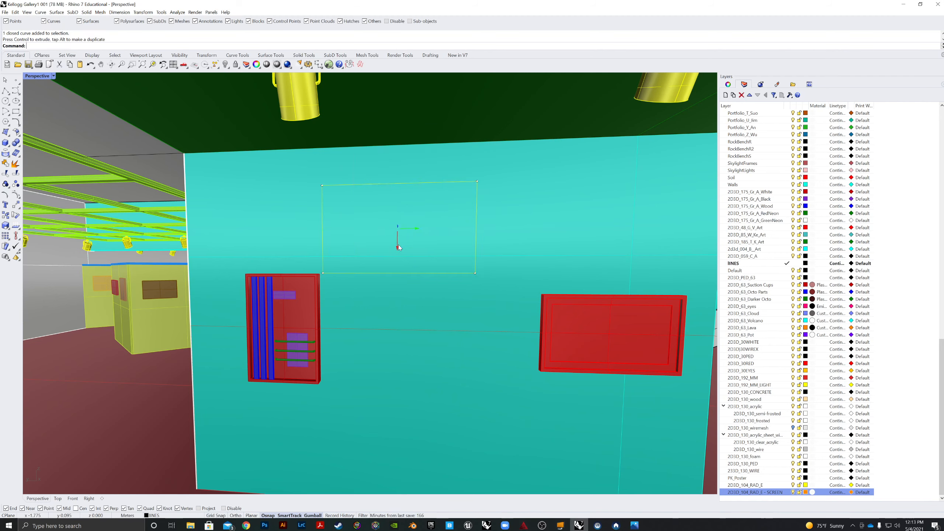
{"action": "left_click_drag", "start_coordinate": [397, 248], "coordinate": [397, 358]}
{"action": "key", "text": "ctrl+z"}
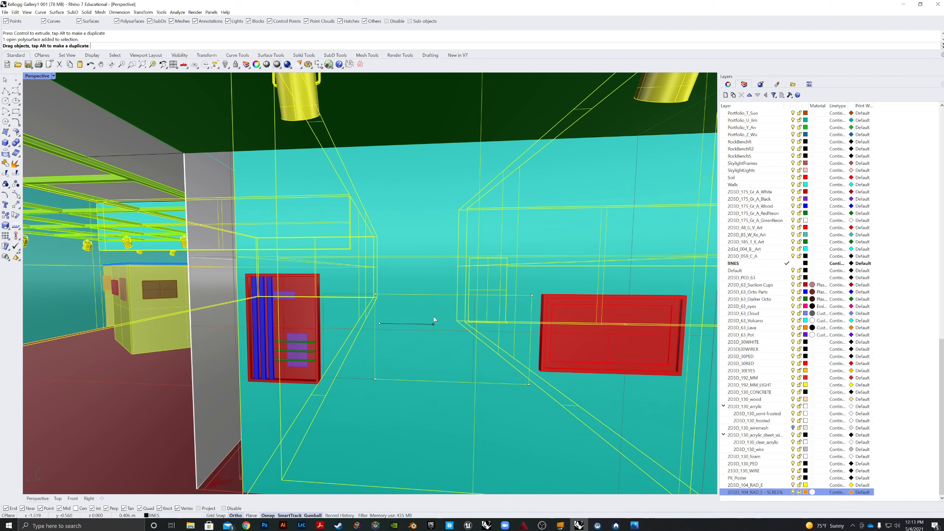
{"action": "key", "text": "Escape"}
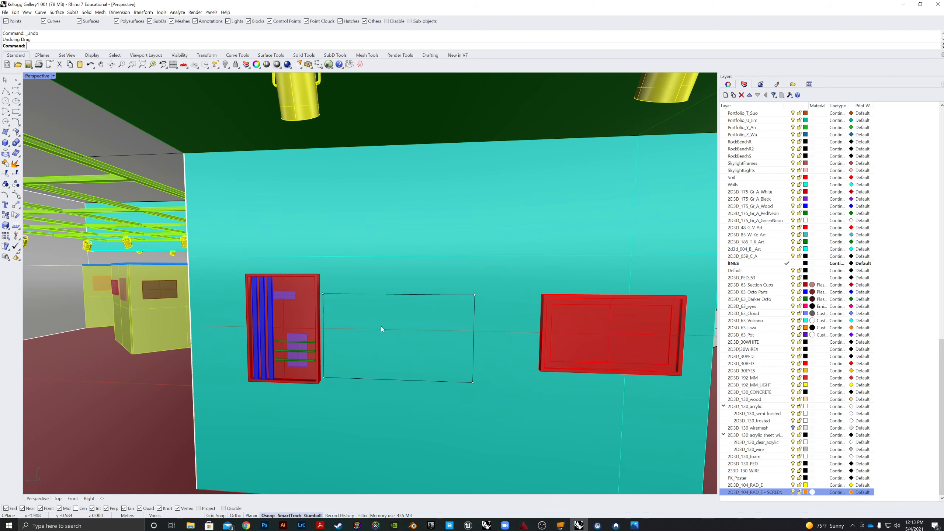
- Slide the monitor rectangle along the wall into the middle of the gap between the two red frames
{"action": "left_click", "coordinate": [372, 294]}
{"action": "left_click", "coordinate": [391, 311]}
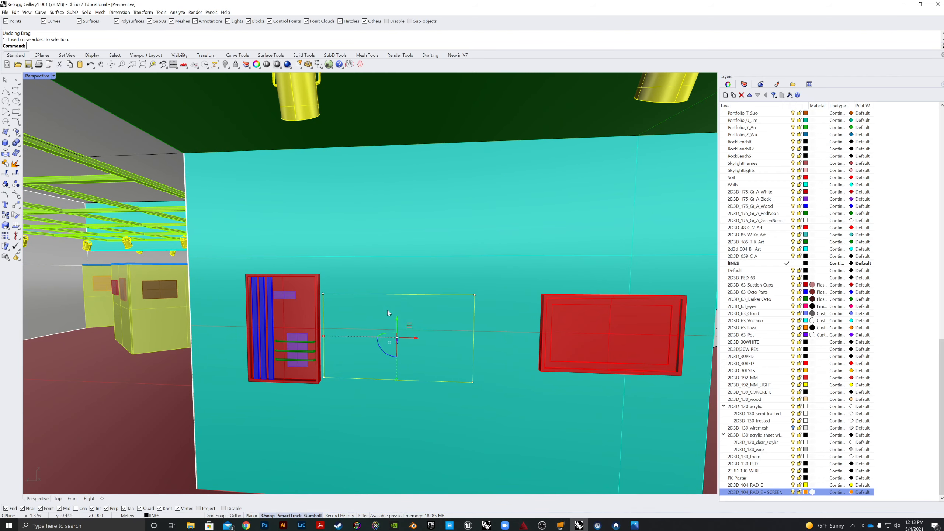
{"action": "left_click_drag", "start_coordinate": [386, 344], "coordinate": [480, 263]}
{"action": "left_click", "coordinate": [380, 340]}
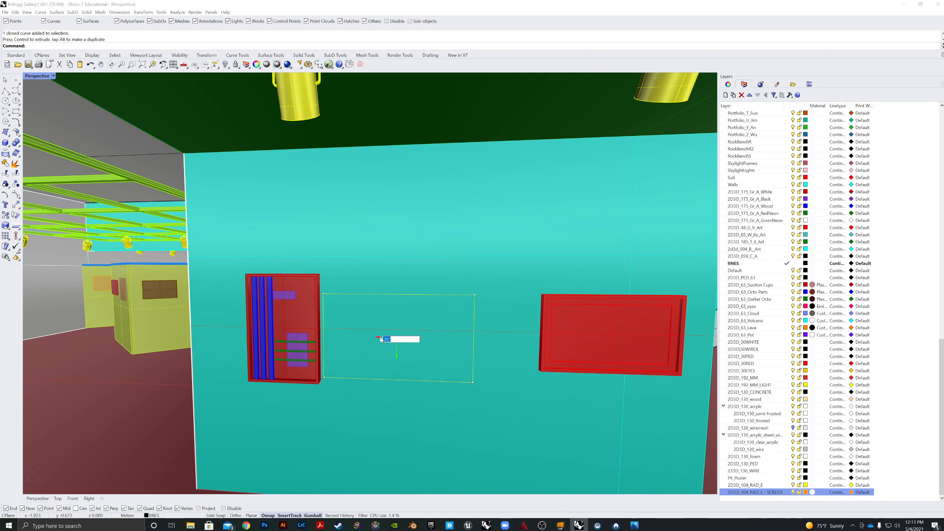
{"action": "left_click_drag", "start_coordinate": [379, 338], "coordinate": [411, 336]}
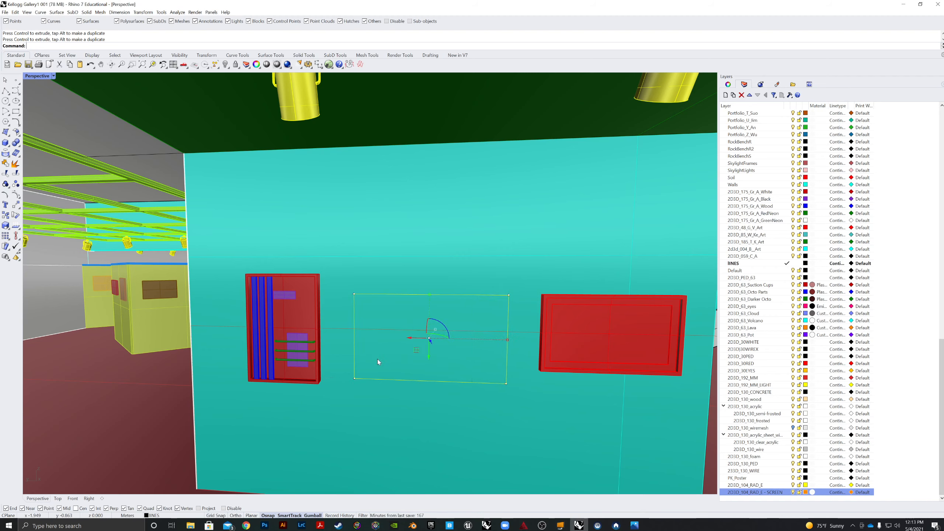
- Move the rectangle by its side midpoint vertically onto the wall's horizontal construction plane axis
{"action": "type", "text": "m"}
{"action": "key", "text": "Return"}
{"action": "left_click", "coordinate": [355, 337]}
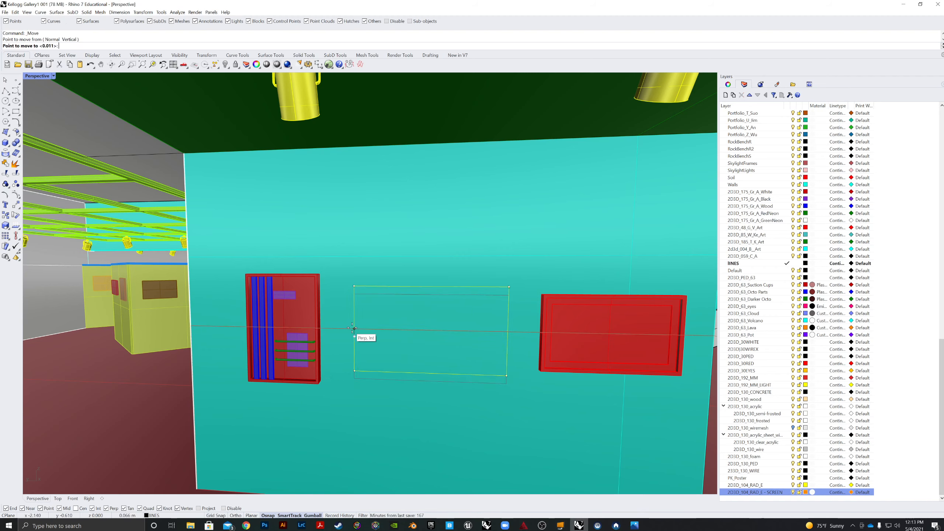
{"action": "left_click", "coordinate": [352, 328]}
- Extrude the monitor rectangle 1.5" out from the wall as a solid with ExtrudeCrv
{"action": "right_click_drag", "start_coordinate": [438, 333], "coordinate": [380, 382]}
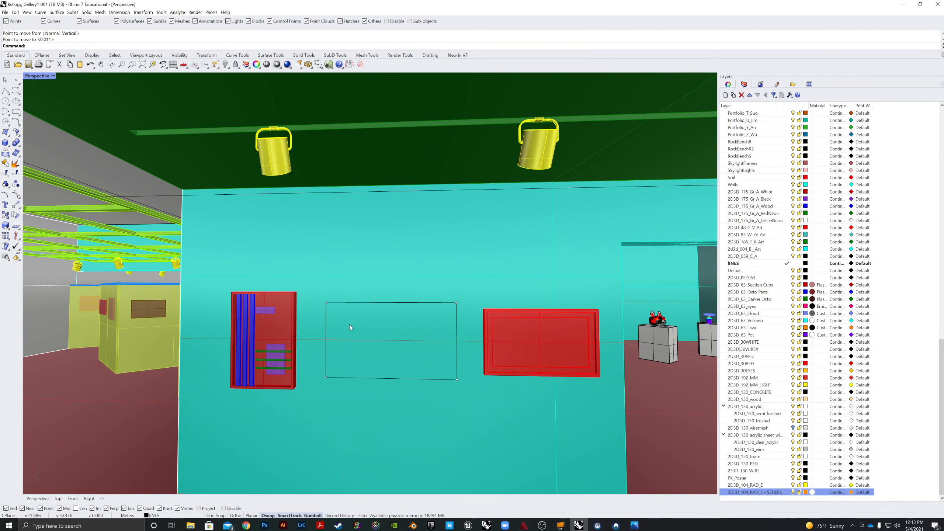
{"action": "scroll", "coordinate": [455, 330], "scroll_direction": "down", "scroll_amount": 3}
{"action": "scroll", "coordinate": [453, 353], "scroll_direction": "up", "scroll_amount": 5}
{"action": "right_click_drag", "start_coordinate": [453, 353], "coordinate": [534, 329]}
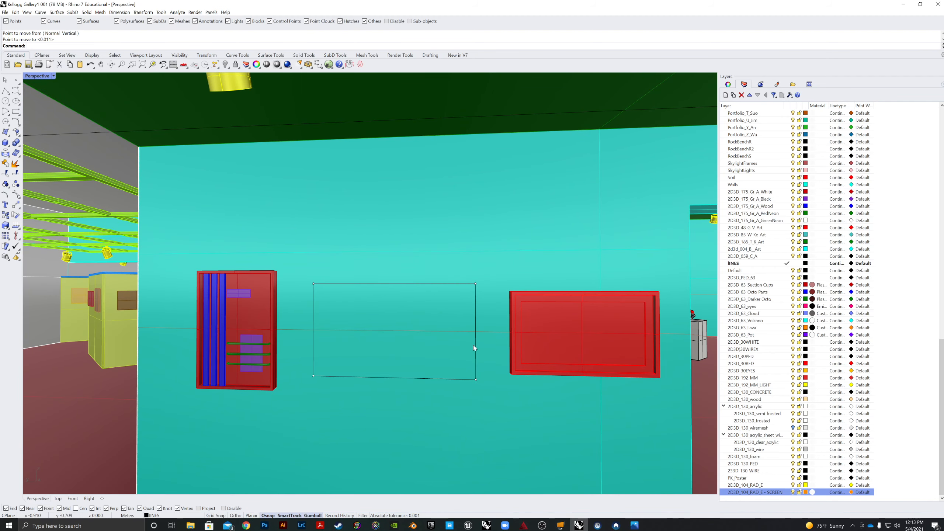
{"action": "left_click", "coordinate": [313, 355]}
{"action": "left_click", "coordinate": [335, 370]}
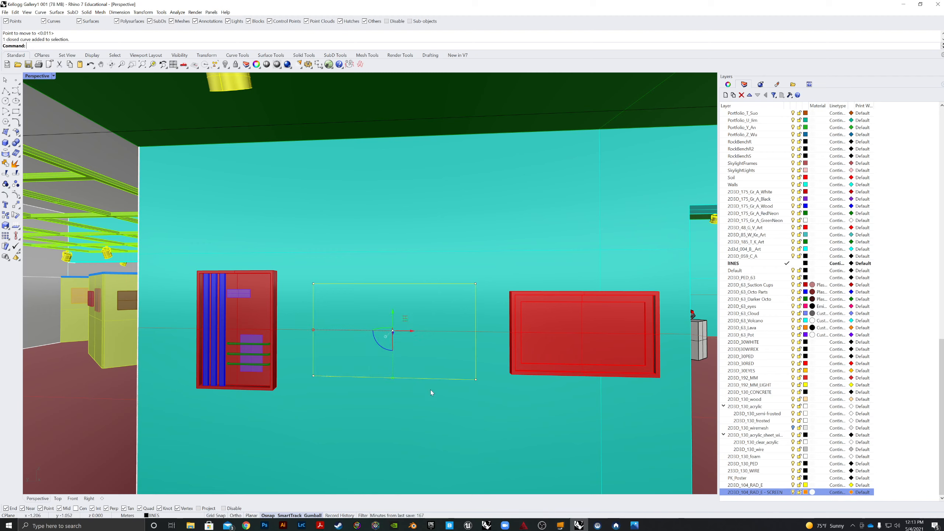
{"action": "type", "text": "ExtrudeCrv"}
{"action": "key", "text": "Return"}
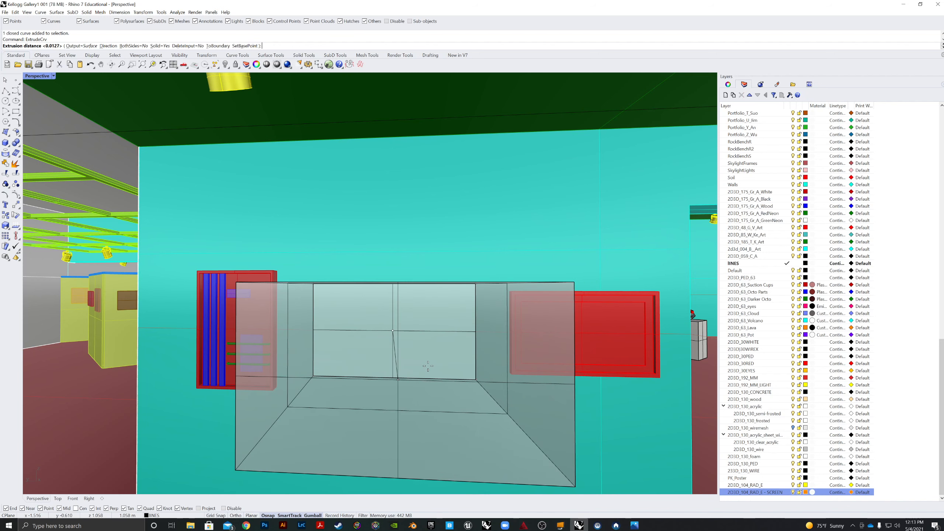
{"action": "type", "text": "1.5\""}
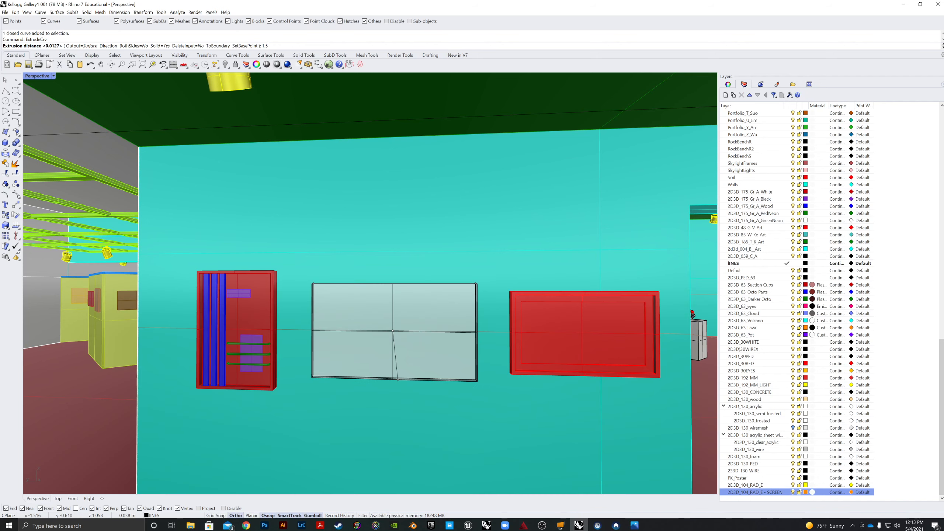
{"action": "key", "text": "Return"}
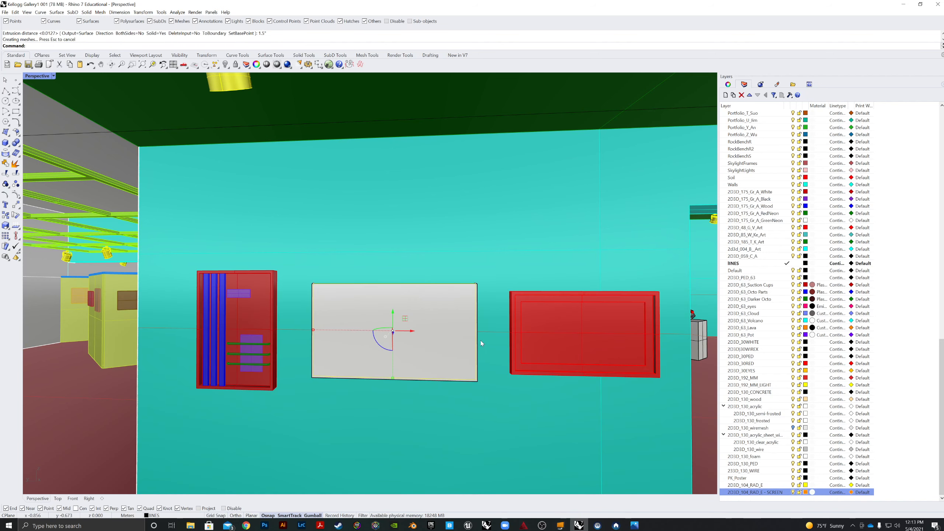
- Delete the rectangle outline used for the extruded monitor and undo the deletion
{"action": "key", "text": "Delete"}
{"action": "right_click_drag", "start_coordinate": [452, 344], "coordinate": [488, 333]}
{"action": "key", "text": "ctrl+z"}
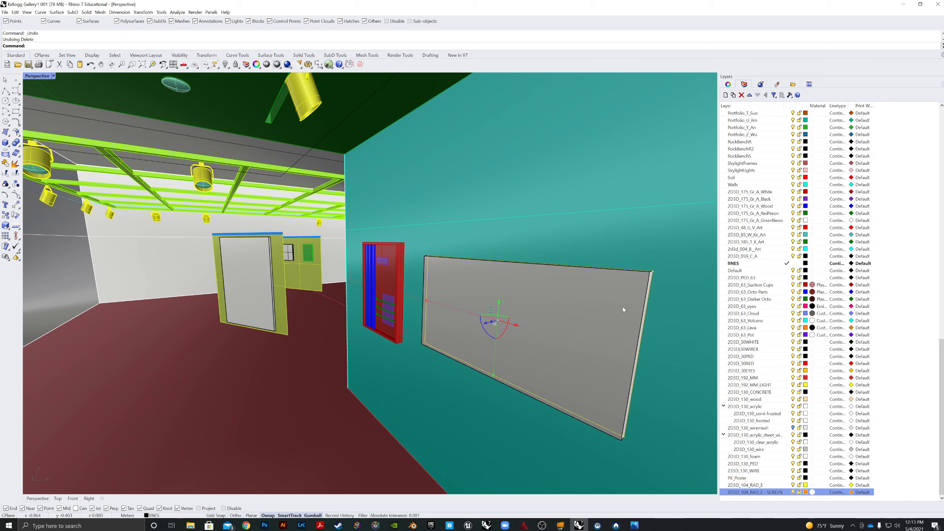
- Offset the monitor rectangle inward by .5" to outline the screen area
{"action": "type", "text": "Offset"}
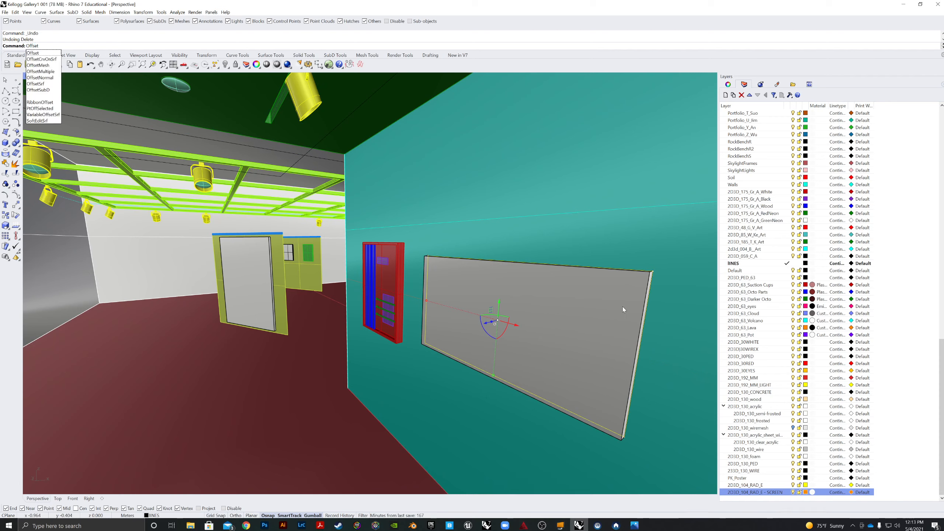
{"action": "key", "text": "Return"}
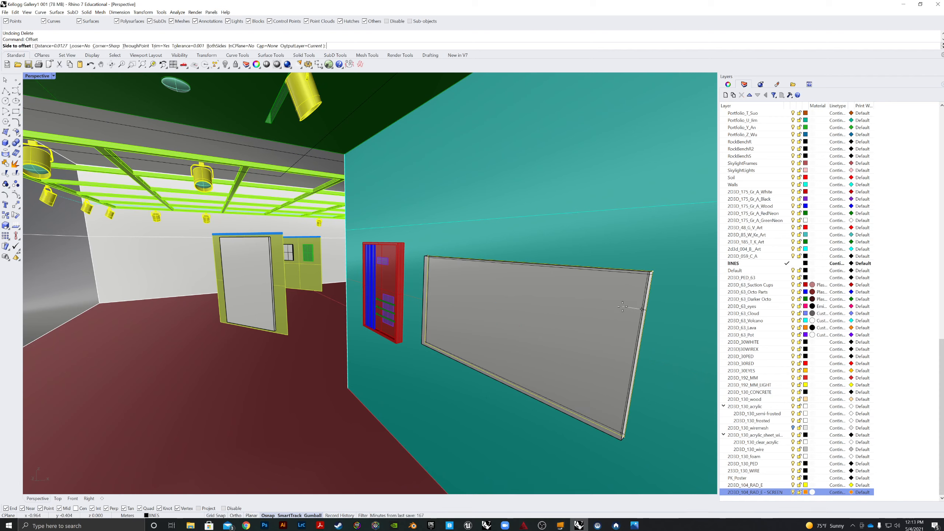
{"action": "type", "text": "3"}
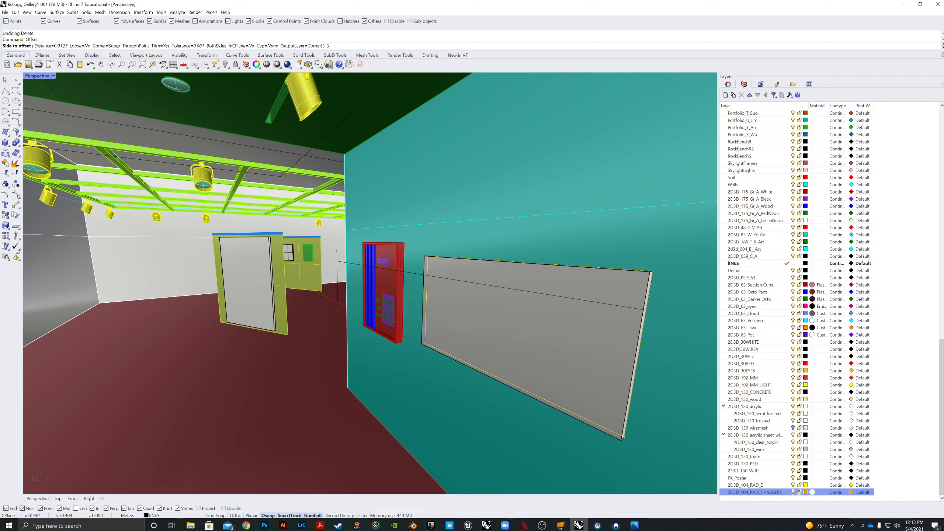
{"action": "type", "text": "85"}
{"action": "key", "text": "BackSpace"}
{"action": "key", "text": "BackSpace"}
{"action": "type", "text": ".5\""}
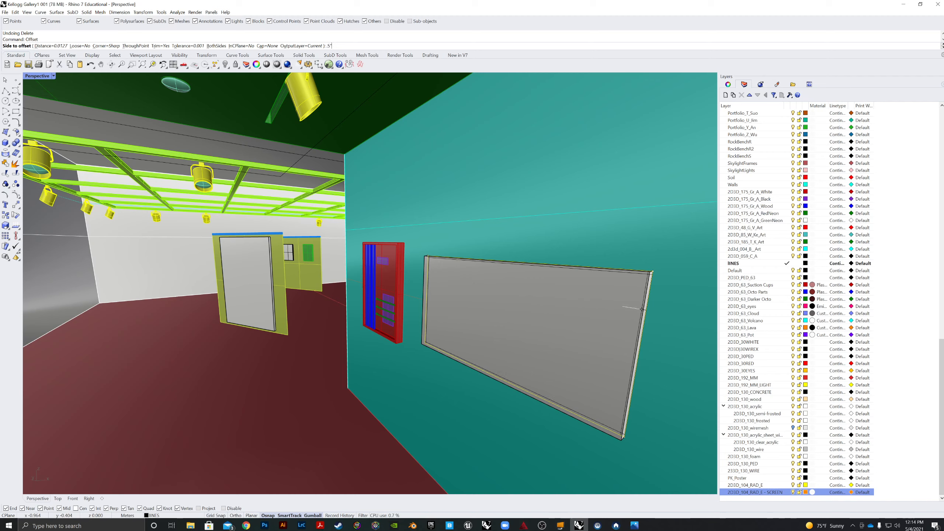
{"action": "key", "text": "Return"}
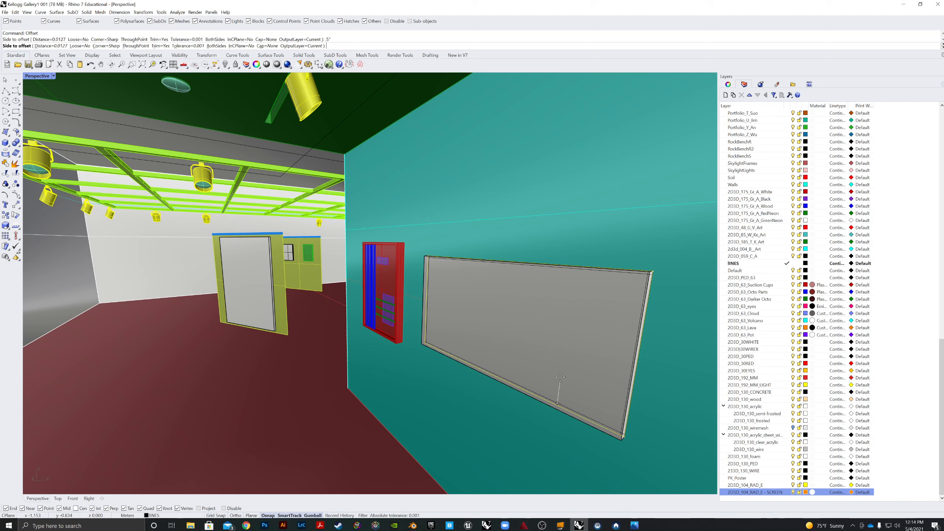
{"action": "left_click", "coordinate": [580, 390]}
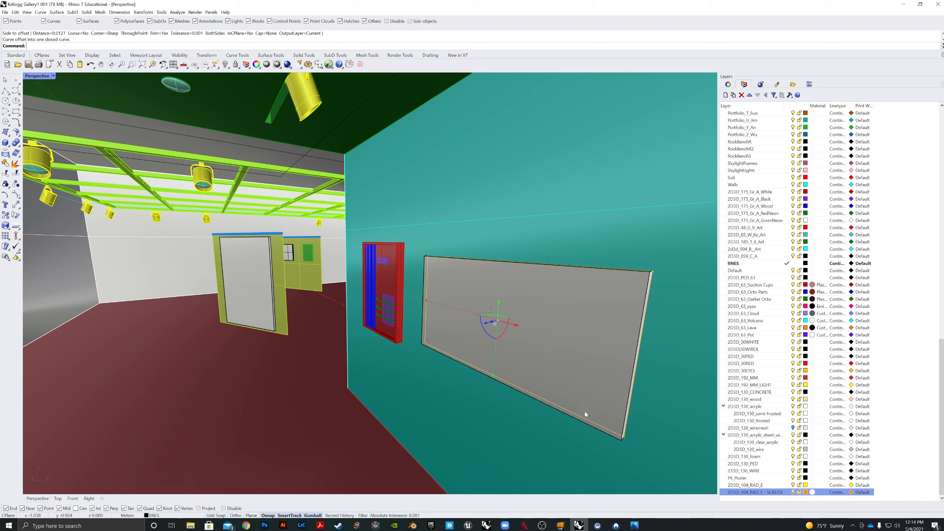
- Delete the extruded monitor solid to reach the offset rectangle beneath it, and undo the deletion
{"action": "left_click", "coordinate": [641, 340]}
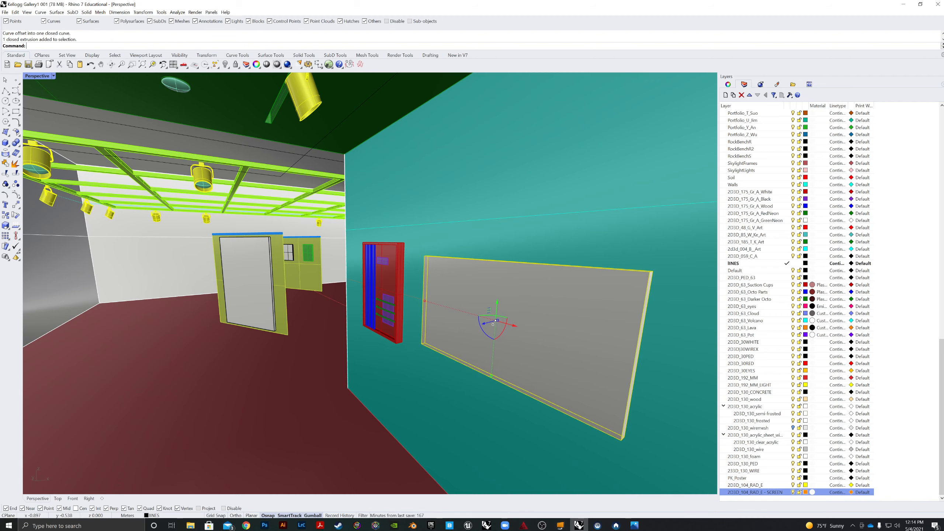
{"action": "left_click", "coordinate": [641, 346]}
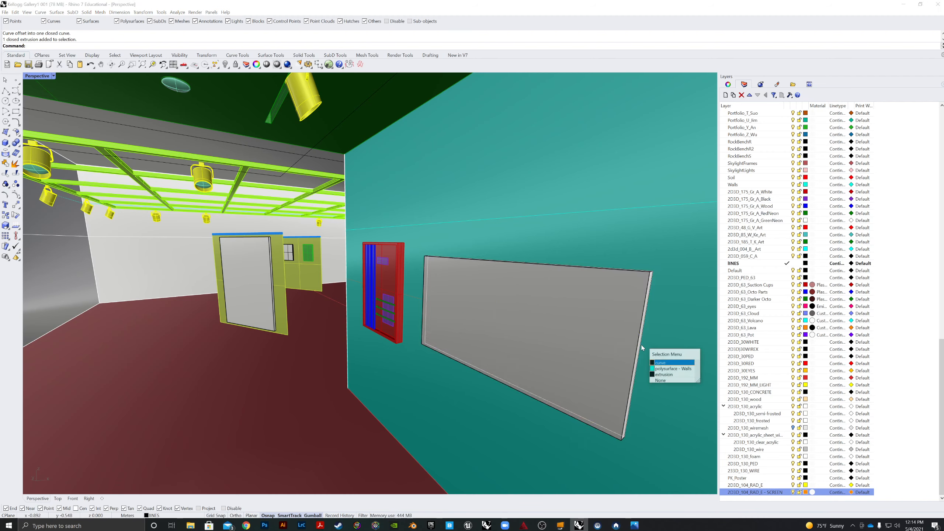
{"action": "left_click", "coordinate": [662, 362]}
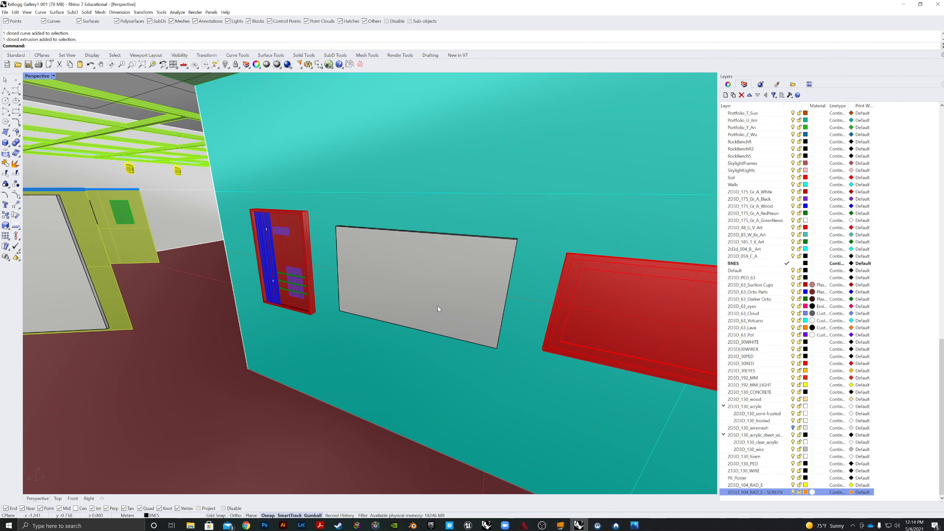
{"action": "left_click", "coordinate": [437, 307]}
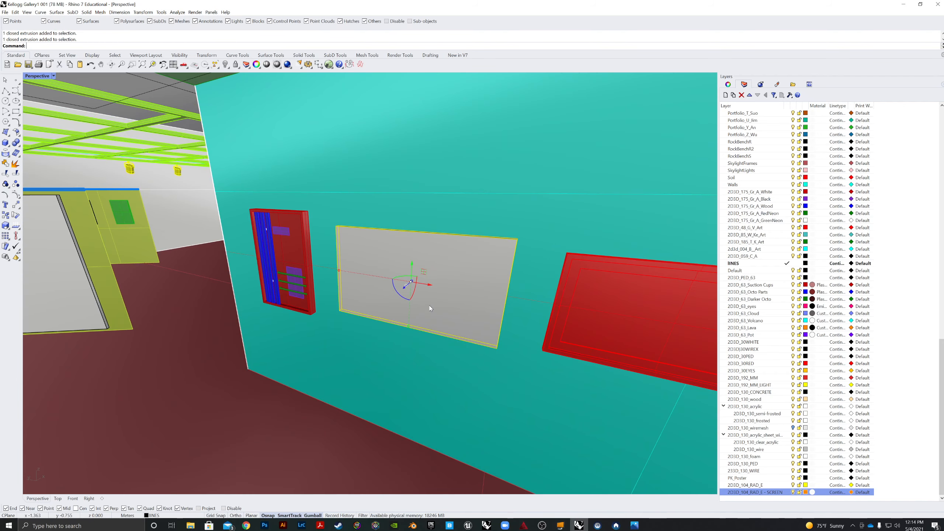
{"action": "key", "text": "Delete"}
{"action": "left_click", "coordinate": [504, 287]}
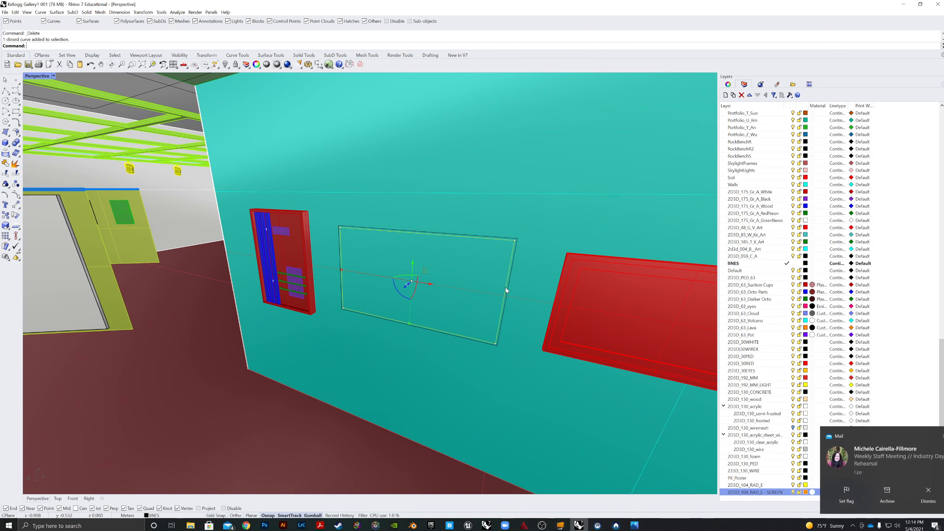
{"action": "key", "text": "Escape"}
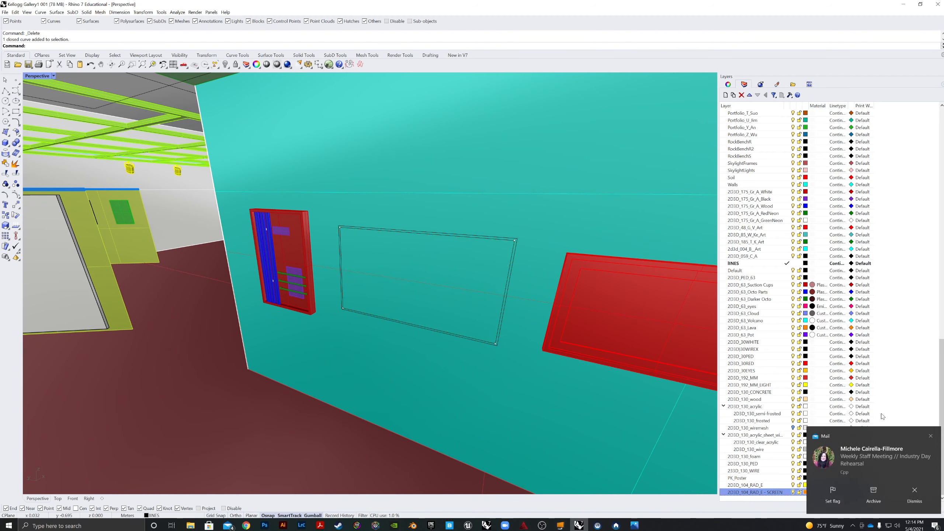
{"action": "left_click", "coordinate": [931, 436]}
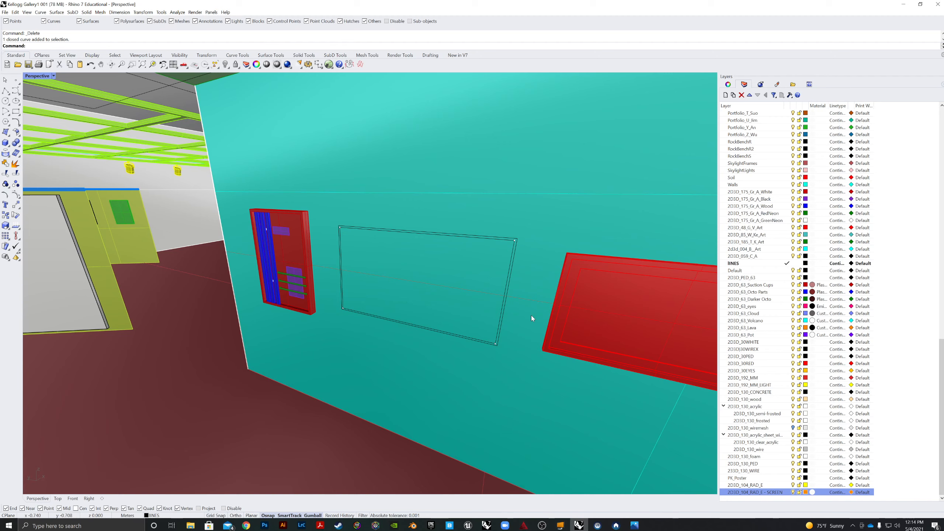
{"action": "key", "text": "ctrl+z"}
{"action": "key", "text": "Escape"}
{"action": "left_click", "coordinate": [487, 300]}
{"action": "key", "text": "Escape"}
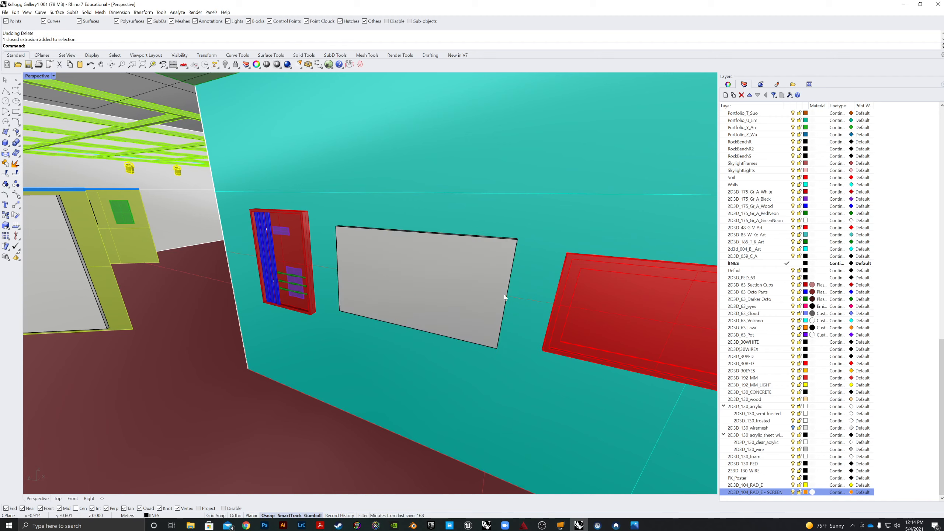
- Extrude the inset rectangle outward as a deep solid block with ExtrudeCrv, hiding the monitor solid only during the extrusion
{"action": "left_click", "coordinate": [483, 297]}
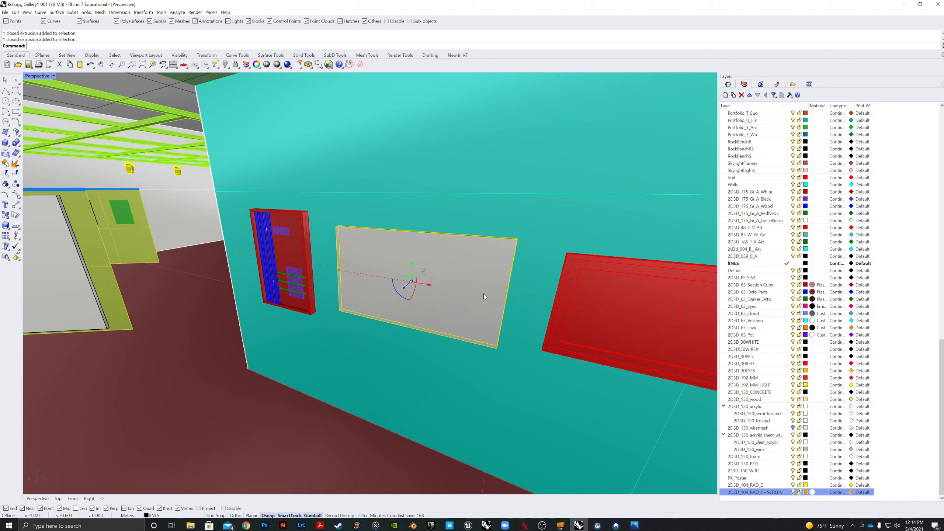
{"action": "left_click", "coordinate": [226, 64]}
{"action": "left_click", "coordinate": [477, 239]}
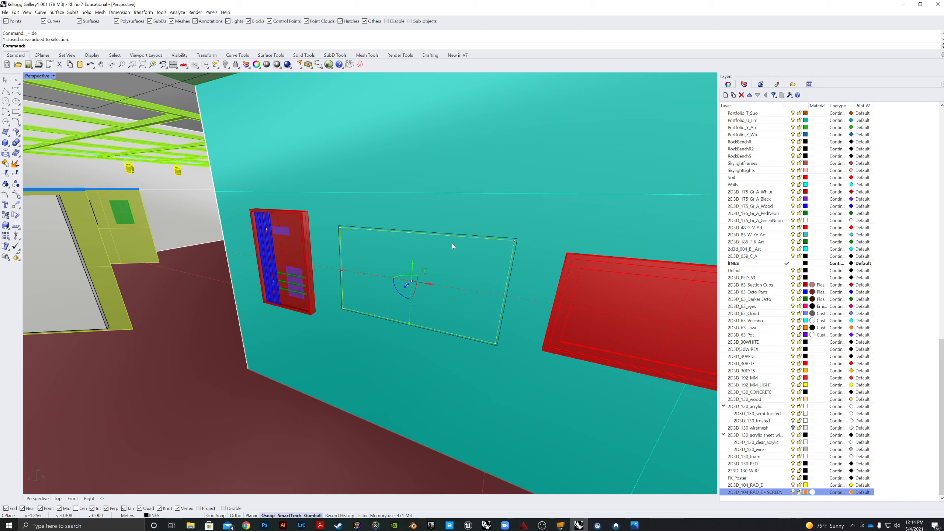
{"action": "type", "text": "ExtrudeCrv"}
{"action": "key", "text": "Return"}
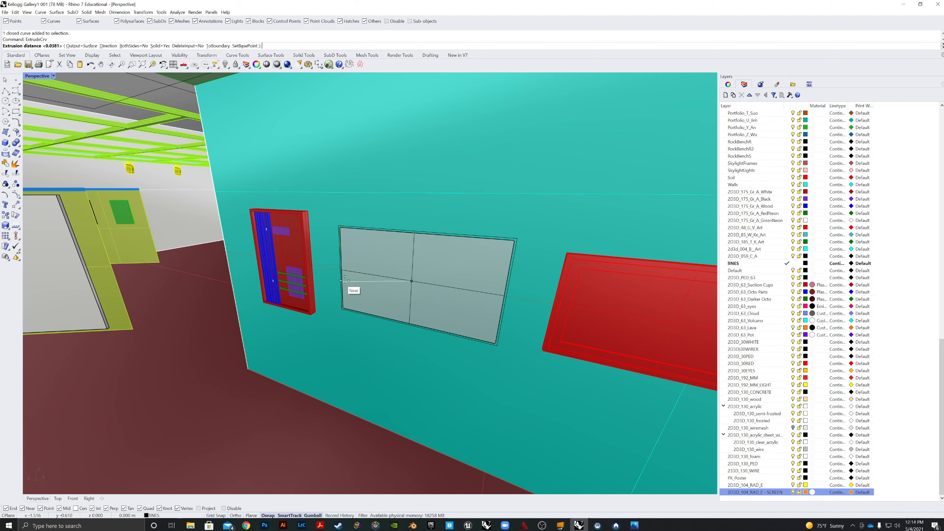
{"action": "left_click", "coordinate": [391, 274]}
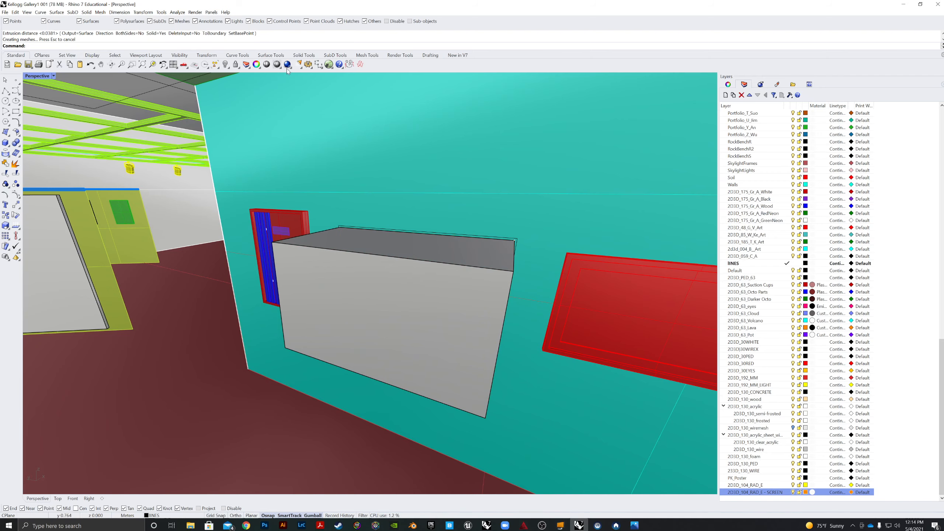
{"action": "left_click", "coordinate": [225, 64]}
- Move the extruded block a short distance outward from the wall, undoing the first, too large move
{"action": "right_click_drag", "start_coordinate": [463, 249], "coordinate": [422, 386]}
{"action": "left_click", "coordinate": [421, 386]}
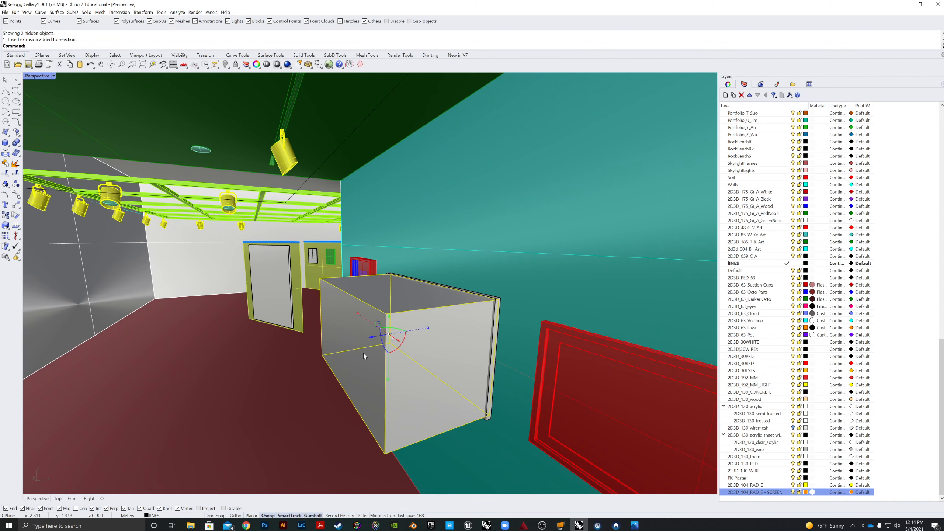
{"action": "left_click", "coordinate": [371, 337]}
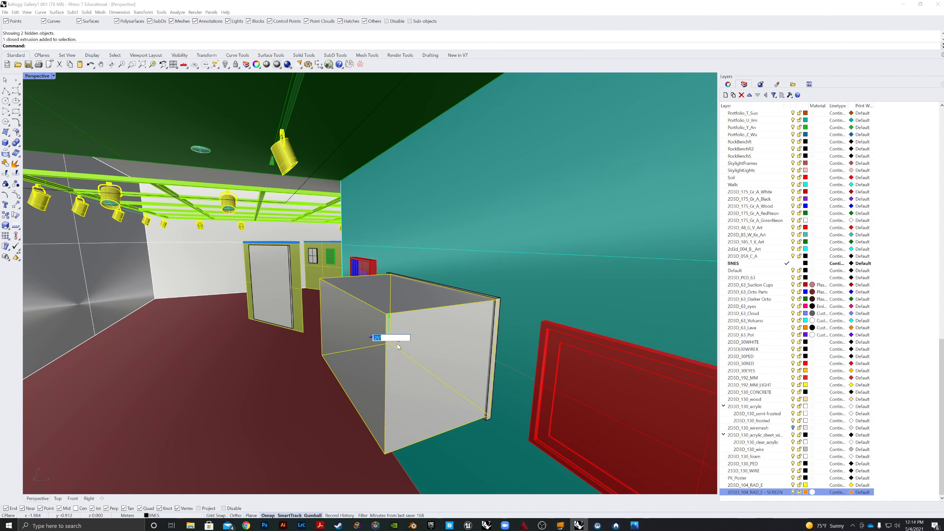
{"action": "key", "text": "Return"}
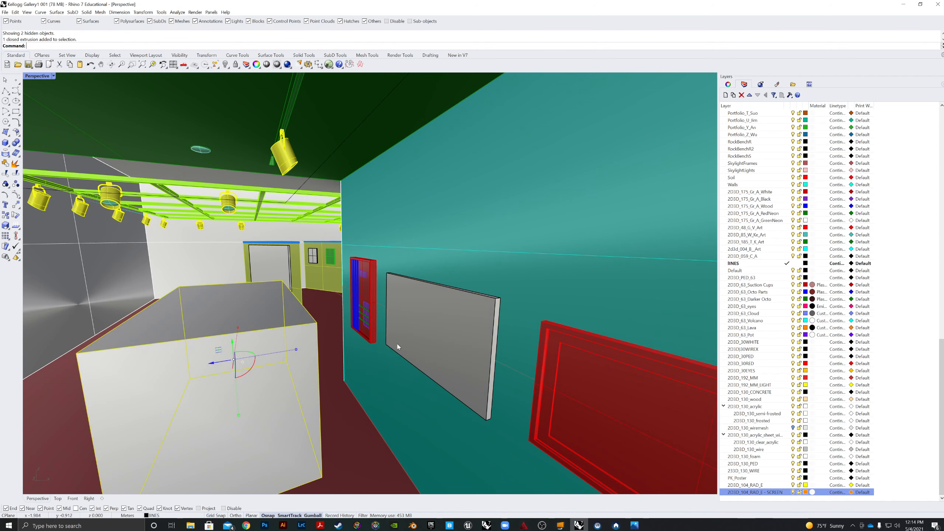
{"action": "key", "text": "ctrl+z"}
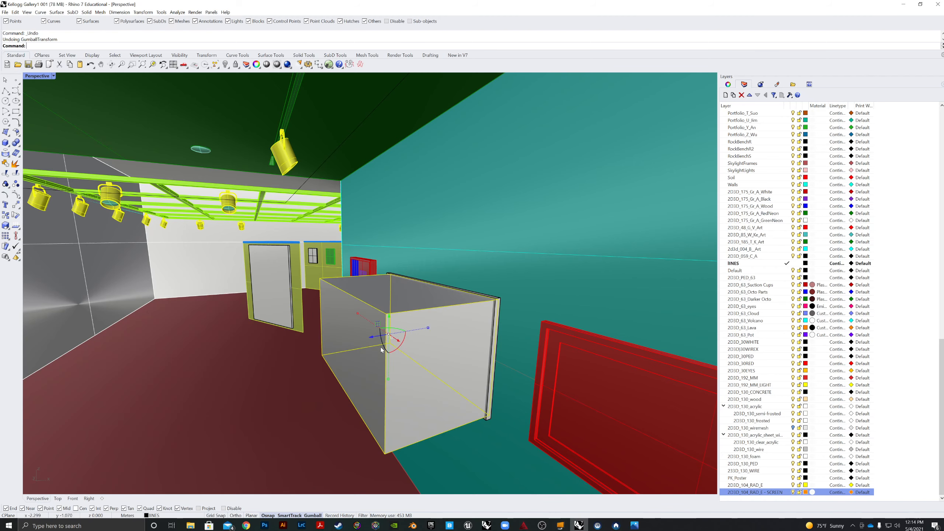
{"action": "left_click", "coordinate": [373, 338]}
{"action": "key", "text": "Return"}
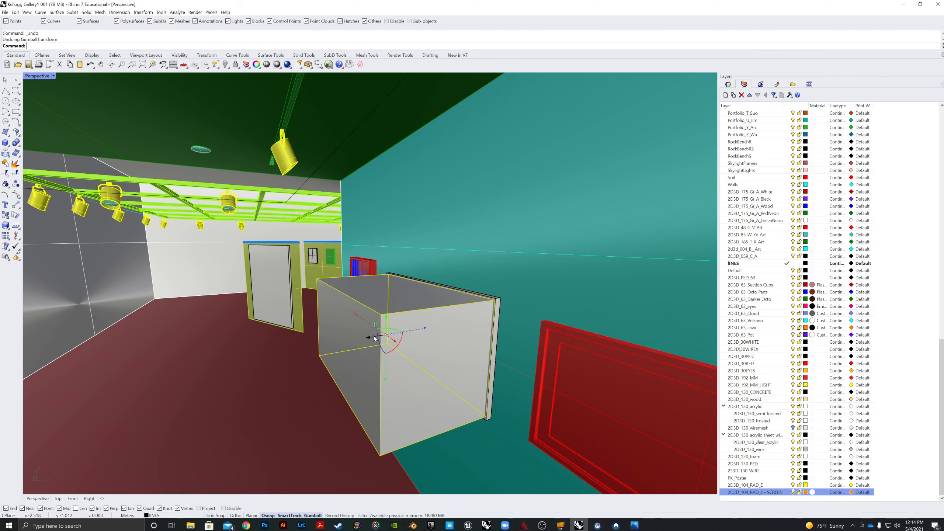
{"action": "key", "text": "Escape"}
{"action": "right_click_drag", "start_coordinate": [464, 343], "coordinate": [478, 338]}
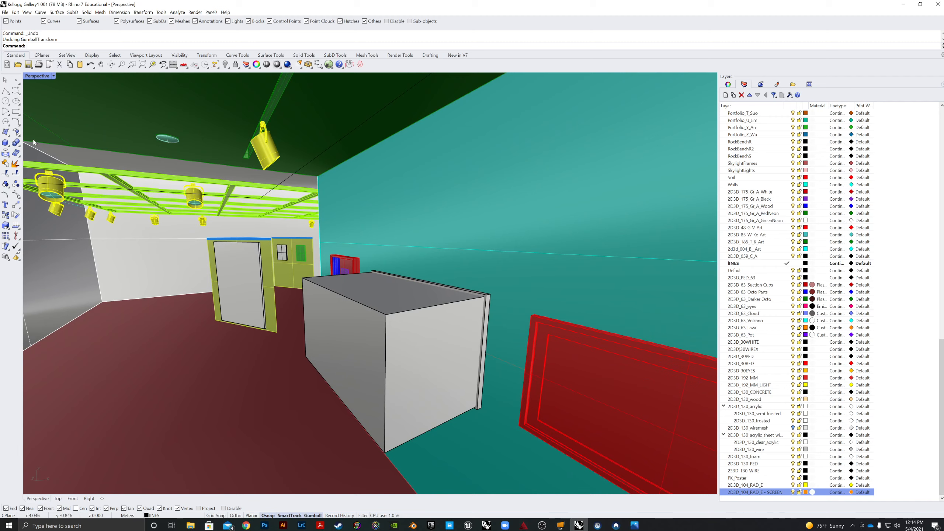
{"action": "left_click", "coordinate": [16, 146]}
{"action": "left_click", "coordinate": [36, 146]}
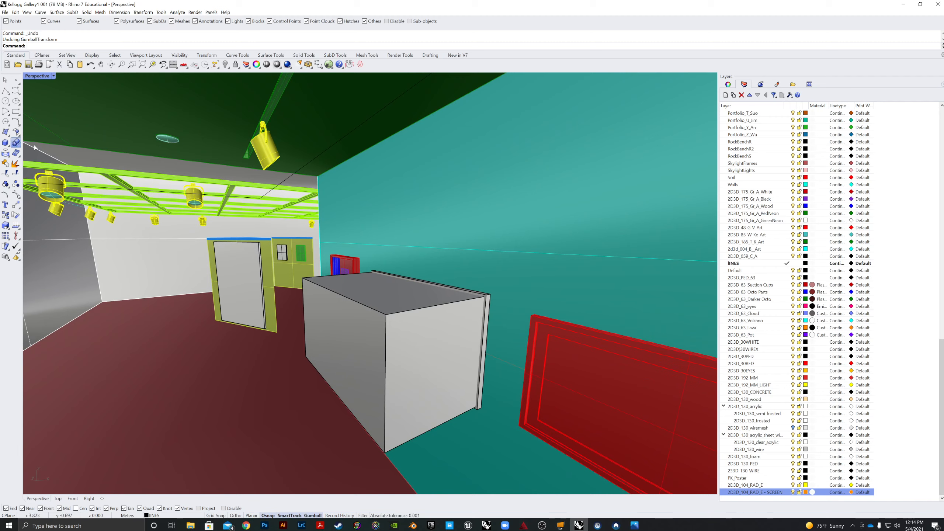
{"action": "left_click", "coordinate": [490, 304]}
{"action": "left_click", "coordinate": [513, 316]}
{"action": "key", "text": "Return"}
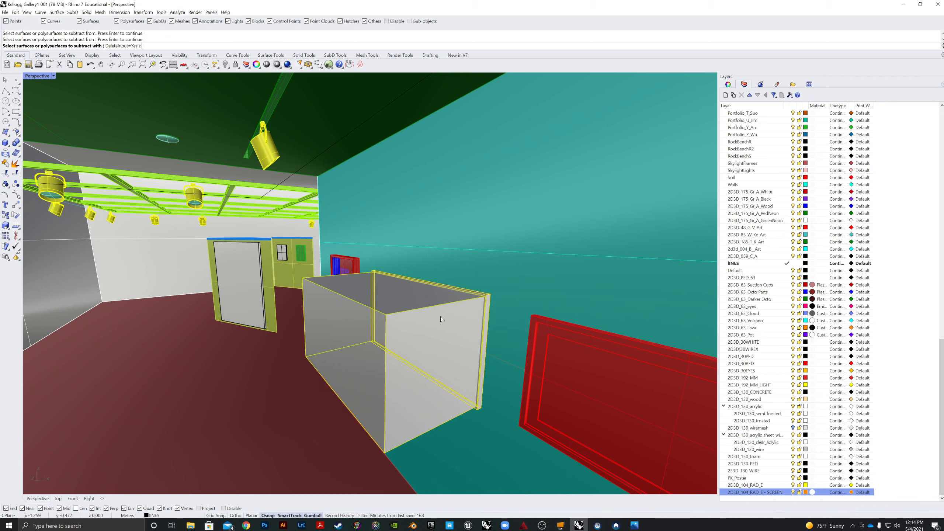
{"action": "key", "text": "Escape"}
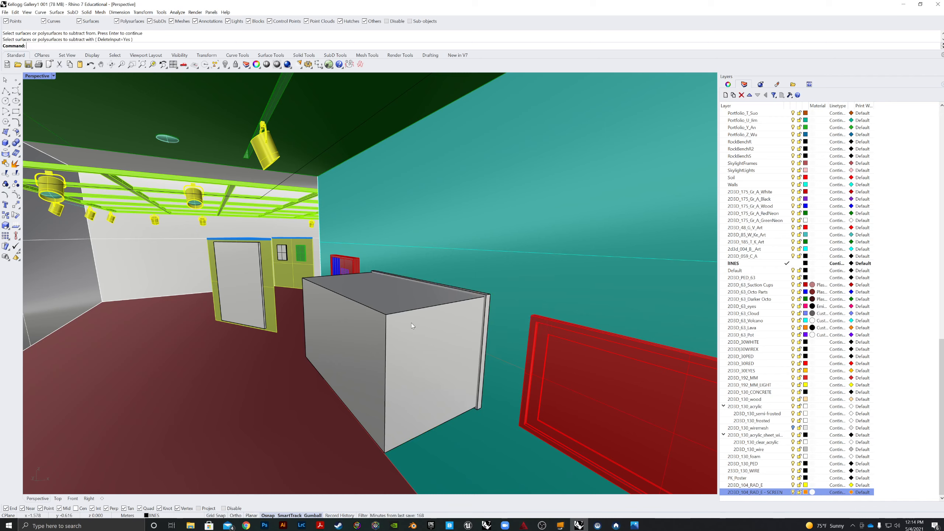
- Subtract the block from the monitor solid with a Boolean difference to recess the screen area inside a frame
{"action": "left_click", "coordinate": [490, 301]}
{"action": "left_click", "coordinate": [516, 327]}
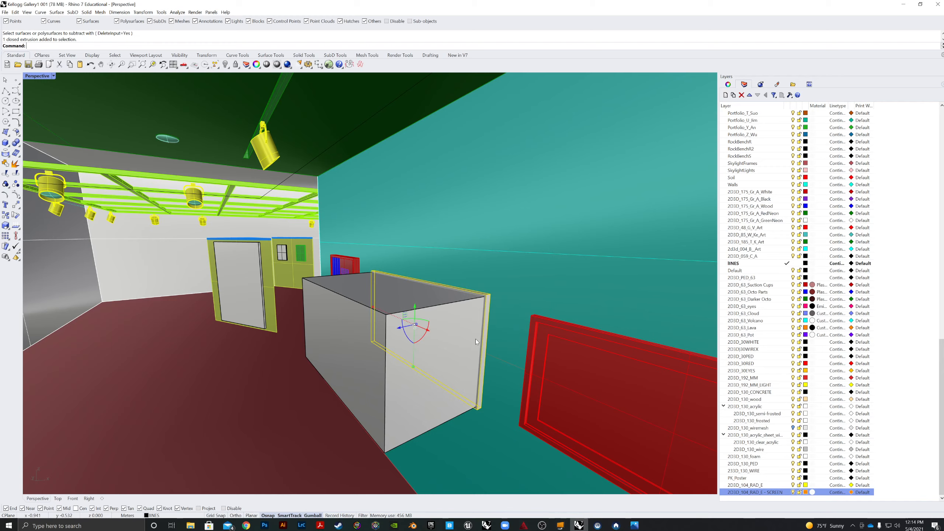
{"action": "key", "text": "Return"}
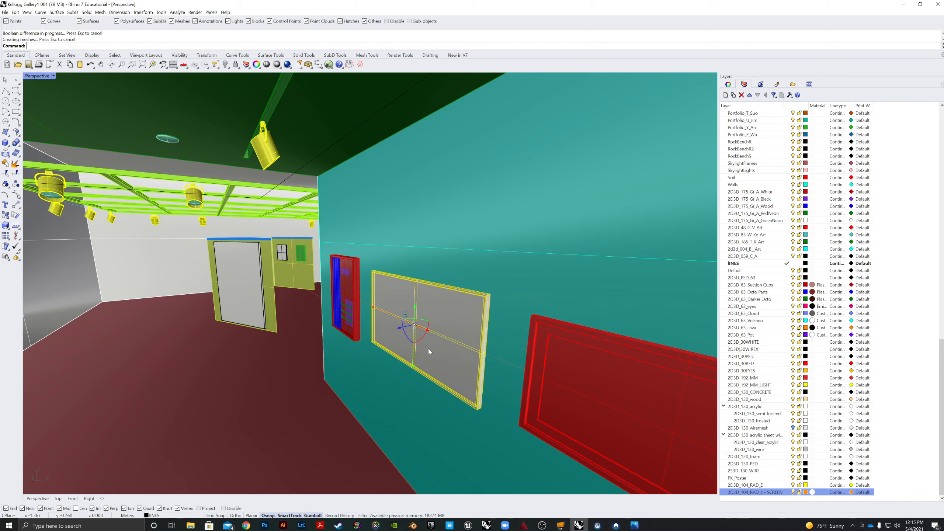
- Create a new layer named 2D3D_154_MB for the monitor
{"action": "right_click_drag", "start_coordinate": [429, 351], "coordinate": [302, 326]}
{"action": "left_click", "coordinate": [302, 343]}
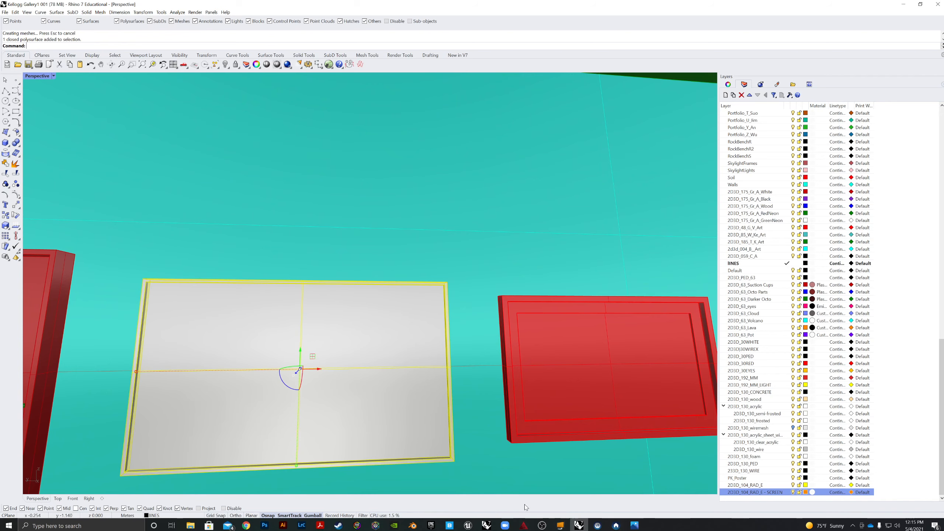
{"action": "left_click", "coordinate": [725, 94]}
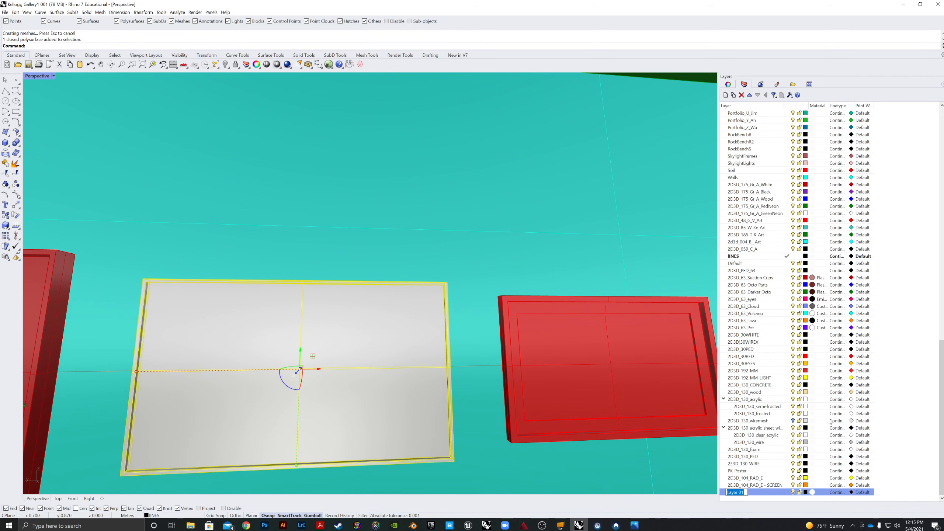
{"action": "type", "text": "2D3D_154_MB"}
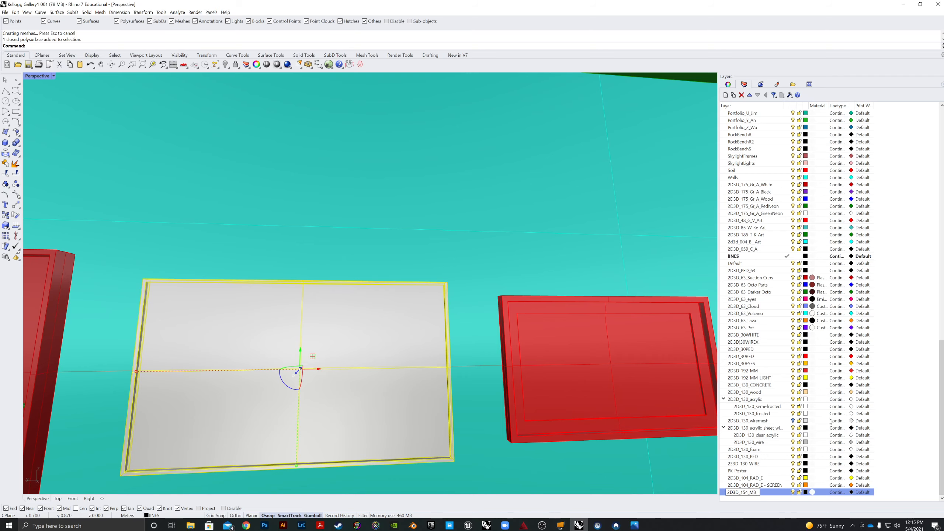
{"action": "key", "text": "Return"}
- Duplicate the 2D3D_154_MB layer and name the copy 2D3D_154_MB_SCREEN
{"action": "right_click_drag", "start_coordinate": [307, 411], "coordinate": [312, 423]}
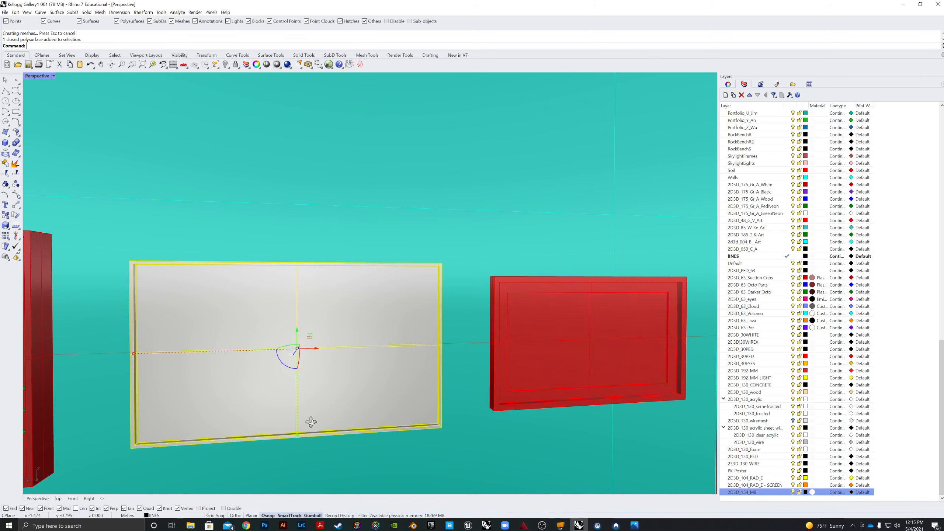
{"action": "right_click", "coordinate": [741, 495]}
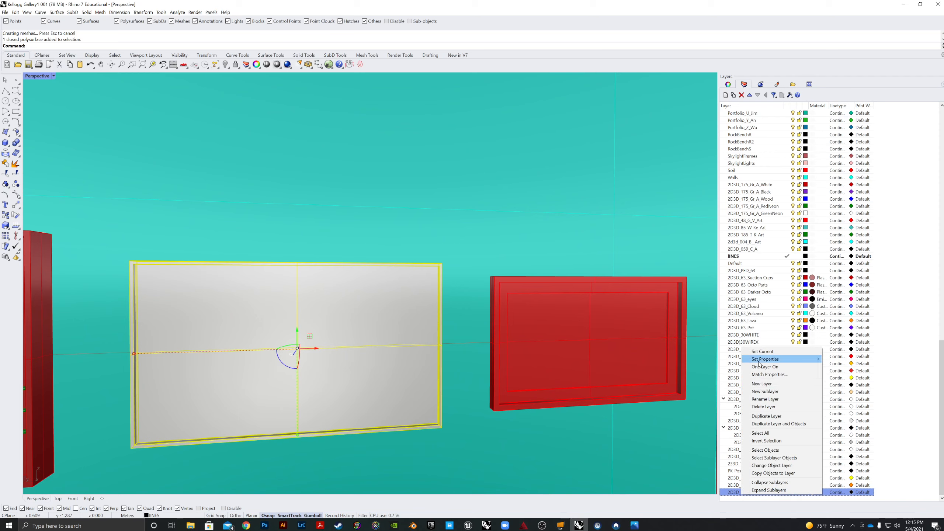
{"action": "left_click", "coordinate": [766, 415]}
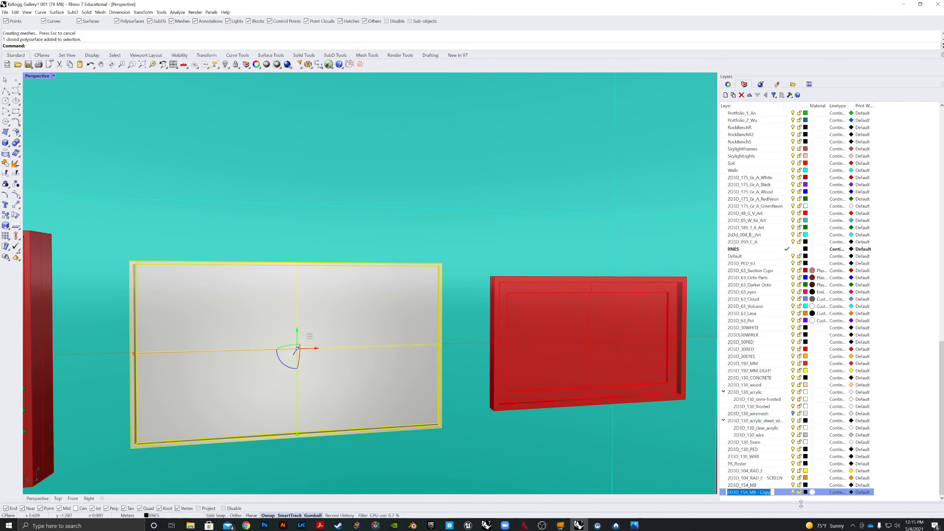
{"action": "left_click", "coordinate": [767, 492]}
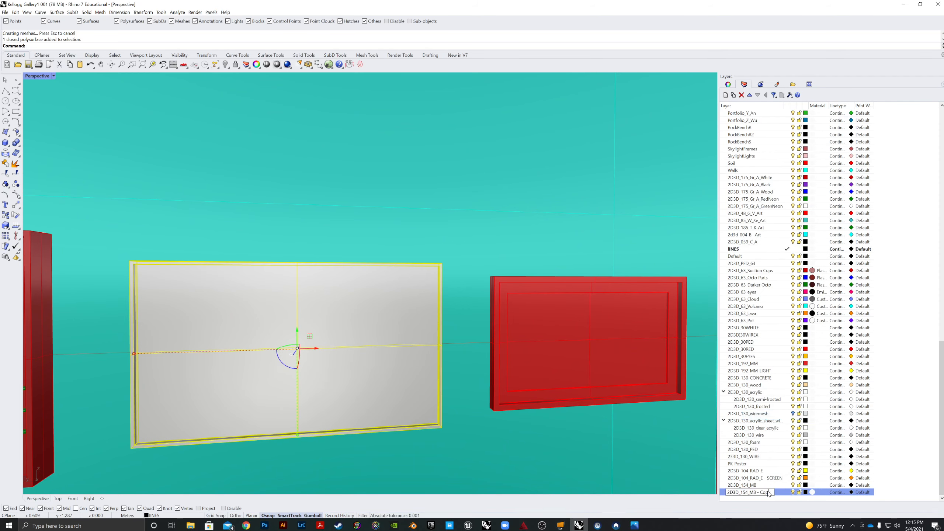
{"action": "key", "text": "BackSpace"}
{"action": "key", "text": "BackSpace"}
{"action": "key", "text": "BackSpace"}
{"action": "key", "text": "BackSpace"}
{"action": "type", "text": "B_SCREEN"}
{"action": "key", "text": "Return"}
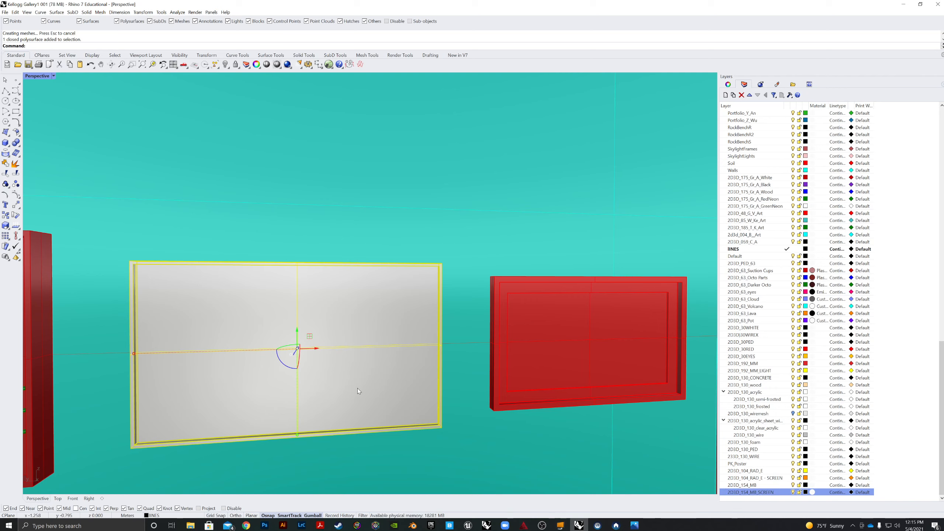
- Extract the monitor's recessed screen face with ExtractSrf and move it to the 2D3D_154_MB_SCREEN layer
{"action": "key", "text": "Escape"}
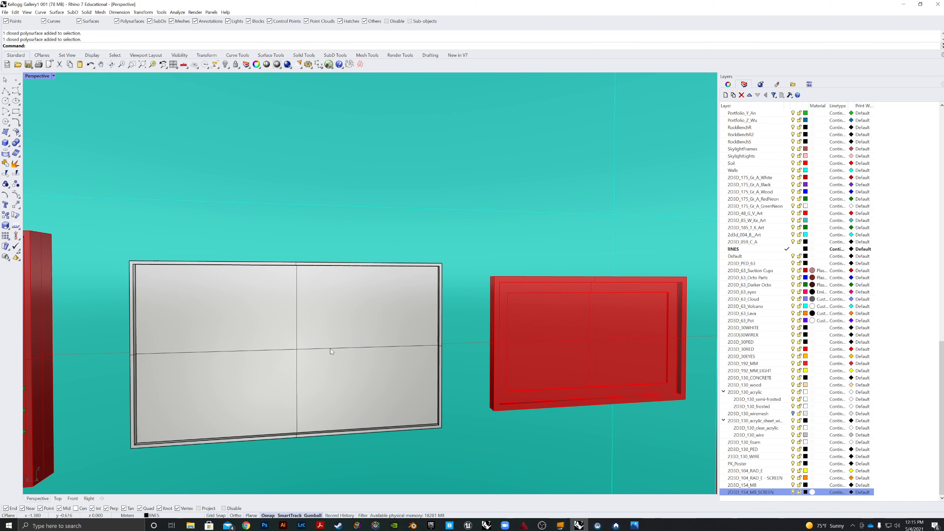
{"action": "type", "text": "ExtractSrf"}
{"action": "key", "text": "Return"}
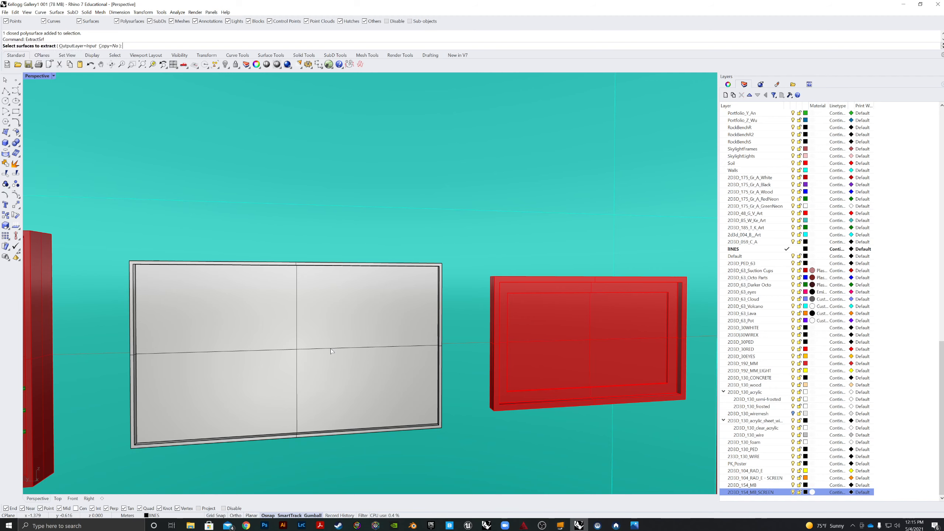
{"action": "left_click", "coordinate": [324, 356]}
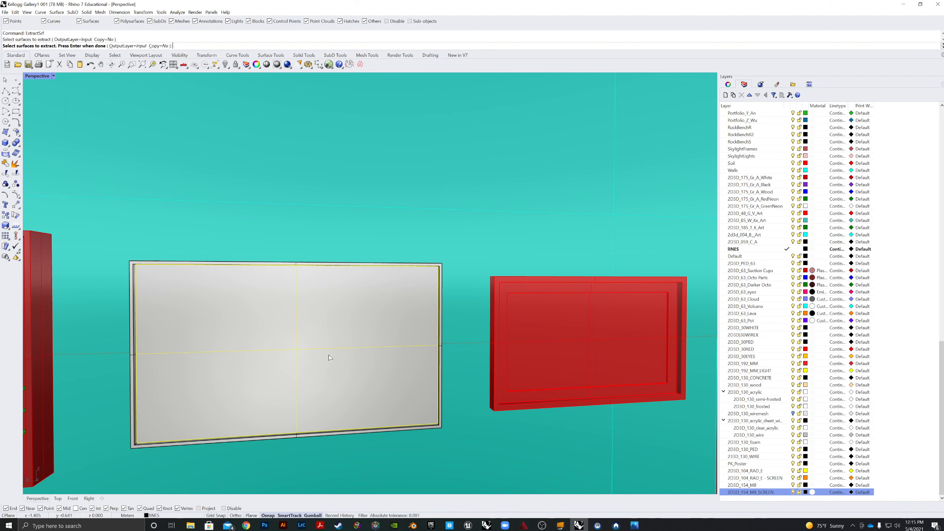
{"action": "right_click", "coordinate": [327, 358]}
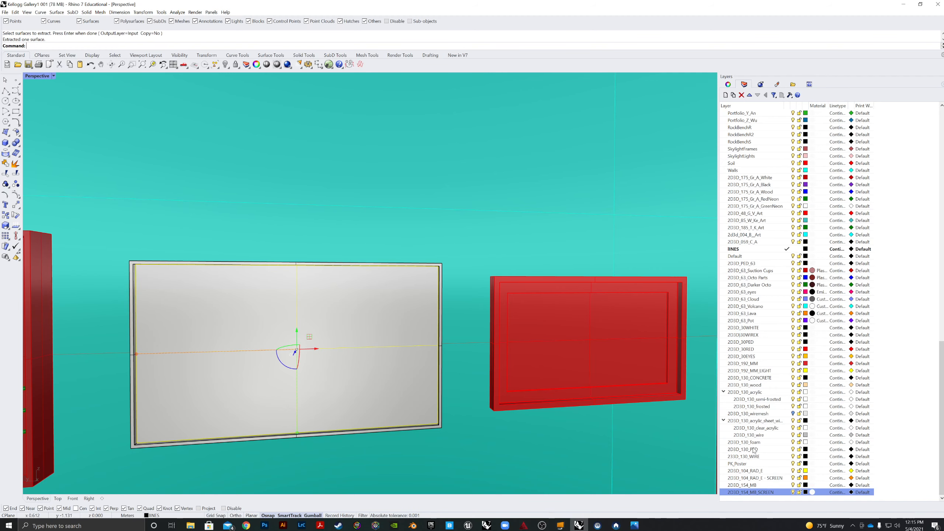
{"action": "right_click", "coordinate": [771, 496]}
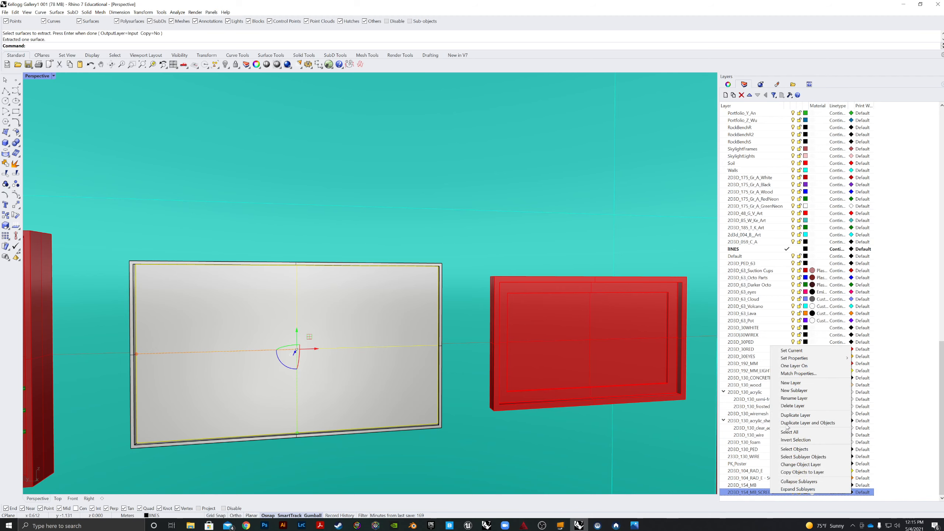
{"action": "left_click", "coordinate": [793, 465]}
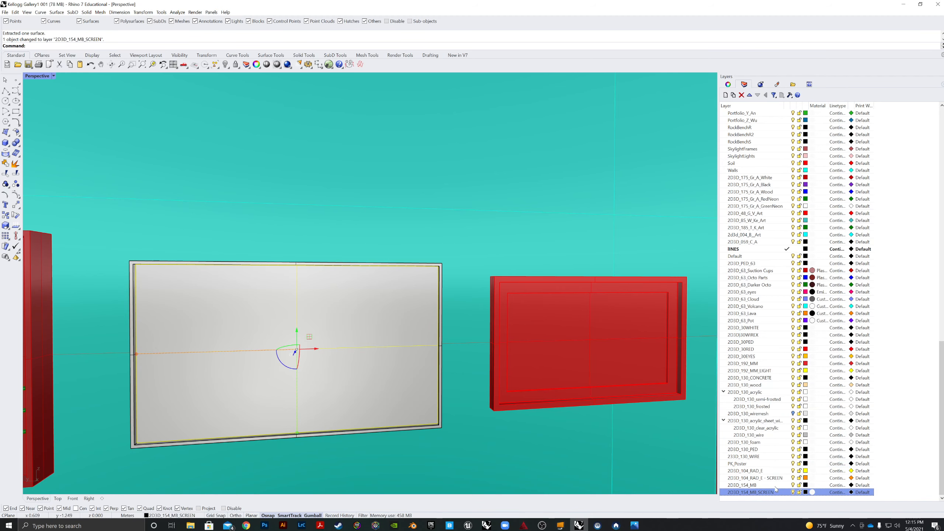
- Set the 2D3D_154_MB_SCREEN layer's color to red
{"action": "left_click", "coordinate": [805, 492]}
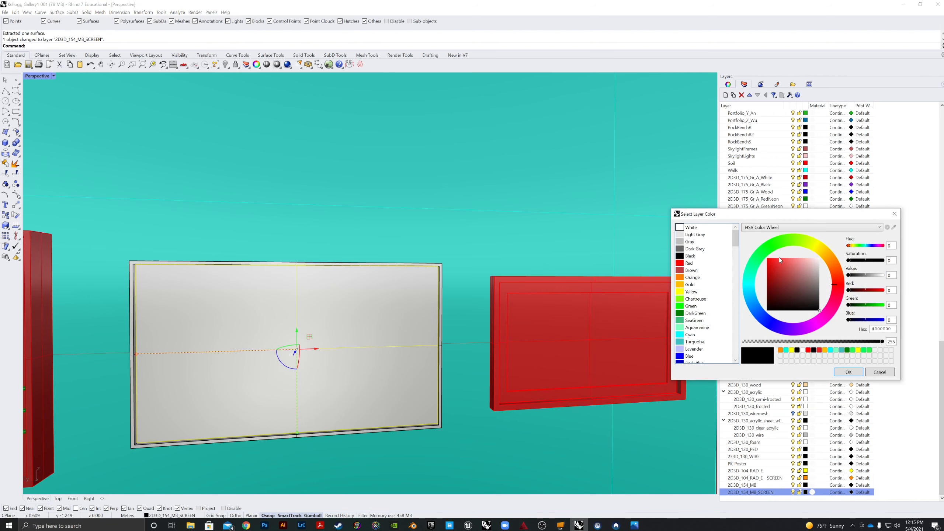
{"action": "left_click", "coordinate": [770, 262]}
{"action": "left_click", "coordinate": [848, 372]}
{"action": "right_click_drag", "start_coordinate": [511, 383], "coordinate": [423, 345]}
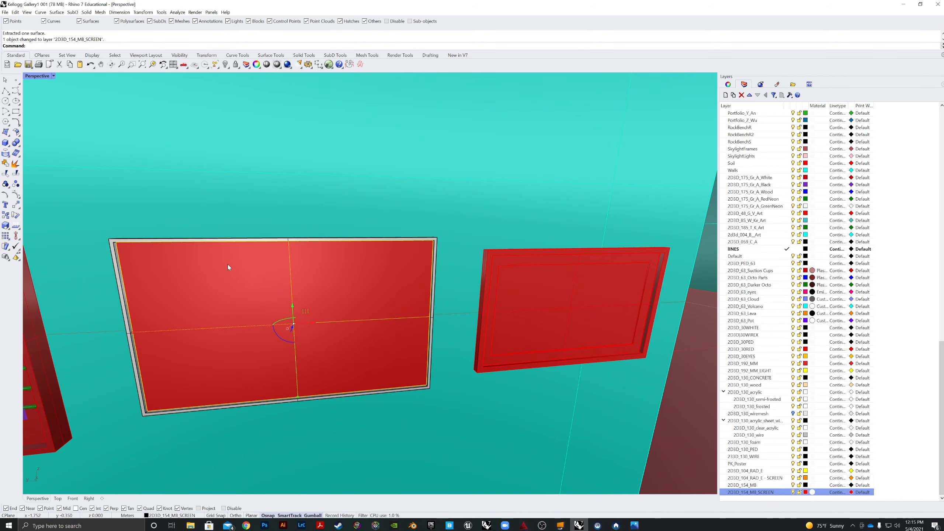
{"action": "left_click", "coordinate": [743, 485]}
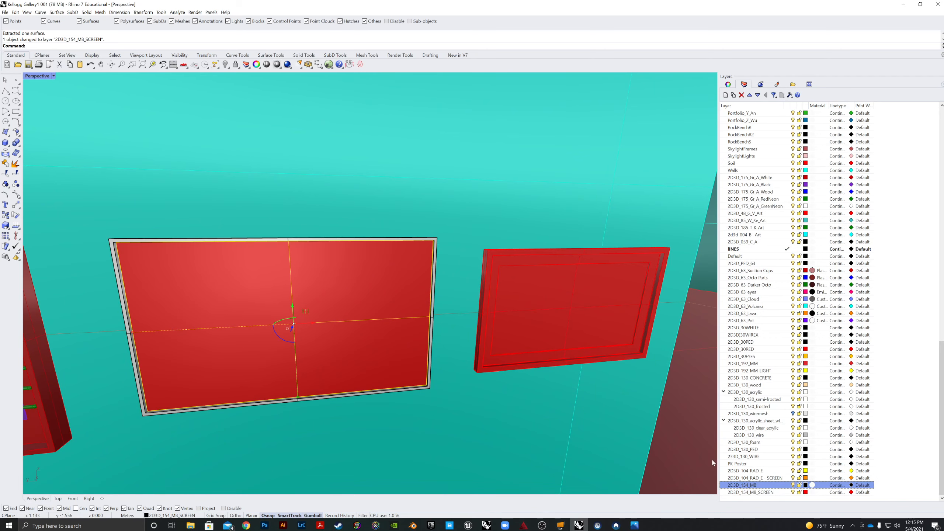
{"action": "left_click", "coordinate": [397, 242]}
{"action": "left_click", "coordinate": [419, 263]}
{"action": "left_click", "coordinate": [406, 239]}
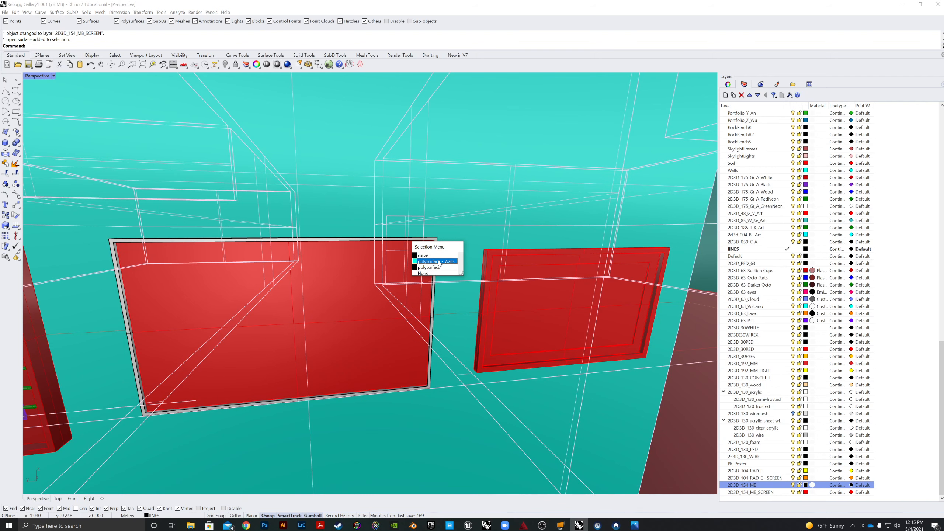
{"action": "left_click", "coordinate": [417, 273]}
{"action": "left_click", "coordinate": [405, 242]}
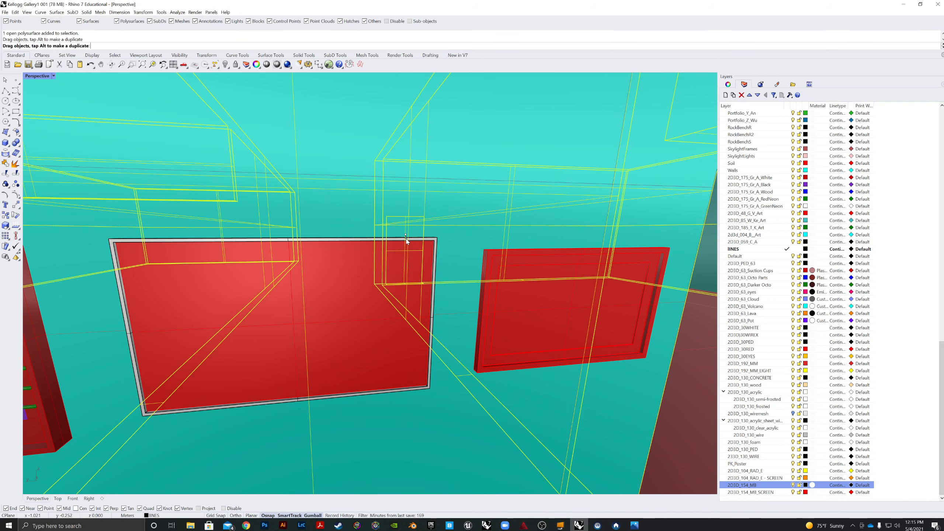
{"action": "key", "text": "ctrl+z"}
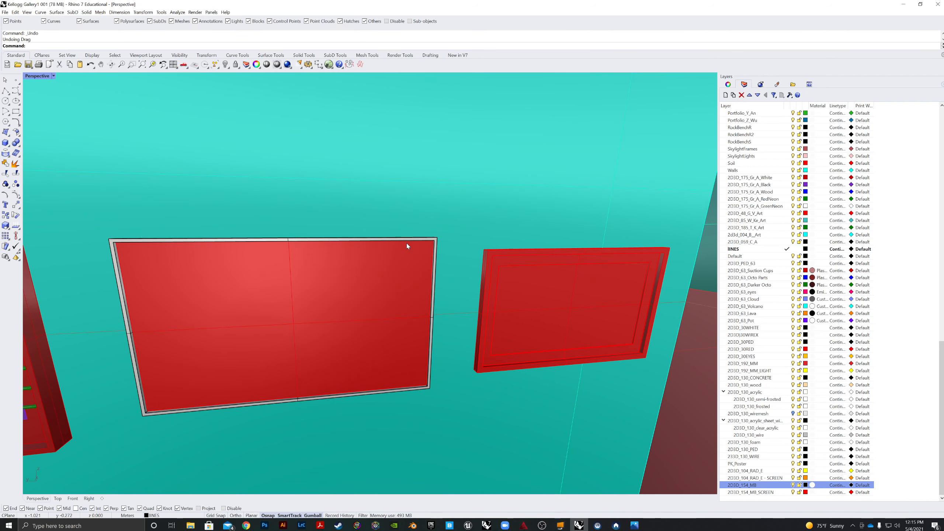
- Move the monitor's frame polysurface to the 2D3D_154_MB layer
{"action": "left_click", "coordinate": [382, 240]}
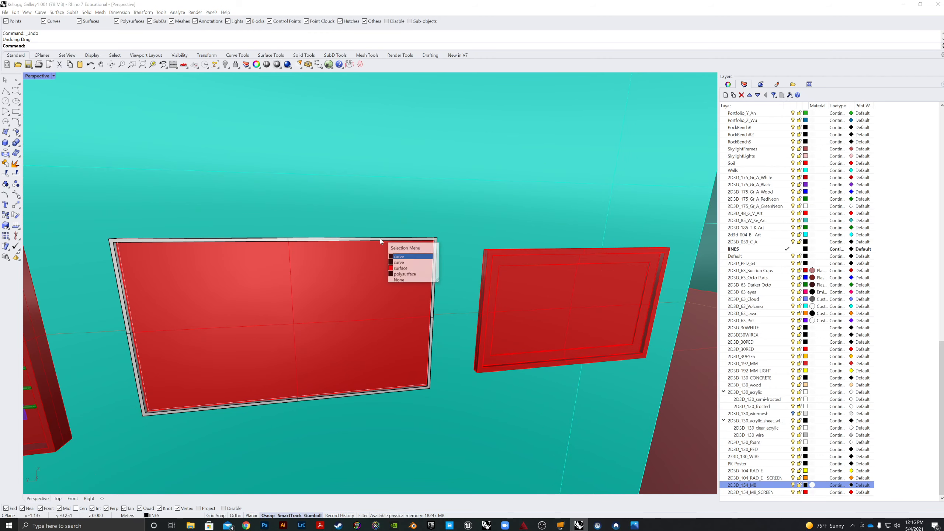
{"action": "left_click", "coordinate": [404, 274]}
{"action": "right_click", "coordinate": [762, 488]}
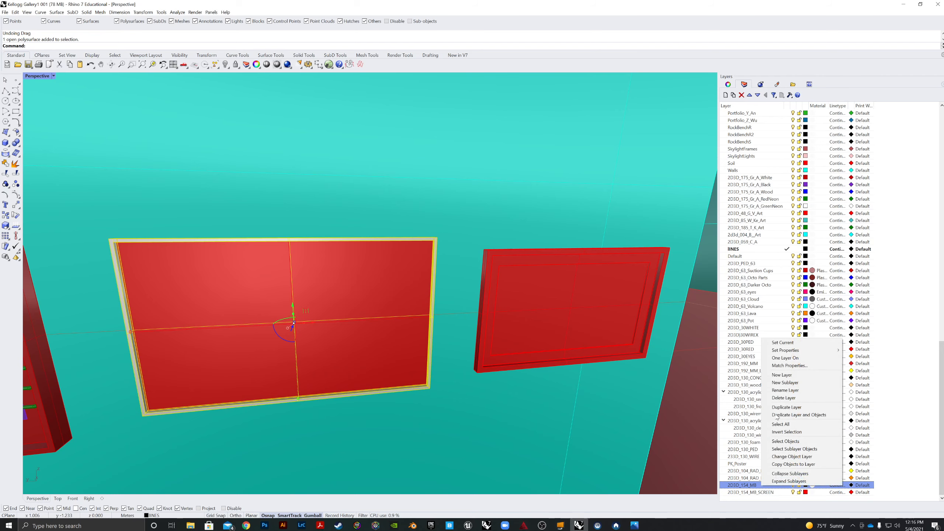
{"action": "left_click", "coordinate": [790, 457]}
- Select all objects on the 2D3D_154_MB and 2D3D_154_MB_SCREEN layers
{"action": "left_click", "coordinate": [381, 337], "text": "shift"}
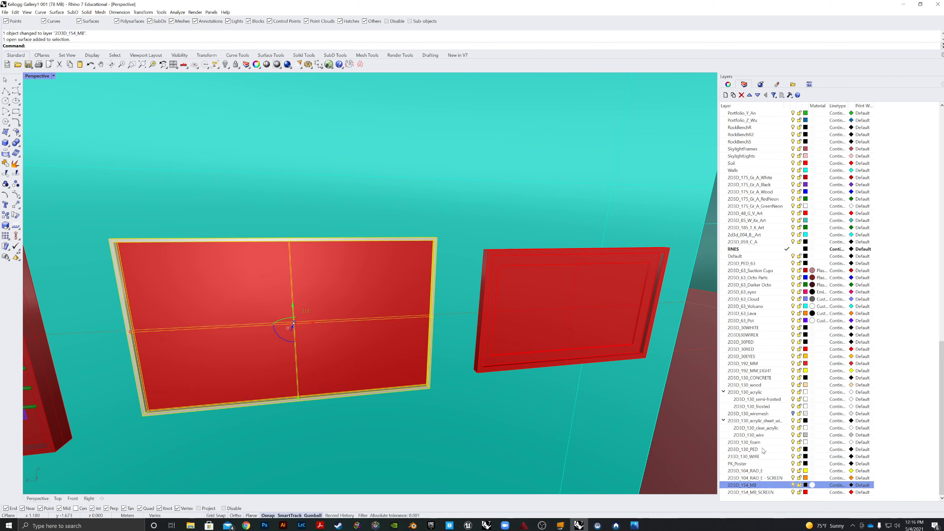
{"action": "left_click", "coordinate": [757, 493], "text": "ctrl"}
{"action": "right_click", "coordinate": [757, 493]}
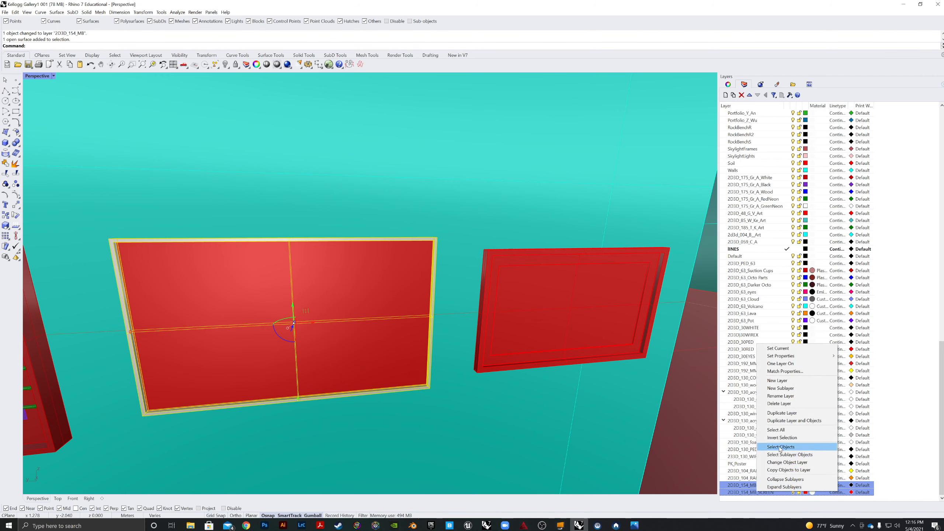
{"action": "left_click", "coordinate": [781, 447]}
{"action": "left_click", "coordinate": [349, 63]}
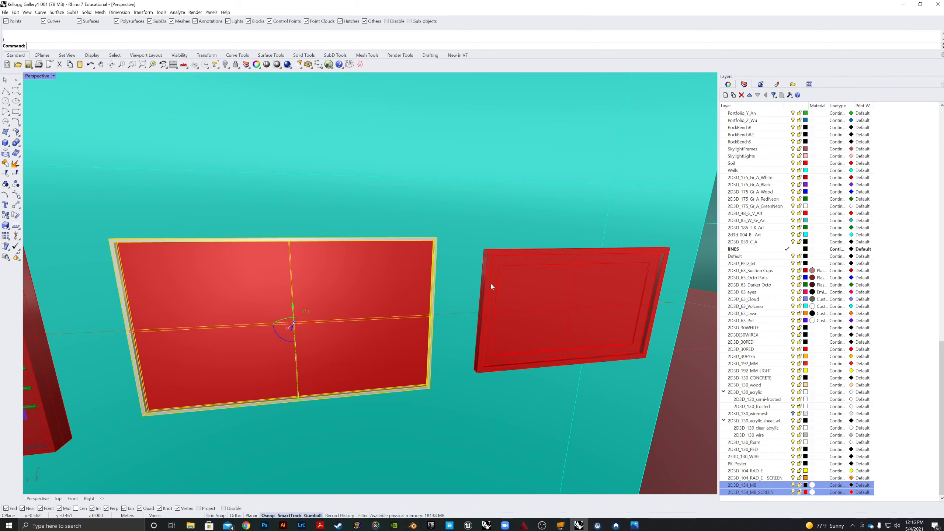
- Start an Export with Origin of the selected monitor parts, with the base point at the front wall's bottom corner beside the gallery entrance
{"action": "scroll", "coordinate": [491, 286], "scroll_direction": "down", "scroll_amount": 6}
{"action": "right_click_drag", "start_coordinate": [518, 314], "coordinate": [497, 347]}
{"action": "scroll", "coordinate": [497, 347], "scroll_direction": "down", "scroll_amount": 8}
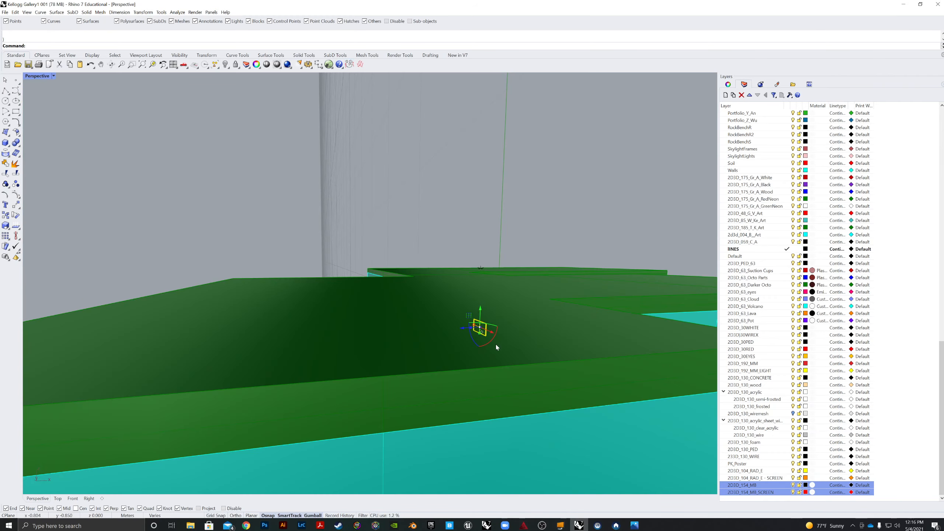
{"action": "scroll", "coordinate": [496, 347], "scroll_direction": "down", "scroll_amount": 6}
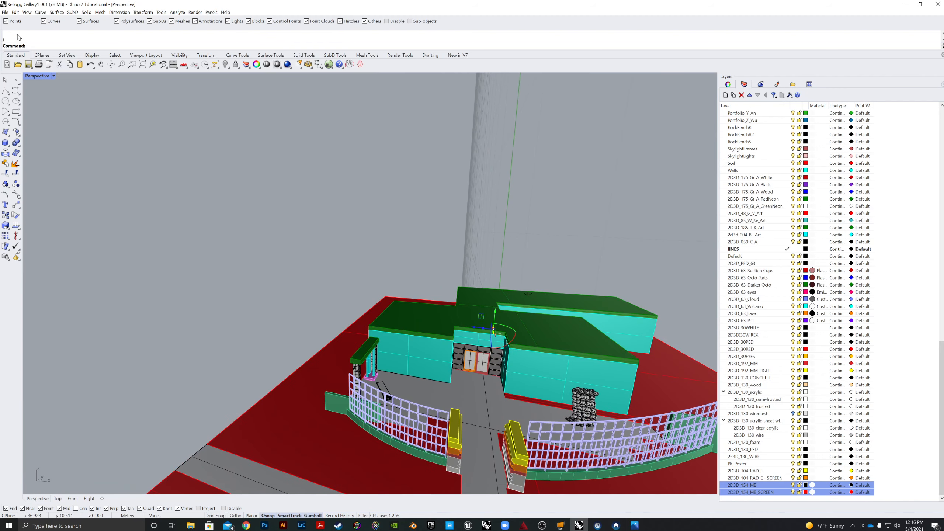
{"action": "left_click", "coordinate": [5, 12]}
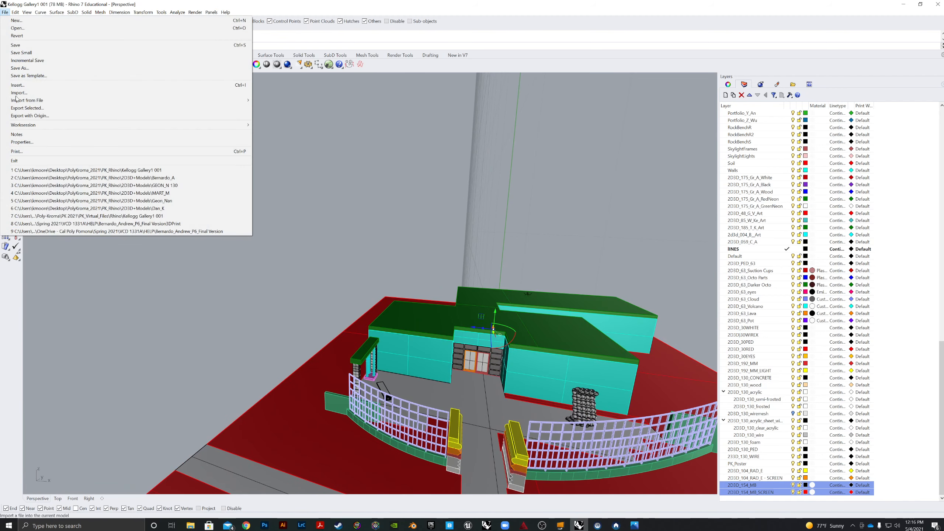
{"action": "left_click", "coordinate": [29, 115]}
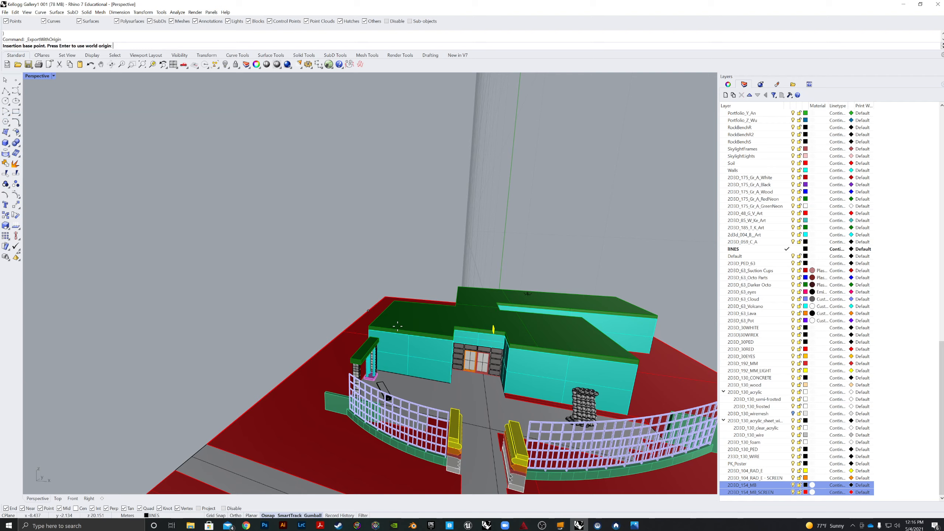
{"action": "left_click", "coordinate": [453, 385]}
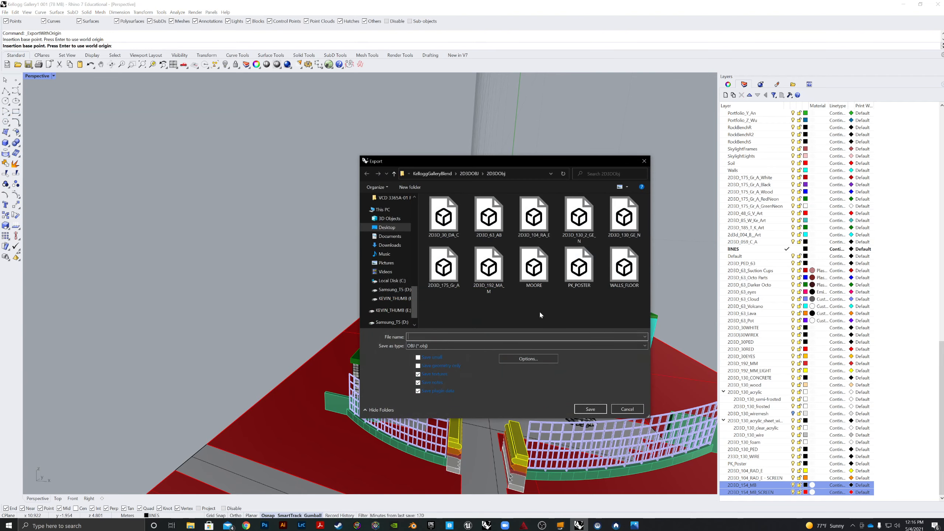
- Save the export as the OBJ file 2D3D_154_MB in the 2D3DObj folder, accepting the export and mesh options
{"action": "left_click", "coordinate": [443, 216]}
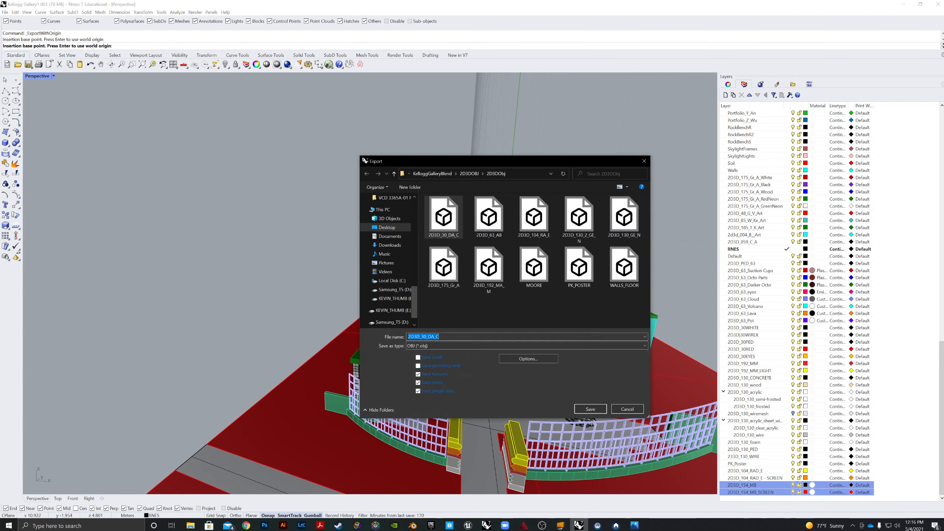
{"action": "left_click", "coordinate": [422, 337]}
{"action": "key", "text": "Delete"}
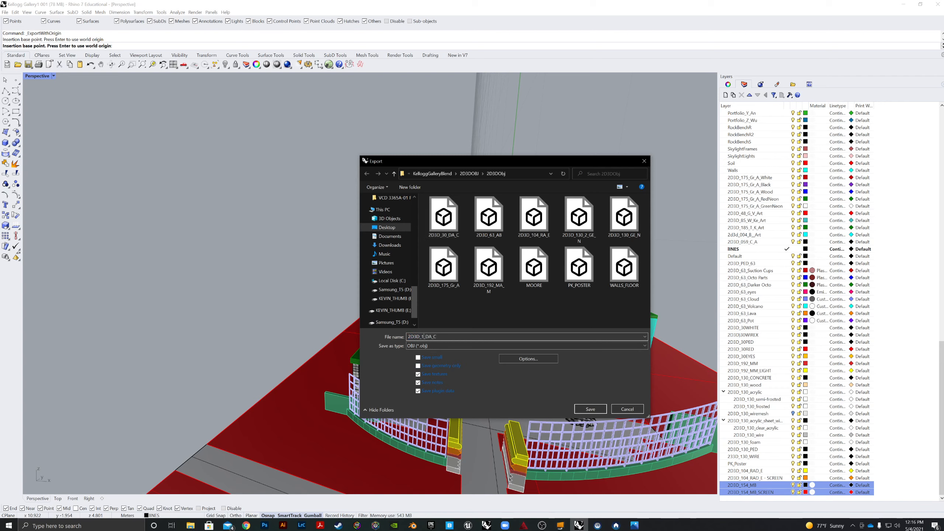
{"action": "type", "text": "5"}
{"action": "key", "text": "Delete"}
{"action": "key", "text": "Delete"}
{"action": "key", "text": "Delete"}
{"action": "left_click", "coordinate": [592, 411]}
{"action": "left_click", "coordinate": [416, 275]}
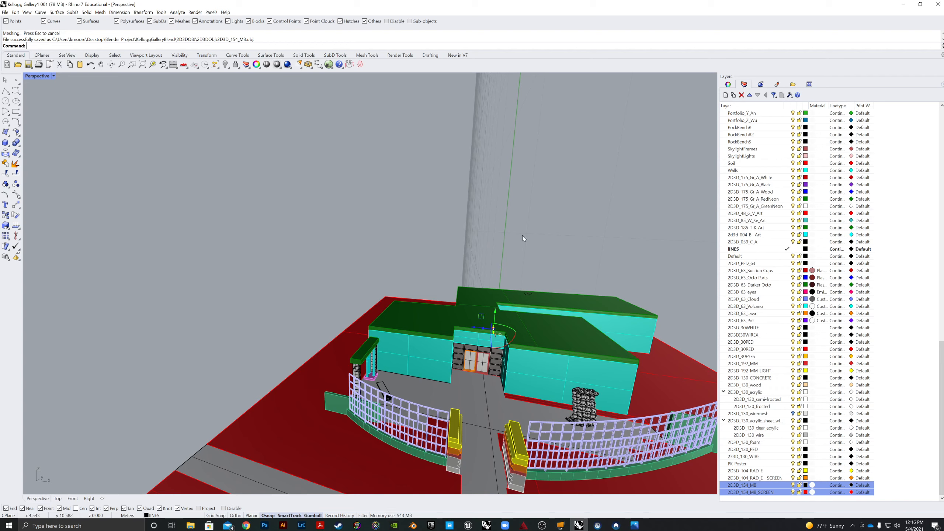
- Reset the construction plane to World Top
{"action": "left_click", "coordinate": [41, 55]}
{"action": "left_click", "coordinate": [207, 64]}
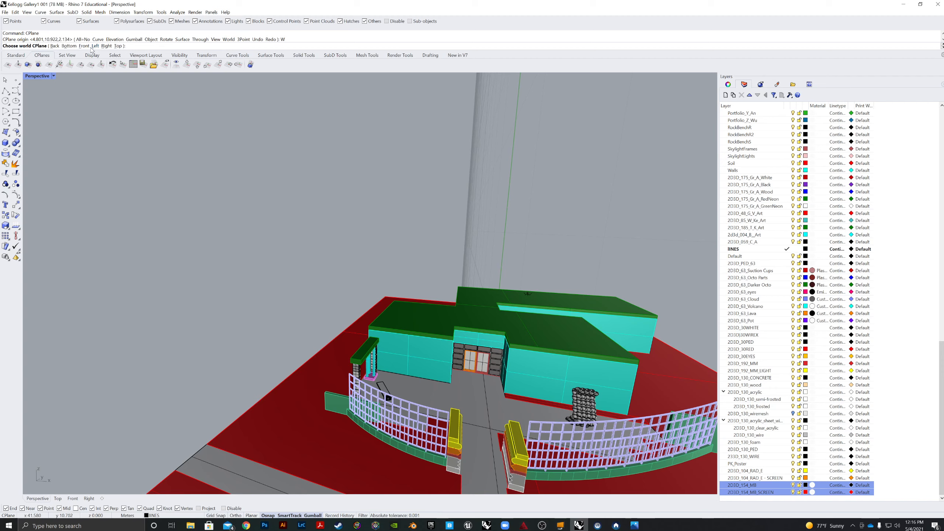
{"action": "left_click", "coordinate": [123, 46]}
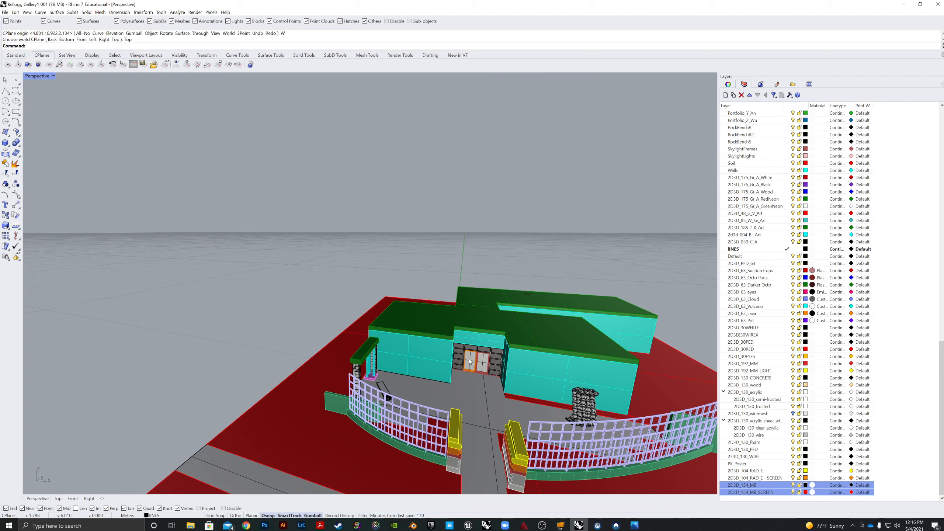
- Select the objects on both 2D3D_154 layers and start Export with Origin, using the world origin as base point
{"action": "left_click", "coordinate": [5, 12]}
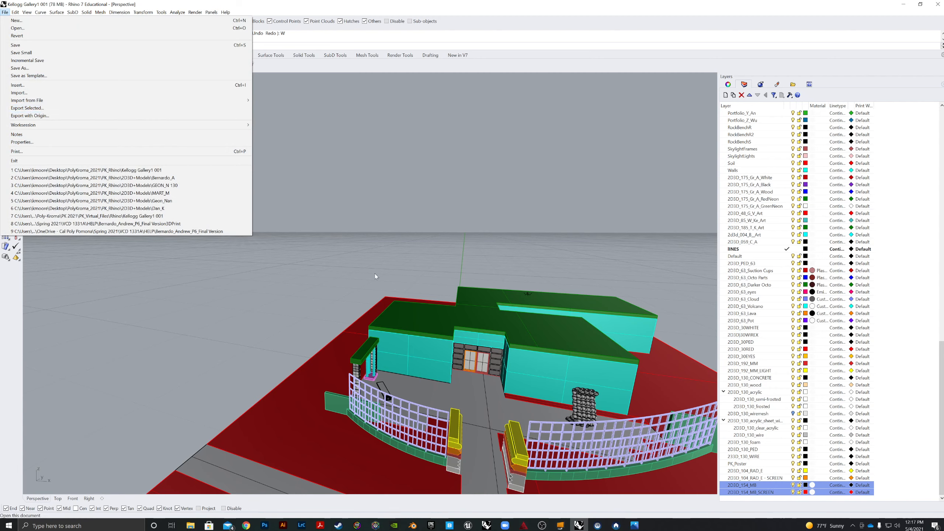
{"action": "right_click", "coordinate": [751, 492]}
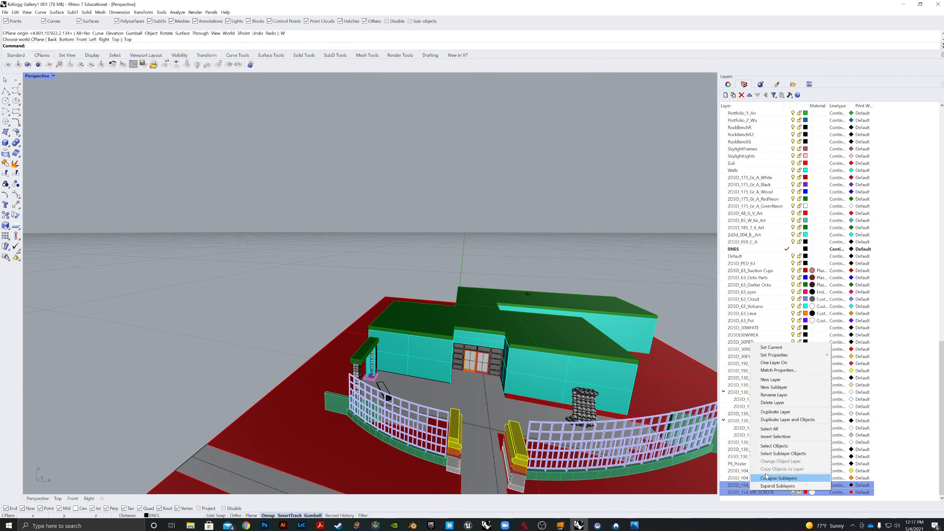
{"action": "left_click", "coordinate": [773, 445]}
{"action": "left_click", "coordinate": [5, 12]}
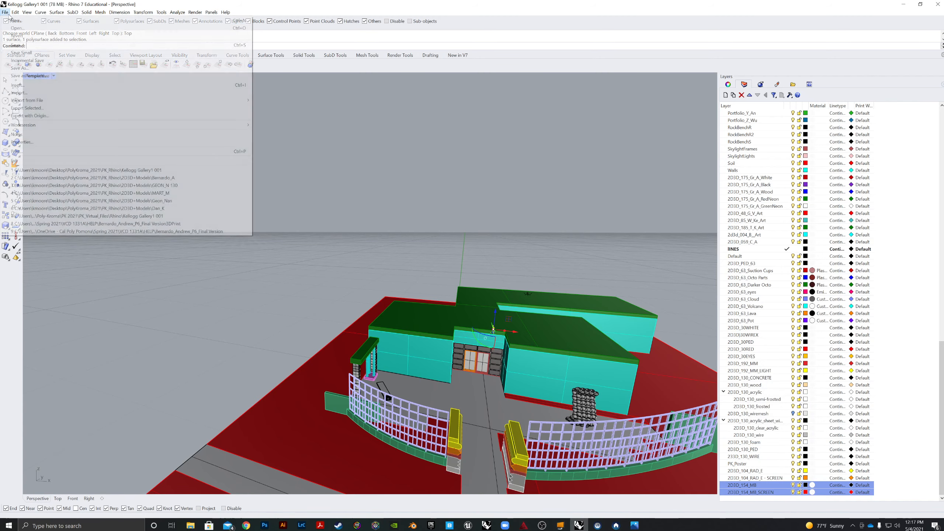
{"action": "left_click", "coordinate": [37, 116]}
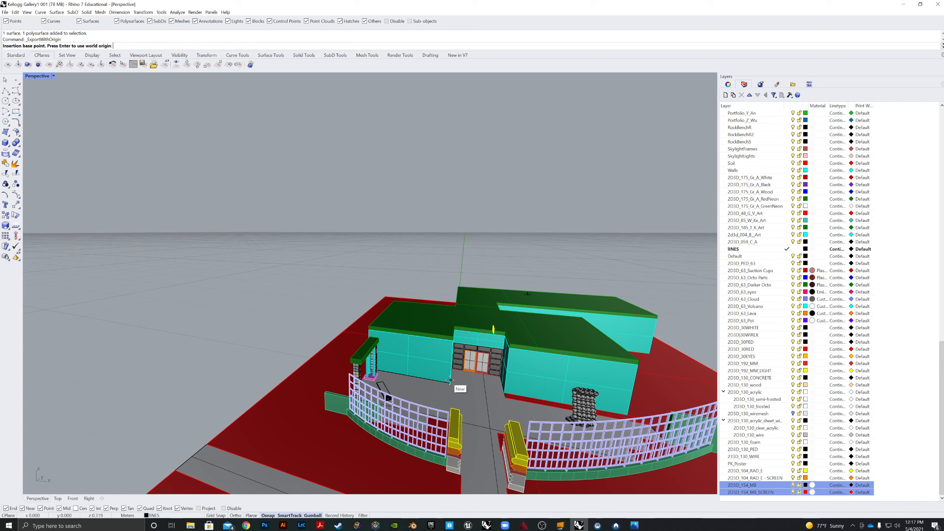
{"action": "key", "text": "Return"}
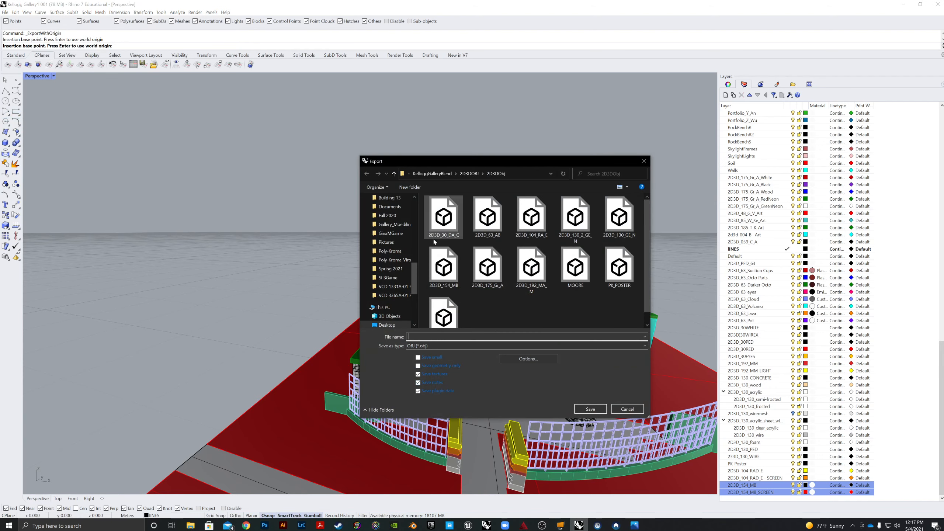
- Overwrite the existing 2D3D_154_MB OBJ file in the 2D3DObj folder, accepting the polygon mesh options
{"action": "left_click", "coordinate": [444, 267]}
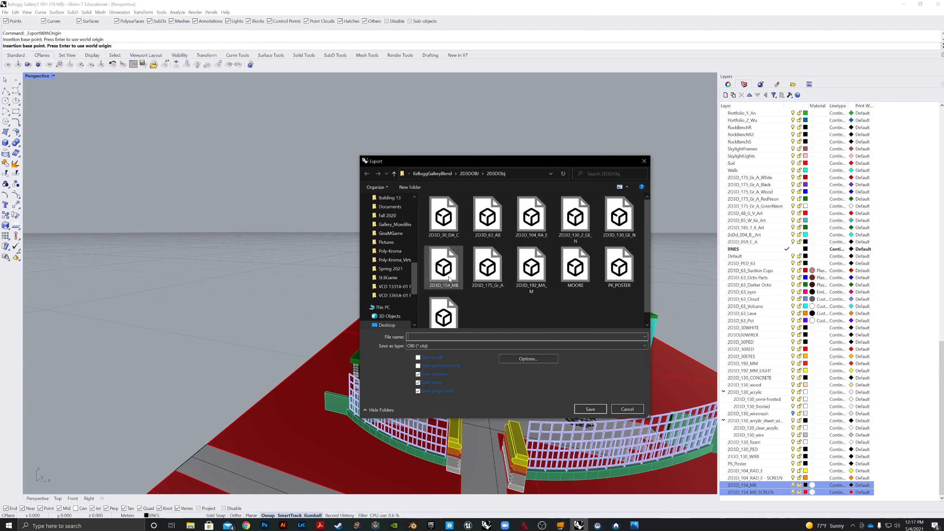
{"action": "left_click", "coordinate": [591, 409]}
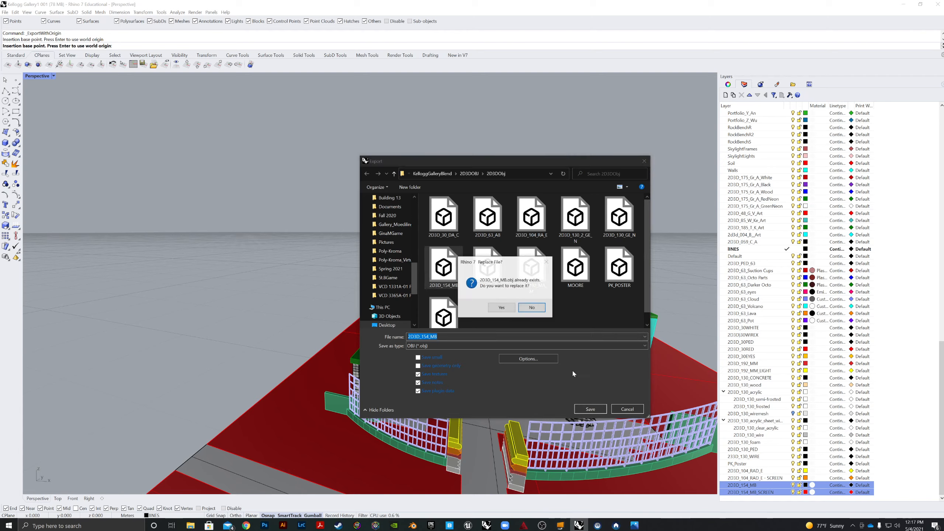
{"action": "left_click", "coordinate": [501, 307]}
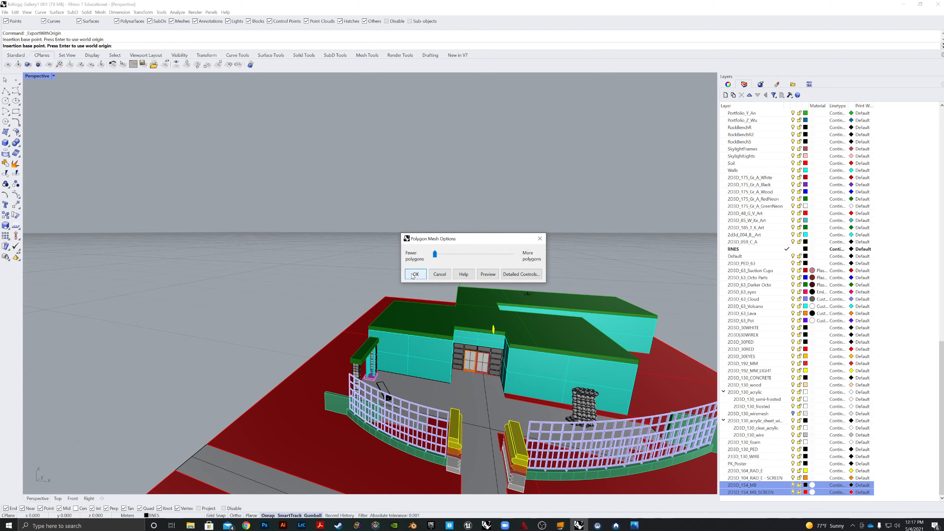
{"action": "left_click", "coordinate": [416, 274]}
- Switch to Blender and import the Wavefront file 2D3D_154_MB.obj into the gallery scene
{"action": "left_click", "coordinate": [904, 4]}
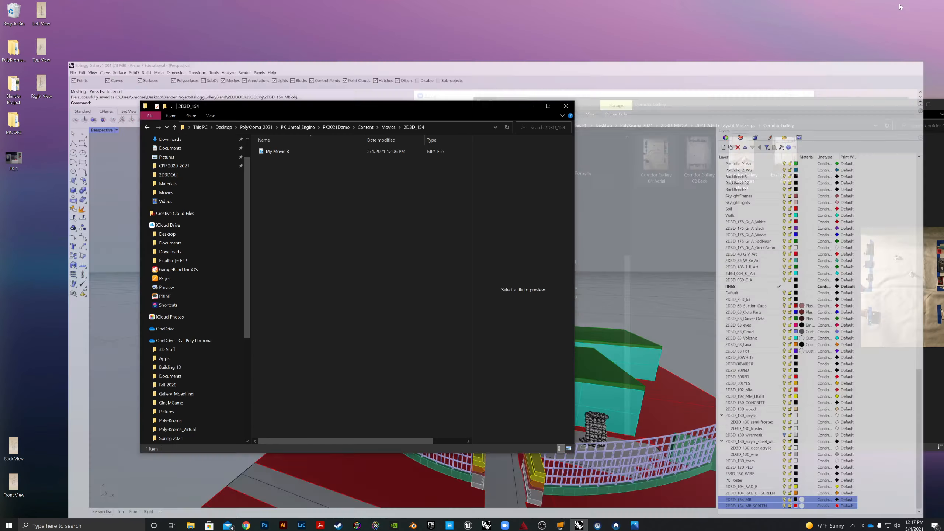
{"action": "left_click", "coordinate": [412, 525]}
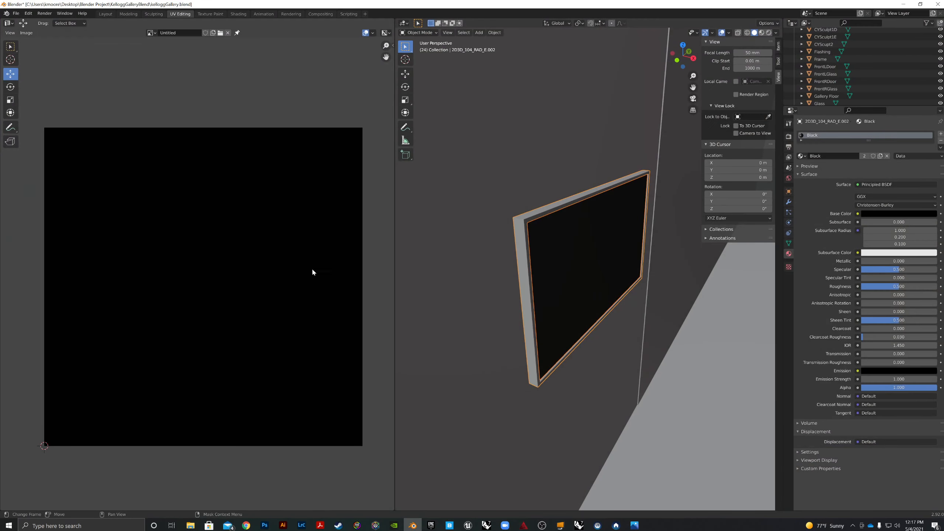
{"action": "scroll", "coordinate": [450, 282], "scroll_direction": "down", "scroll_amount": 5}
{"action": "scroll", "coordinate": [555, 353], "scroll_direction": "up", "scroll_amount": 1}
{"action": "middle_click_drag", "start_coordinate": [546, 373], "coordinate": [558, 356]}
{"action": "scroll", "coordinate": [557, 357], "scroll_direction": "down", "scroll_amount": 2}
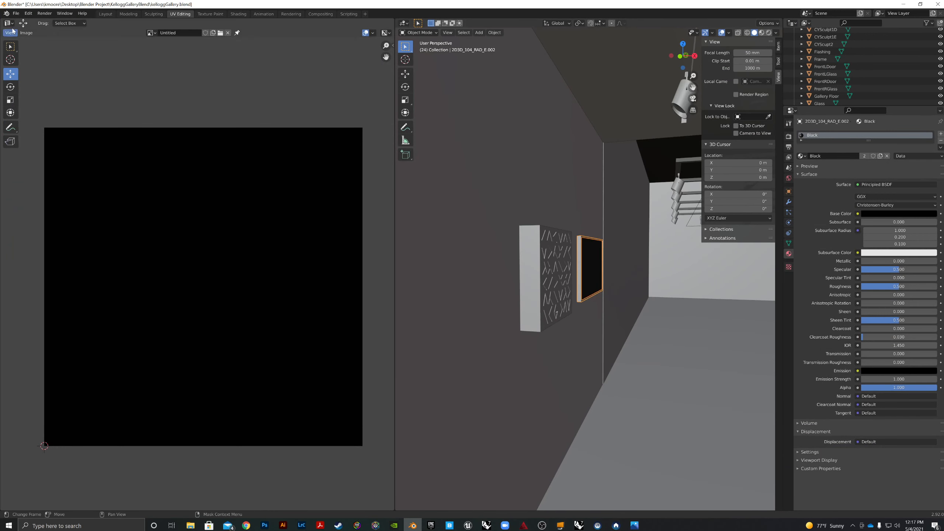
{"action": "left_click", "coordinate": [16, 13]}
{"action": "mouse_move", "coordinate": [34, 101]}
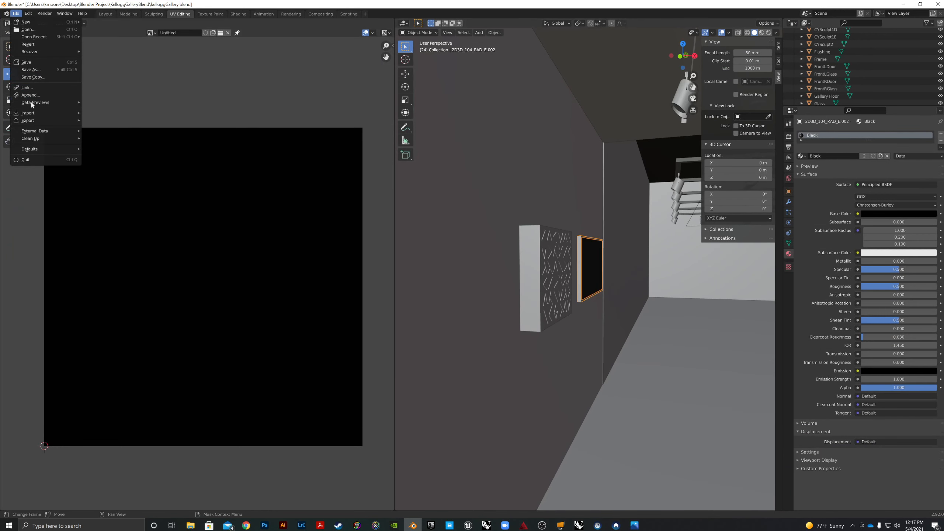
{"action": "mouse_move", "coordinate": [36, 120]}
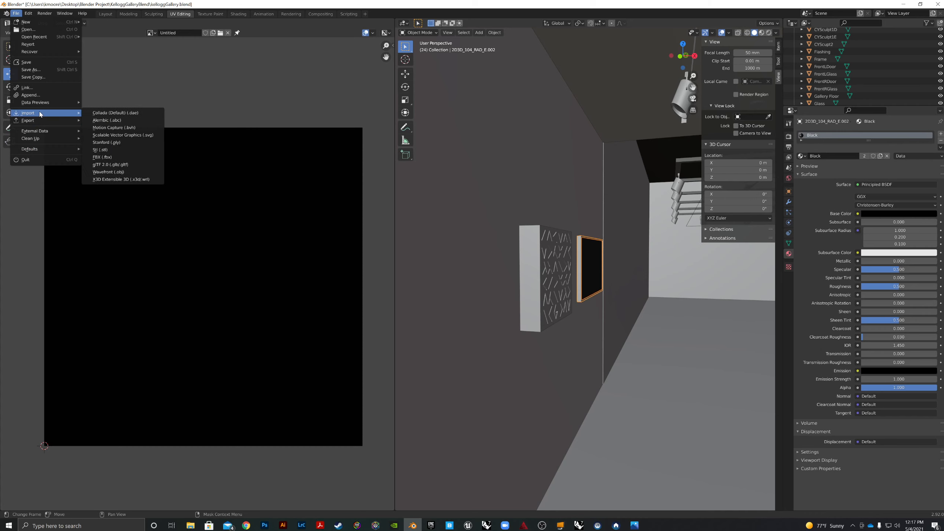
{"action": "left_click", "coordinate": [111, 172]}
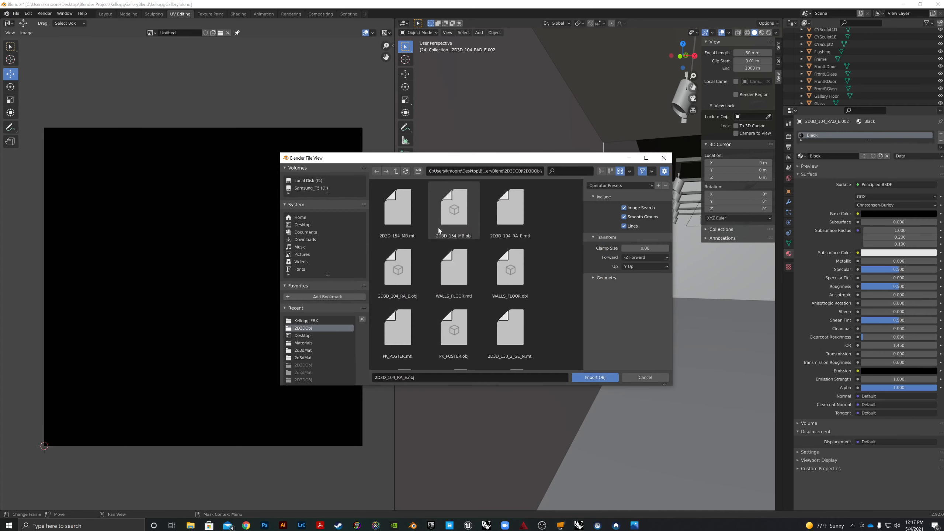
{"action": "left_click", "coordinate": [455, 218]}
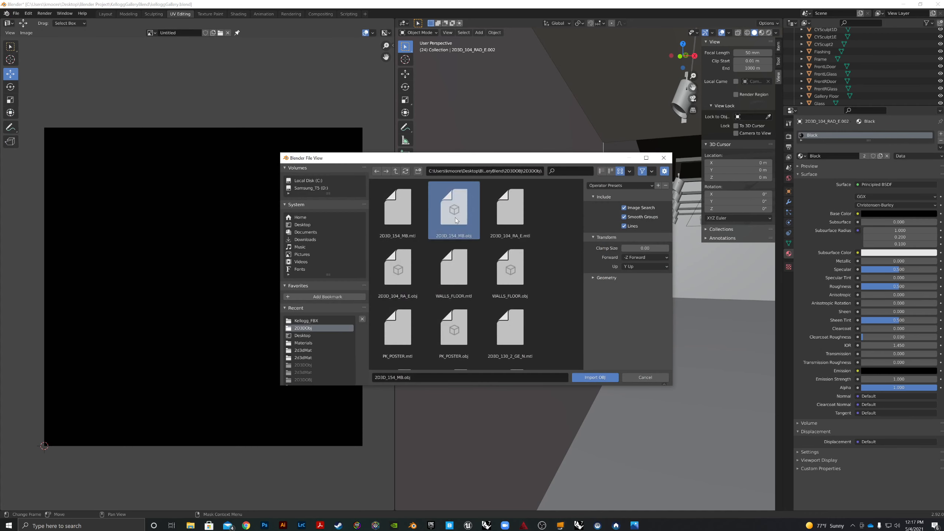
{"action": "left_click", "coordinate": [593, 278]}
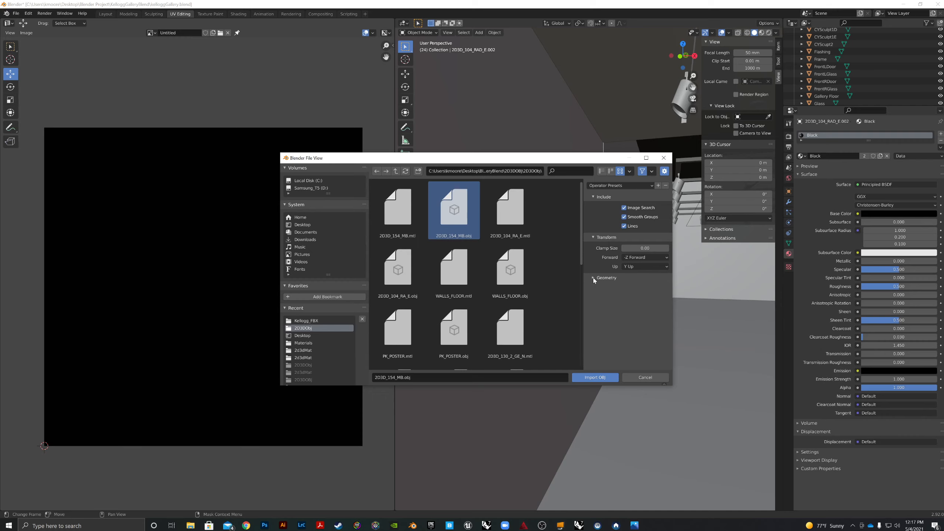
{"action": "left_click", "coordinate": [599, 378]}
- Unwrap the UVs of the imported monitor's red screen, 2D3D_154_MB_SCREEN, in Edit Mode
{"action": "scroll", "coordinate": [599, 378], "scroll_direction": "down", "scroll_amount": 3}
{"action": "mouse_move", "coordinate": [580, 368]}
{"action": "middle_mouse_down"}
{"action": "mouse_move", "coordinate": [609, 366]}
{"action": "mouse_move", "coordinate": [500, 359]}
{"action": "mouse_move", "coordinate": [407, 373]}
{"action": "middle_mouse_up"}
{"action": "scroll", "coordinate": [573, 296], "scroll_direction": "up", "scroll_amount": 4}
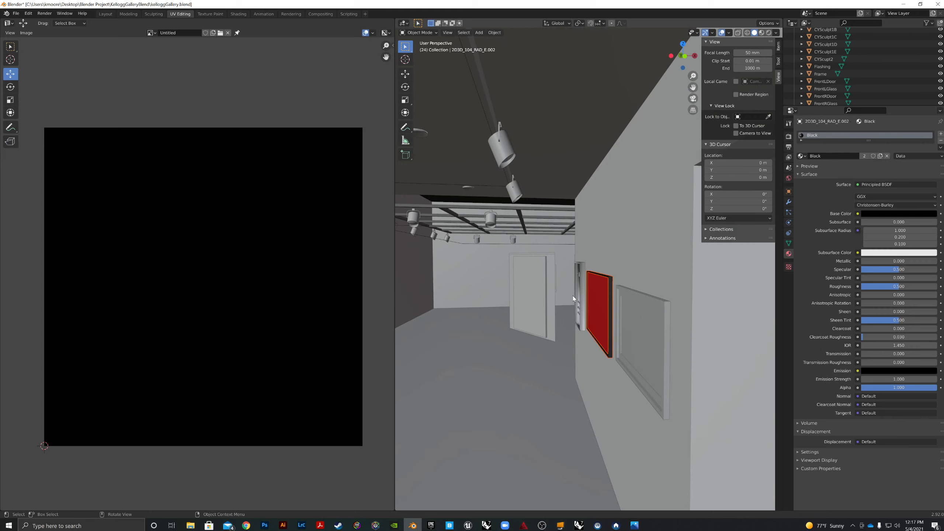
{"action": "mouse_move", "coordinate": [518, 322]}
{"action": "middle_mouse_down"}
{"action": "mouse_move", "coordinate": [633, 302]}
{"action": "mouse_move", "coordinate": [584, 322]}
{"action": "mouse_move", "coordinate": [654, 326]}
{"action": "mouse_move", "coordinate": [508, 320]}
{"action": "mouse_move", "coordinate": [544, 323]}
{"action": "middle_mouse_up"}
{"action": "scroll", "coordinate": [639, 298], "scroll_direction": "up", "scroll_amount": 3}
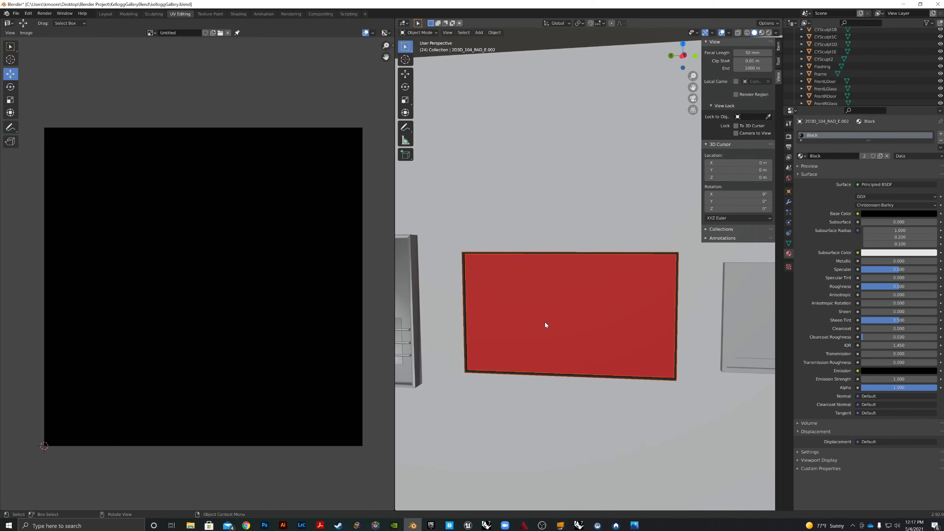
{"action": "left_click", "coordinate": [571, 325]}
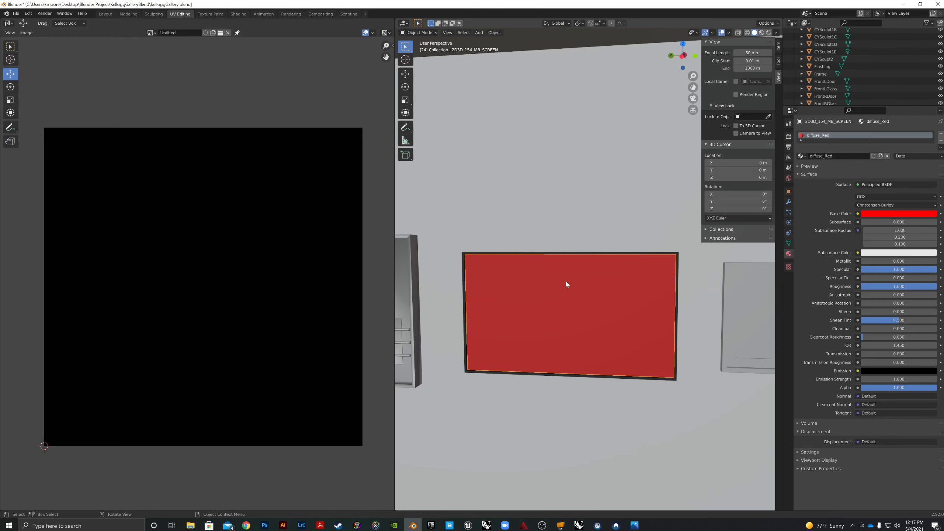
{"action": "key", "text": "Tab"}
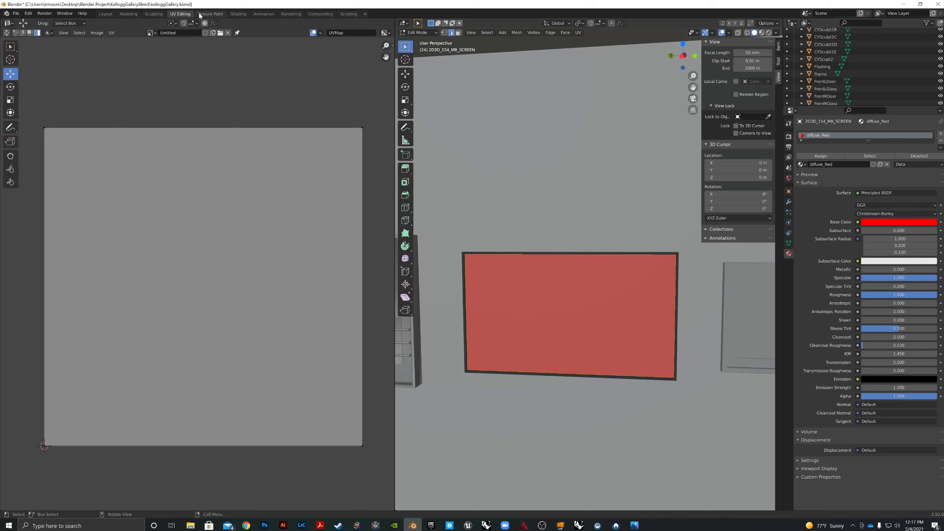
{"action": "left_click", "coordinate": [579, 34]}
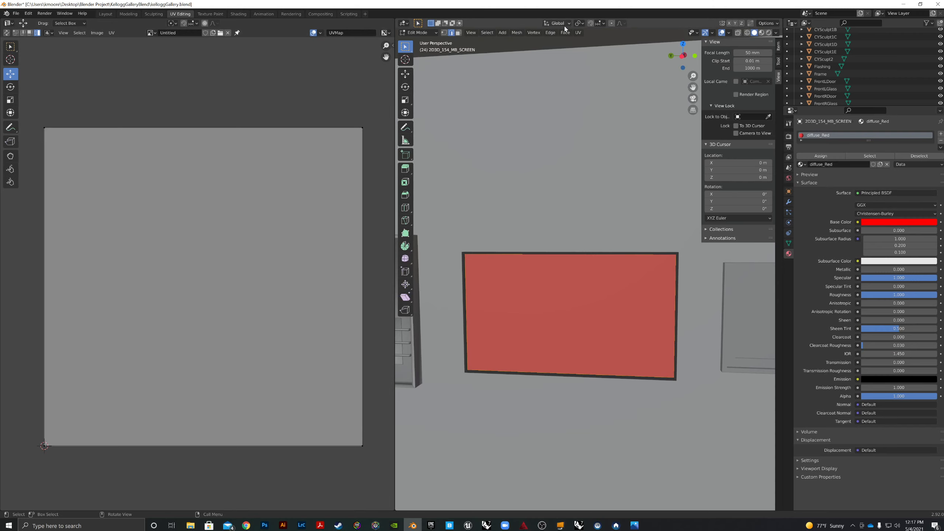
{"action": "left_click", "coordinate": [578, 33]}
{"action": "left_click", "coordinate": [586, 42]}
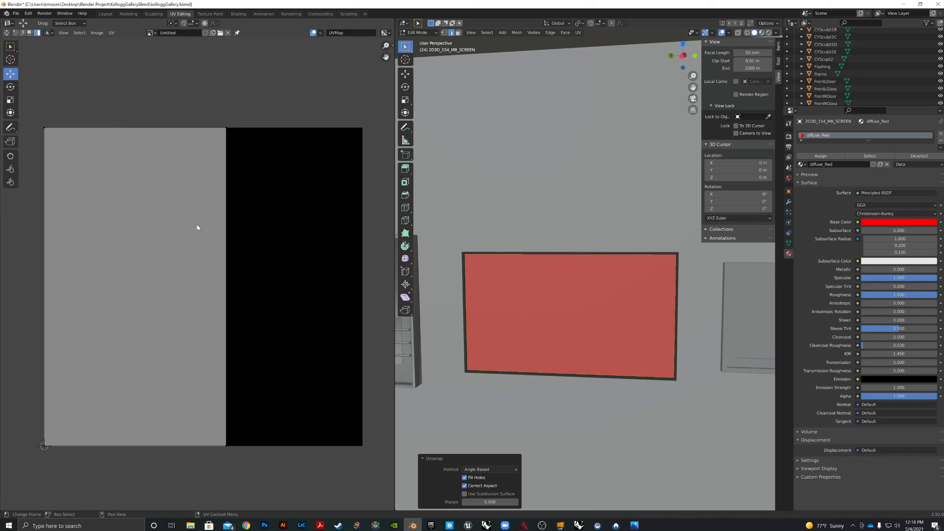
- Rotate the screen's UV island by -90 degrees and shift it about 0.21 in X to span the image's full width
{"action": "left_click", "coordinate": [213, 224]}
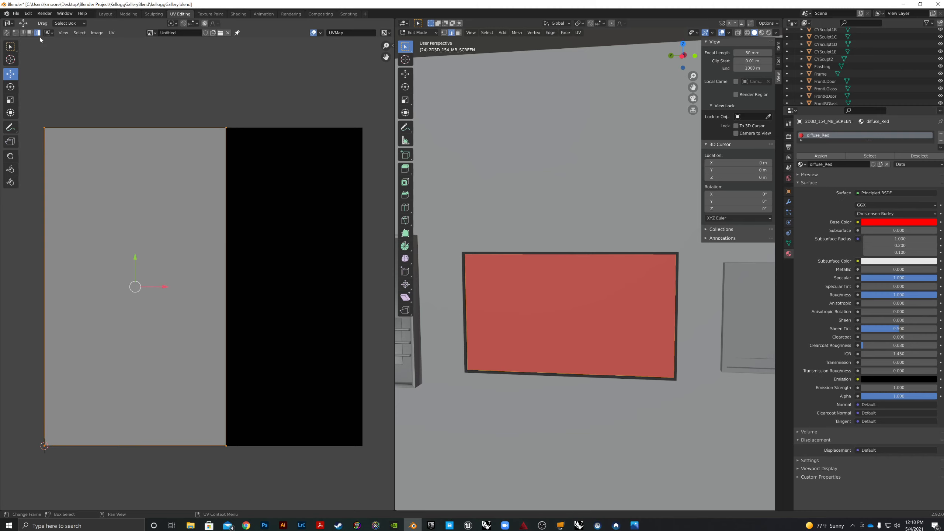
{"action": "key", "text": "r"}
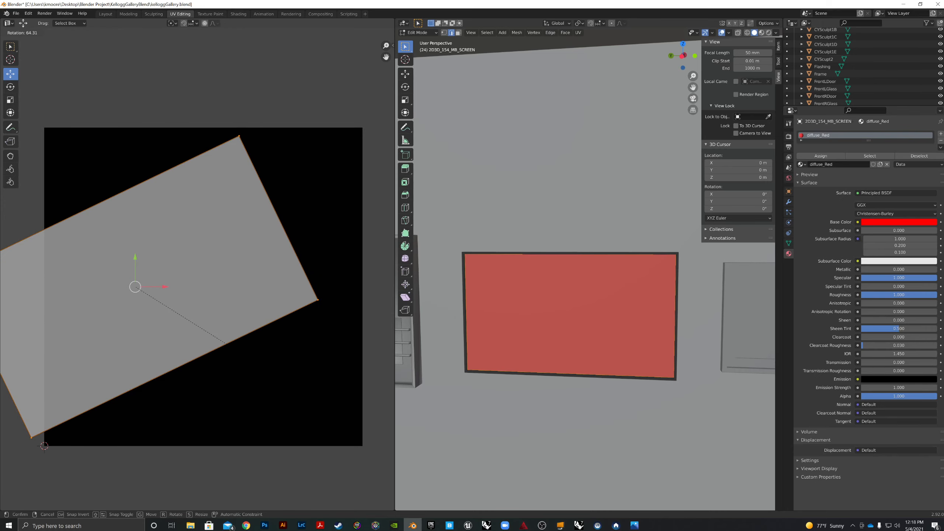
{"action": "type", "text": "-90"}
{"action": "key", "text": "Return"}
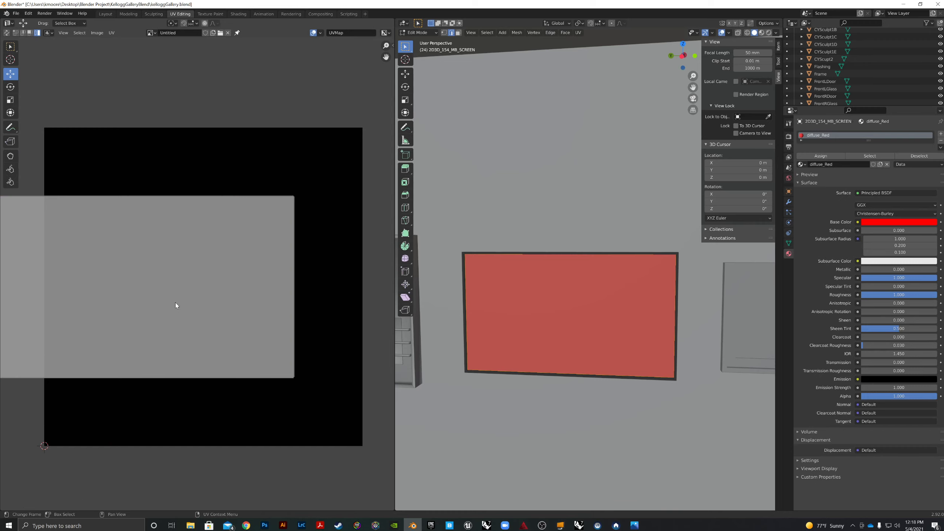
{"action": "key", "text": "g"}
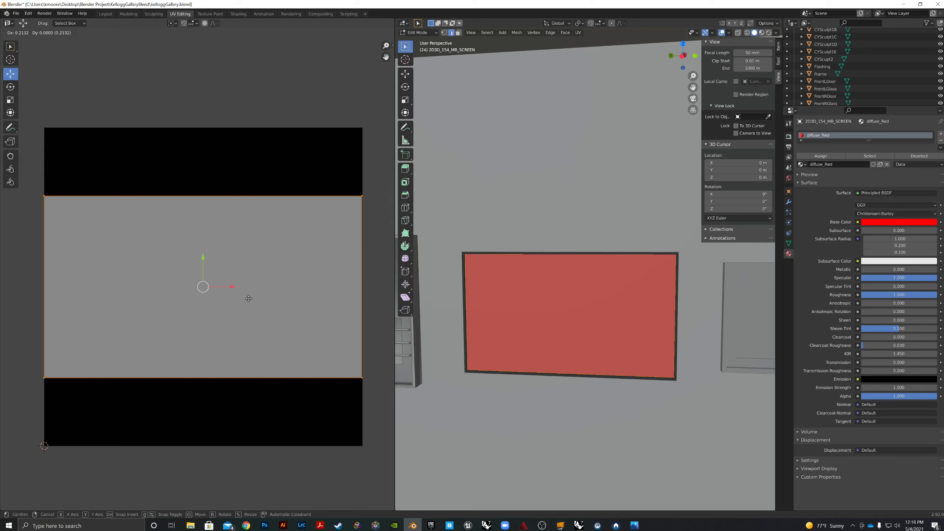
{"action": "left_click", "coordinate": [248, 298]}
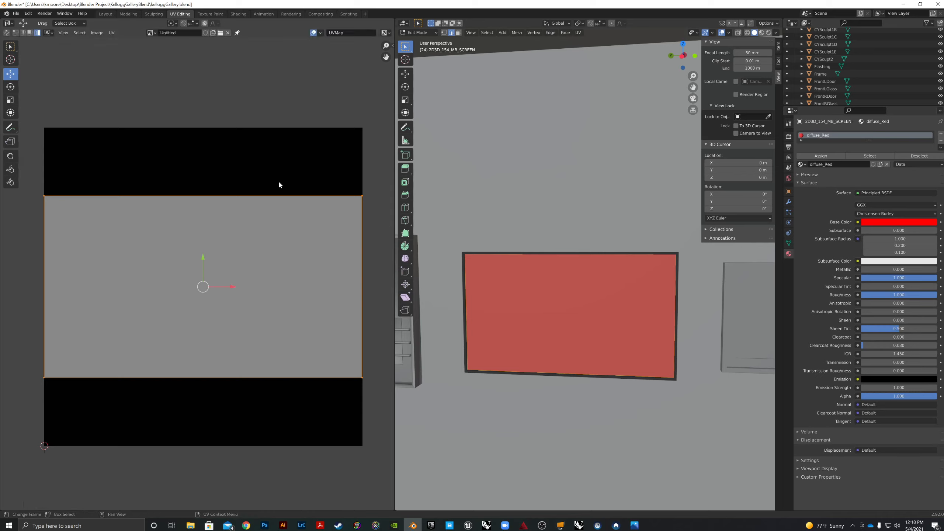
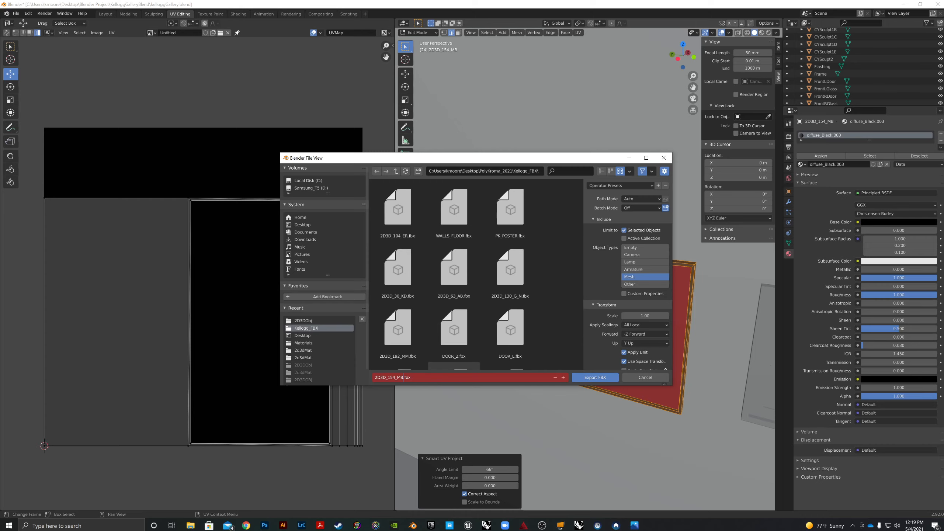
- Export the selected monitor meshes as 2D3D_154_MB.fbx into the Kellogg_FBX folder
{"action": "left_click", "coordinate": [599, 377]}
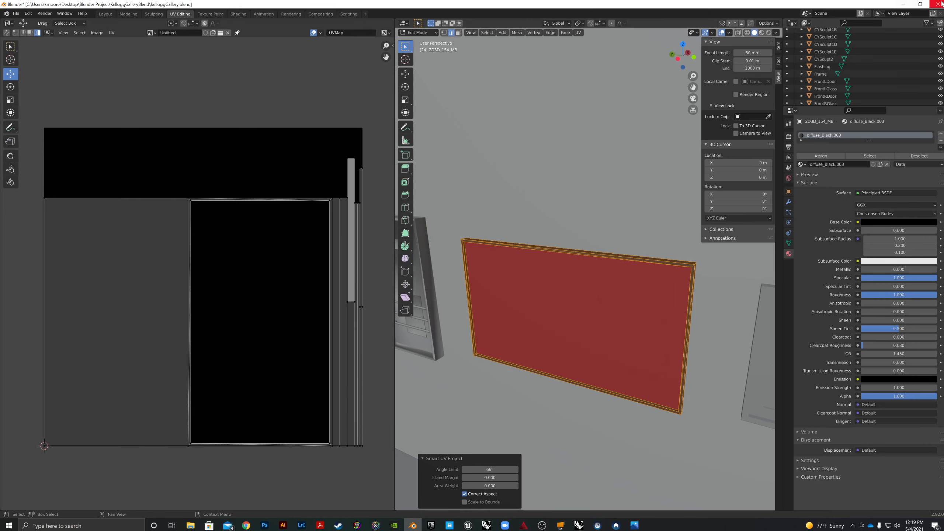
{"action": "left_click", "coordinate": [904, 4]}
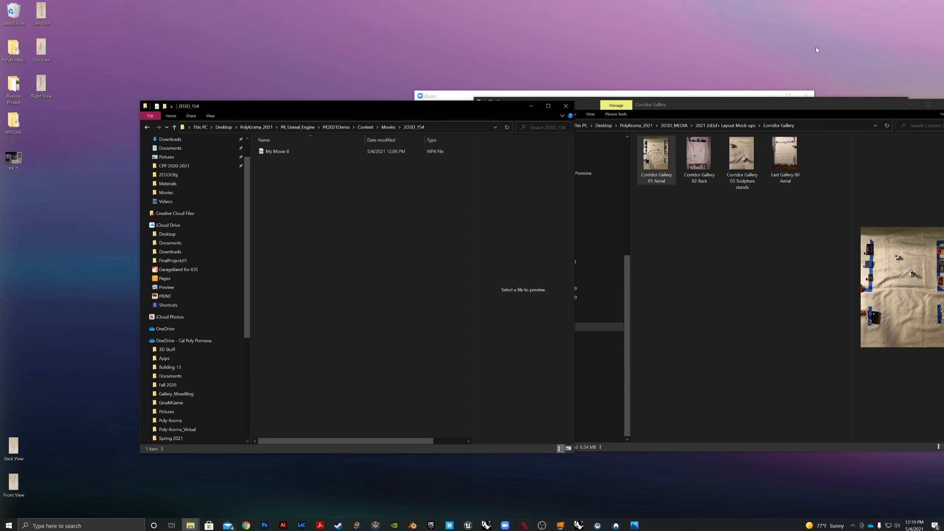
- Switch to Unreal Engine and open the Movies/2D3D_154 content folder
{"action": "left_click", "coordinate": [467, 525]}
{"action": "key", "text": "f"}
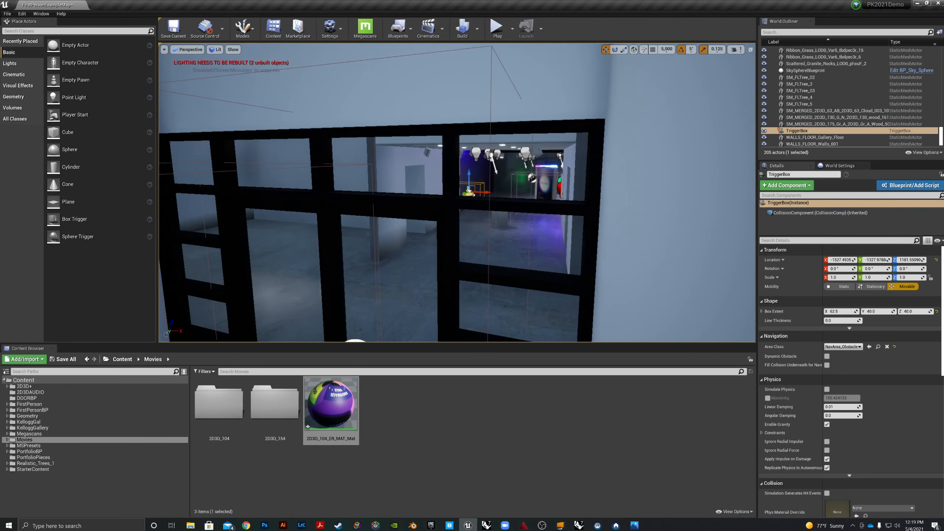
{"action": "key", "text": "w"}
{"action": "right_click_drag", "start_coordinate": [355, 268], "coordinate": [479, 271]}
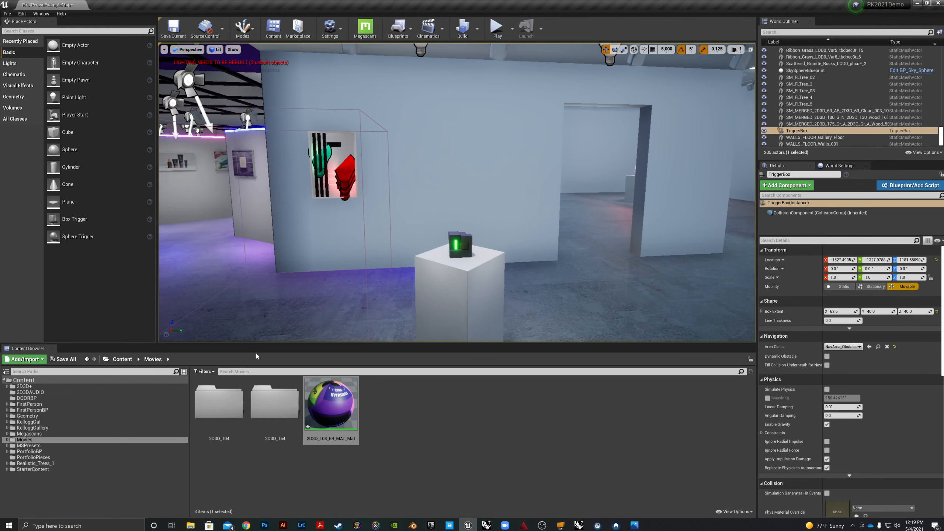
{"action": "left_click", "coordinate": [451, 425]}
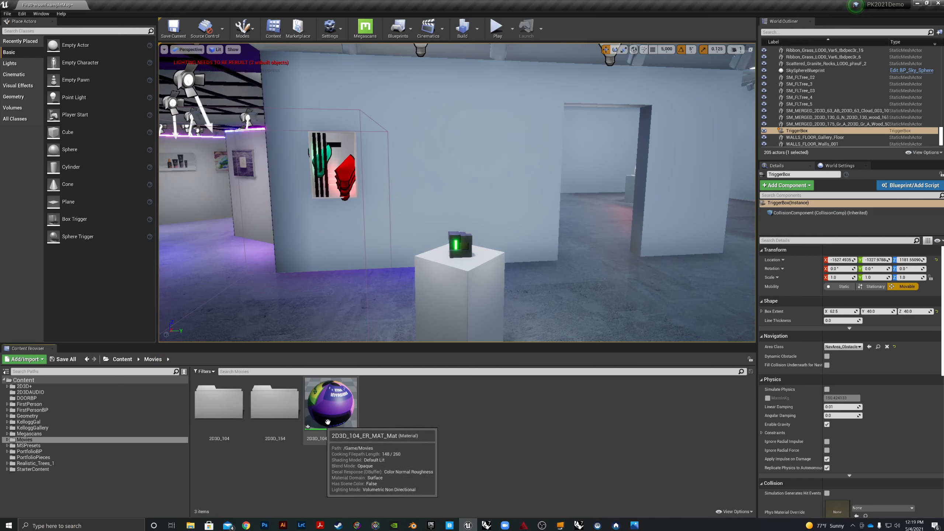
{"action": "double_click", "coordinate": [277, 405]}
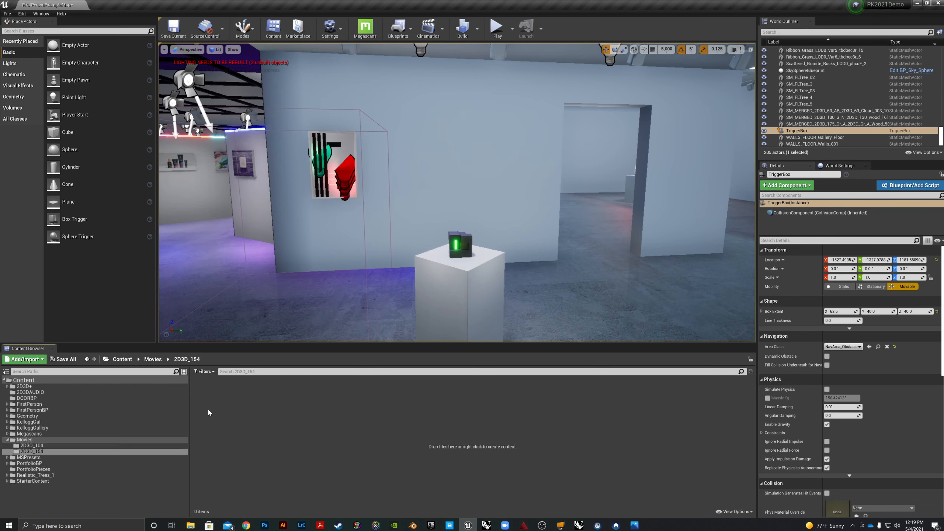
- Create a File Media Source named 2D3D_154 in the Movies/2D3D_154 folder
{"action": "right_click", "coordinate": [258, 404]}
{"action": "mouse_move", "coordinate": [273, 382]}
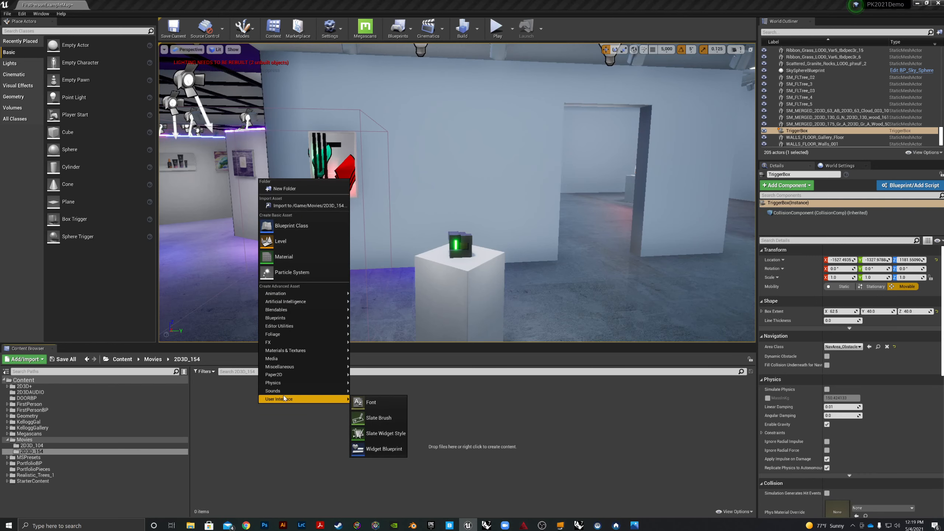
{"action": "left_click", "coordinate": [277, 442]}
{"action": "right_click", "coordinate": [247, 440]}
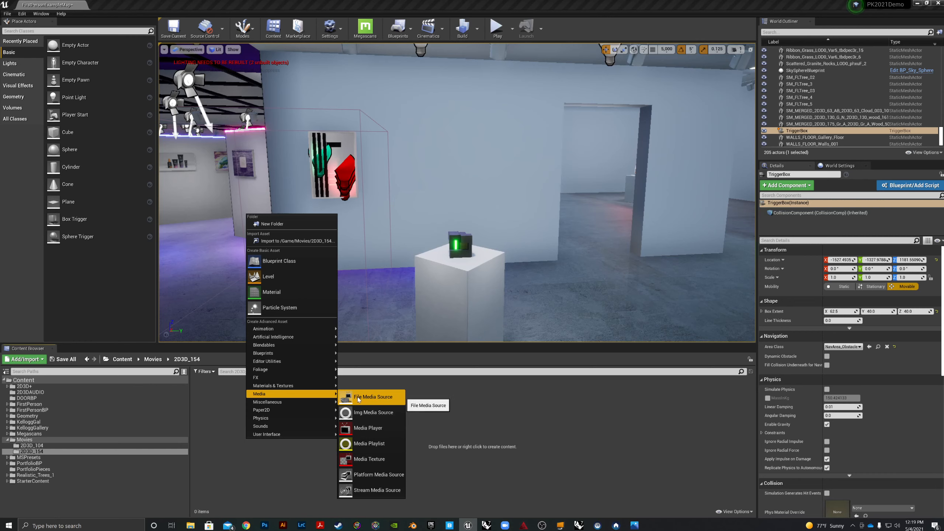
{"action": "left_click", "coordinate": [361, 389]}
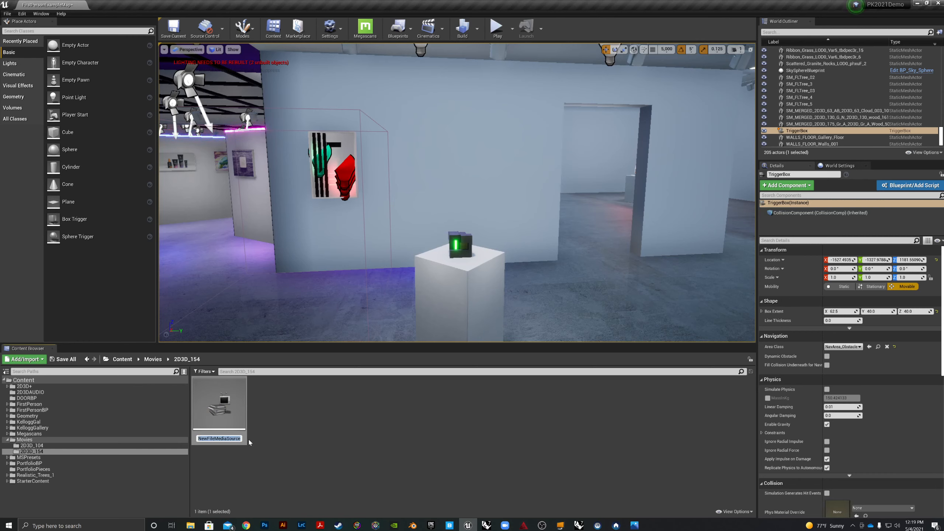
{"action": "type", "text": "2D3D_154"}
{"action": "key", "text": "Return"}
- Set the 2D3D_154 media source's file path to My Movie 8.mp4 from Movies/2D3D_154, and save the asset
{"action": "double_click", "coordinate": [219, 410]}
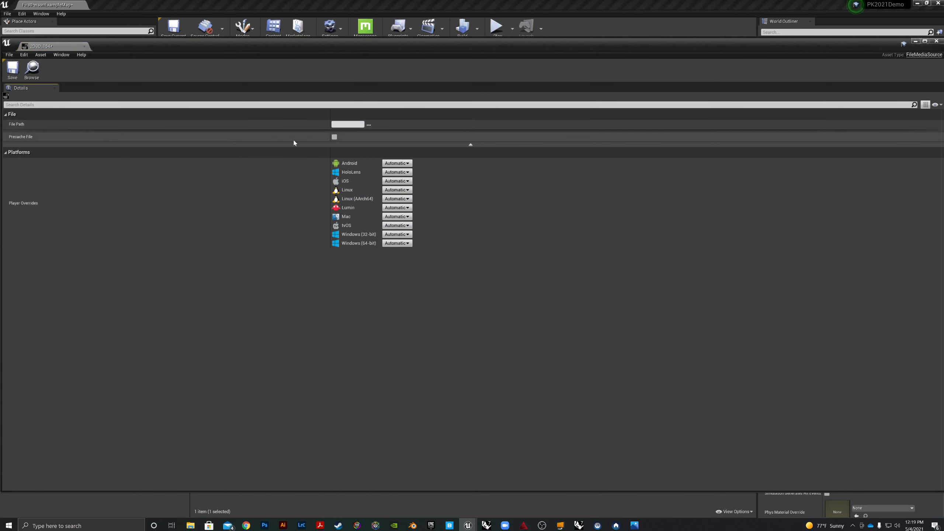
{"action": "left_click", "coordinate": [369, 125]}
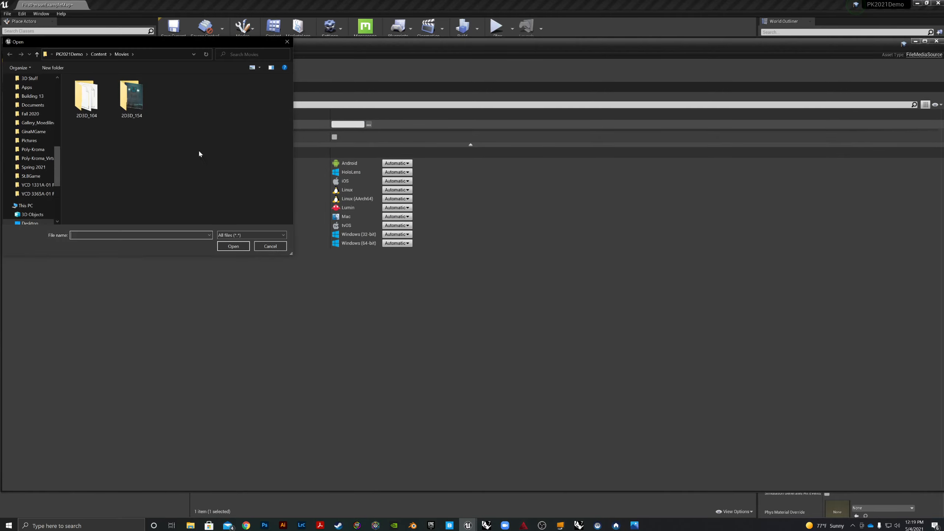
{"action": "double_click", "coordinate": [131, 98]}
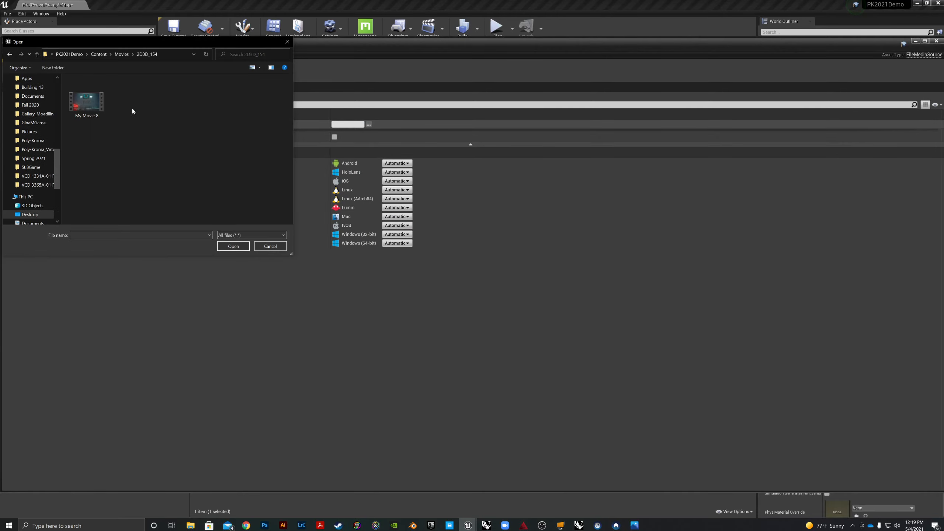
{"action": "left_click", "coordinate": [86, 99]}
{"action": "left_click", "coordinate": [233, 247]}
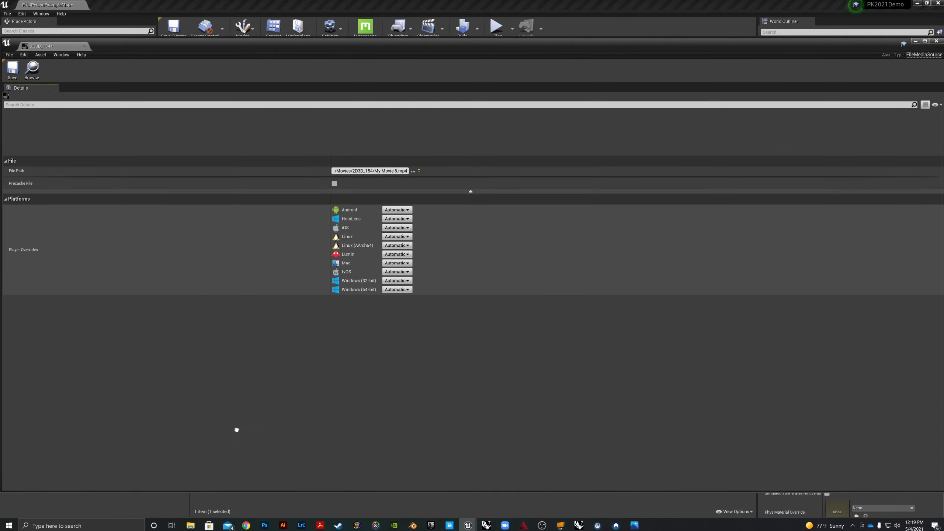
{"action": "scroll", "coordinate": [236, 331], "scroll_direction": "down", "scroll_amount": 3}
{"action": "scroll", "coordinate": [236, 311], "scroll_direction": "up", "scroll_amount": 4}
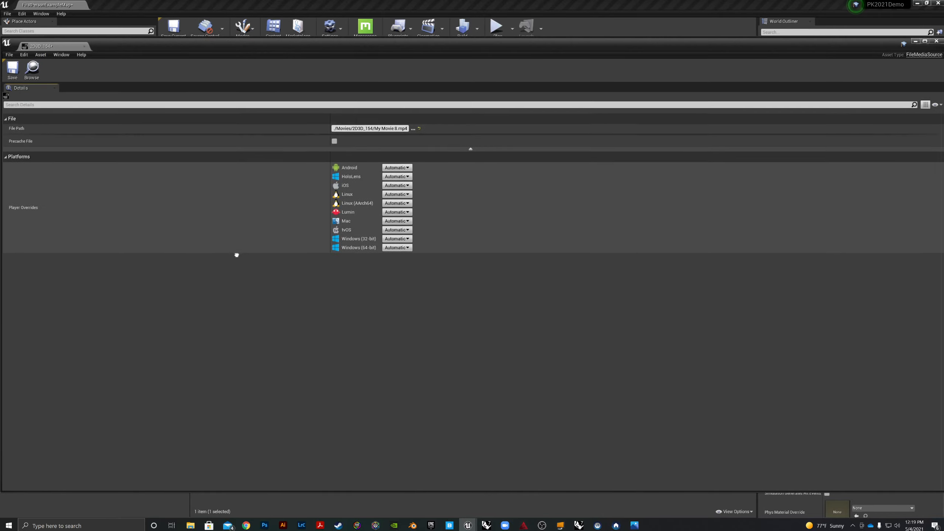
{"action": "scroll", "coordinate": [236, 268], "scroll_direction": "down", "scroll_amount": 3}
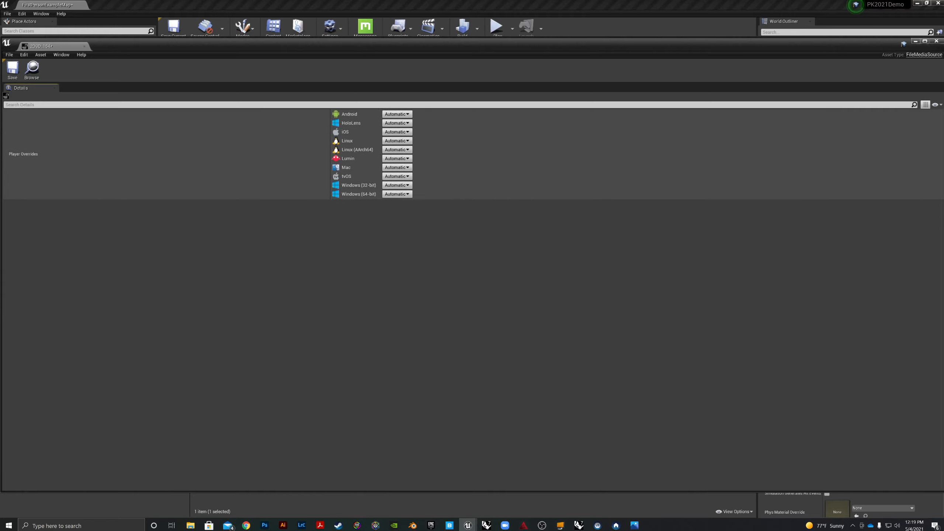
{"action": "scroll", "coordinate": [236, 326], "scroll_direction": "up", "scroll_amount": 4}
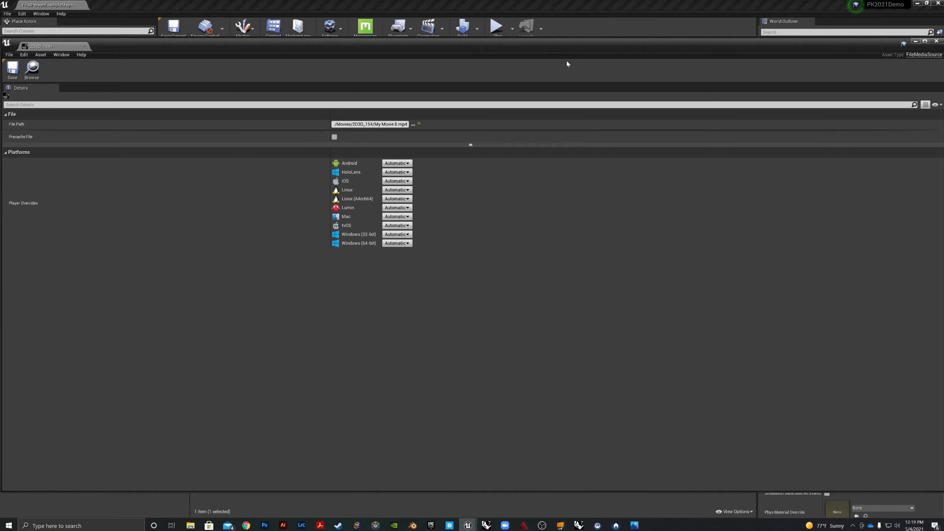
{"action": "left_click", "coordinate": [12, 69]}
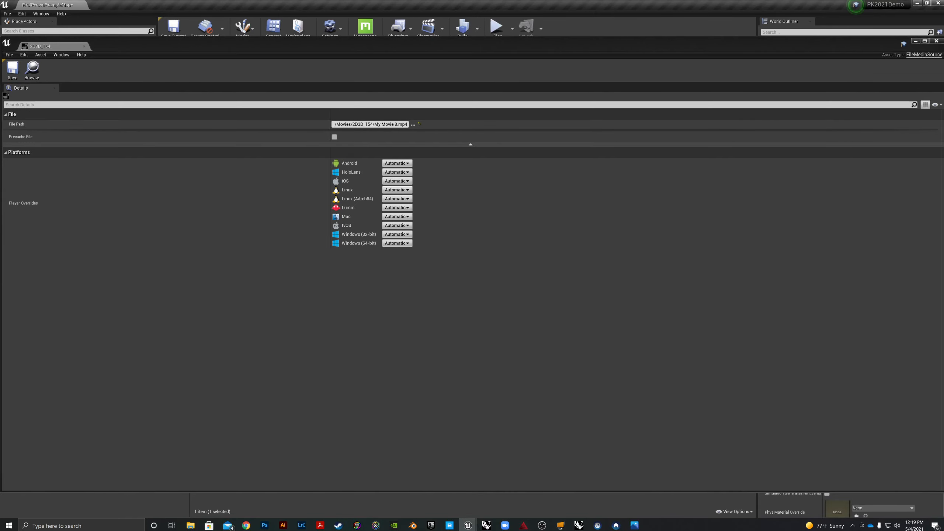
{"action": "left_click", "coordinate": [936, 42]}
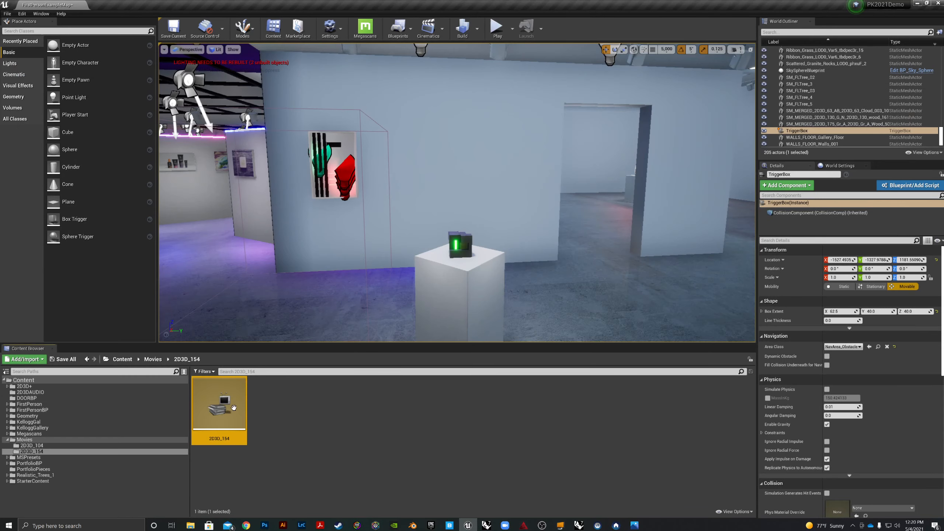
- Create a Media Player named 2D3D_154_MP with a linked video output MediaTexture asset
{"action": "right_click", "coordinate": [261, 416]}
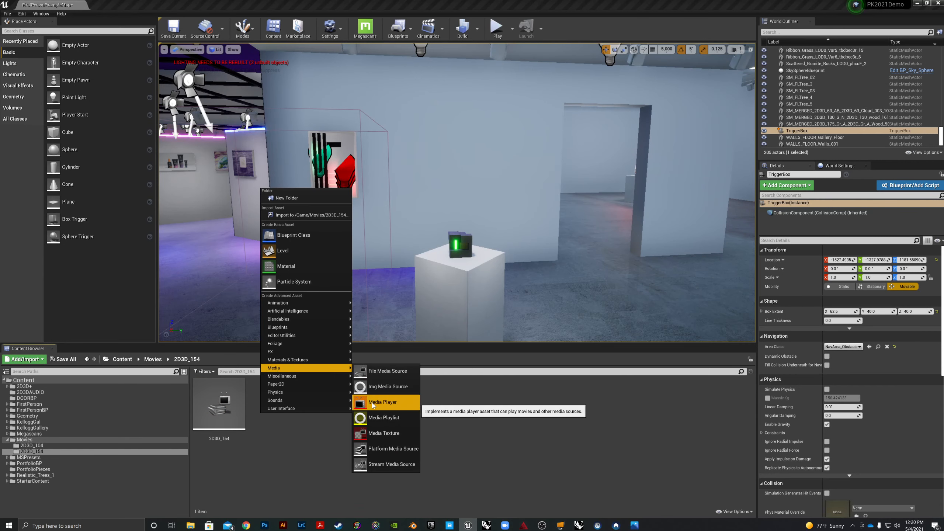
{"action": "left_click", "coordinate": [372, 402]}
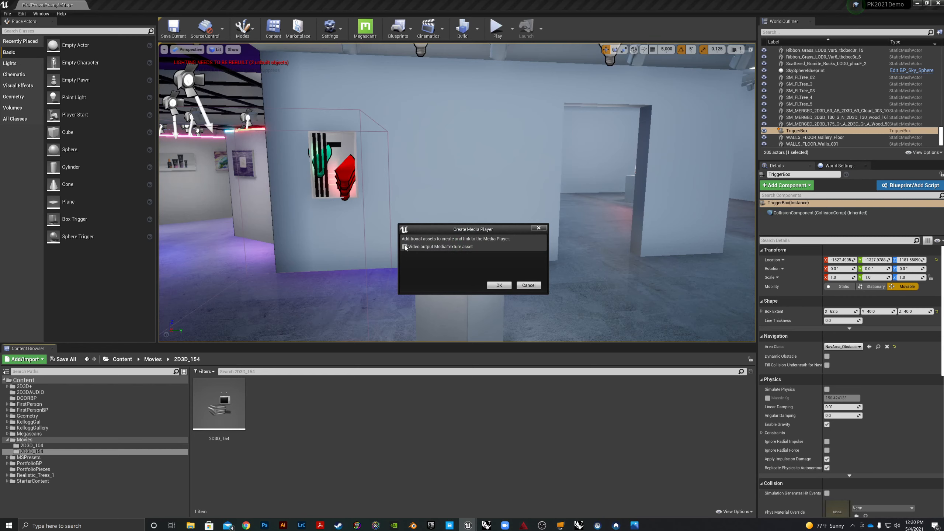
{"action": "left_click", "coordinate": [499, 285]}
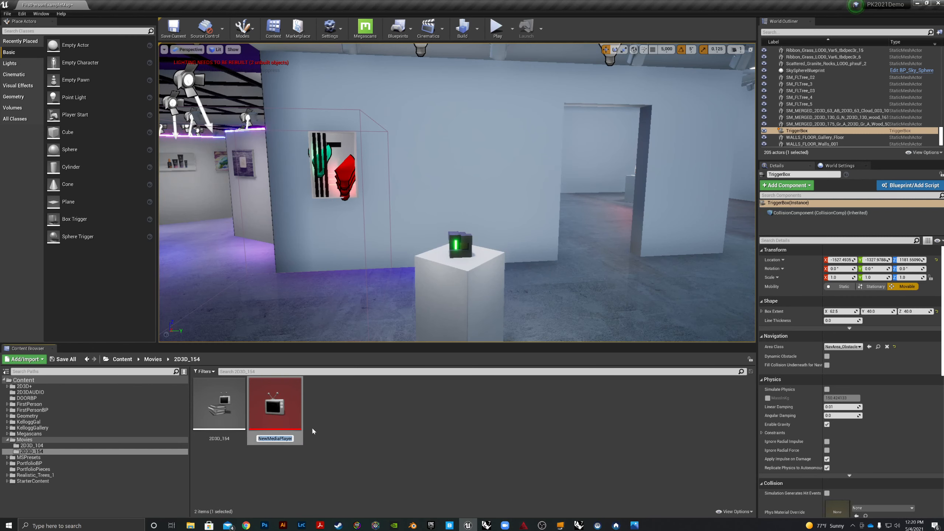
{"action": "type", "text": "2D3D_"}
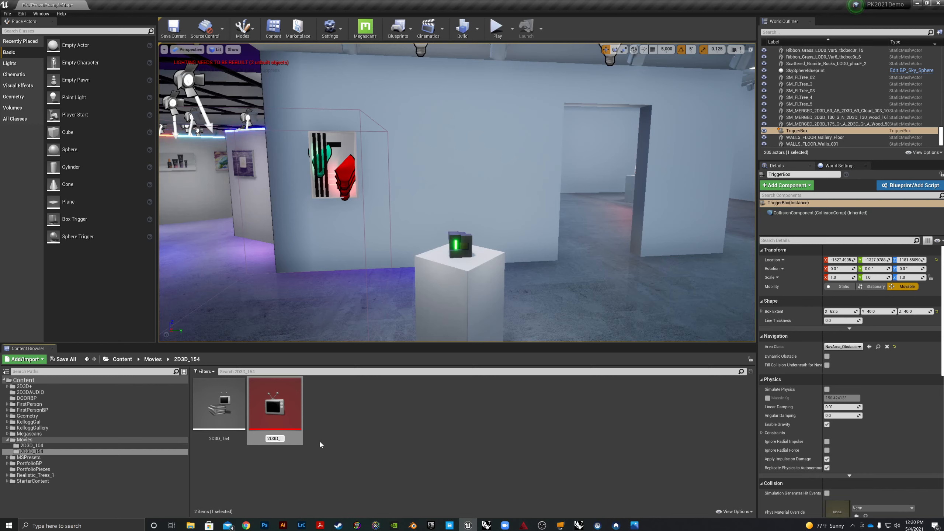
{"action": "type", "text": "154_"}
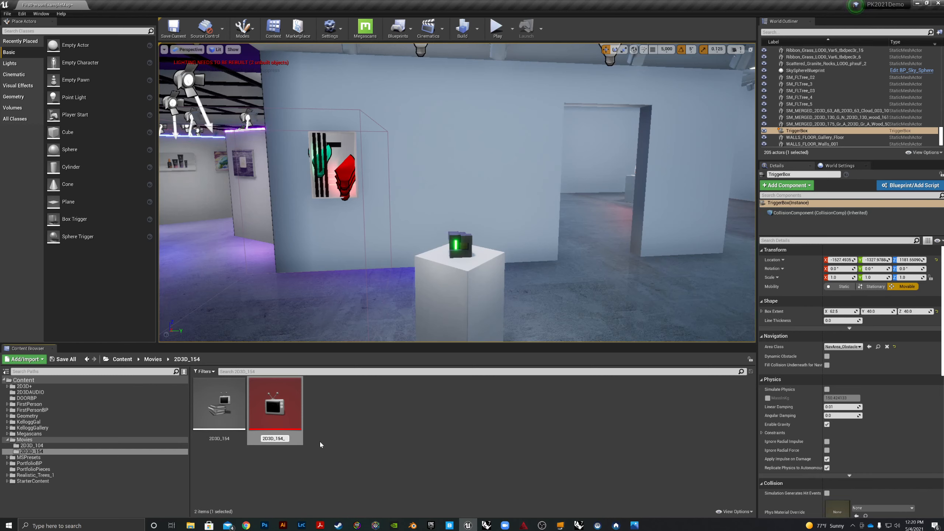
{"action": "type", "text": "MP"}
{"action": "key", "text": "Return"}
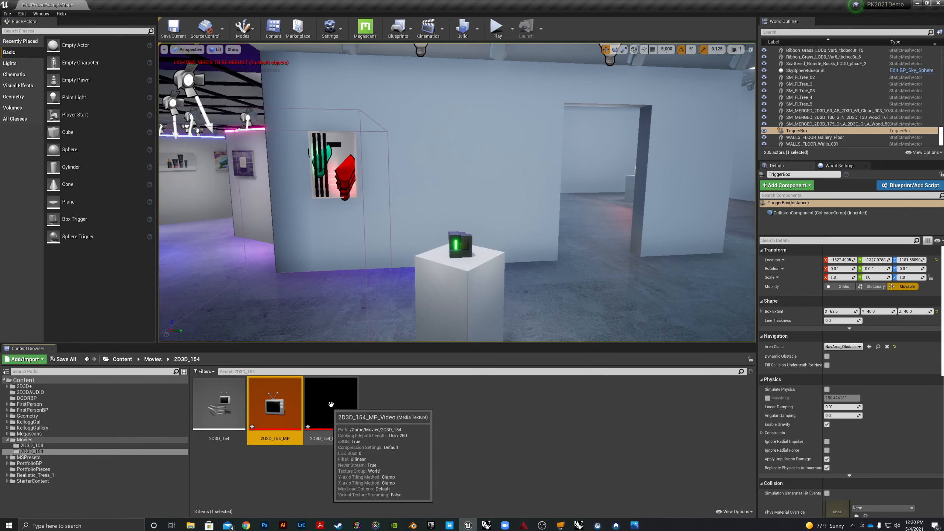
{"action": "left_click", "coordinate": [414, 443]}
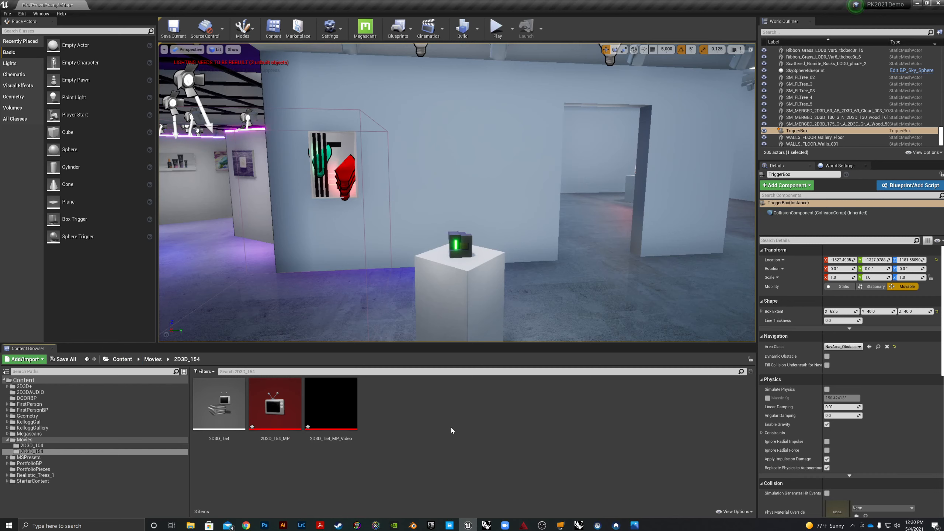
- Import the 2D3D_154_MB FBX from PolyKroma_2021's Kellogg_FBX folder into Unreal's Movies/2D3D_154 folder as a static mesh
{"action": "left_click", "coordinate": [190, 525]}
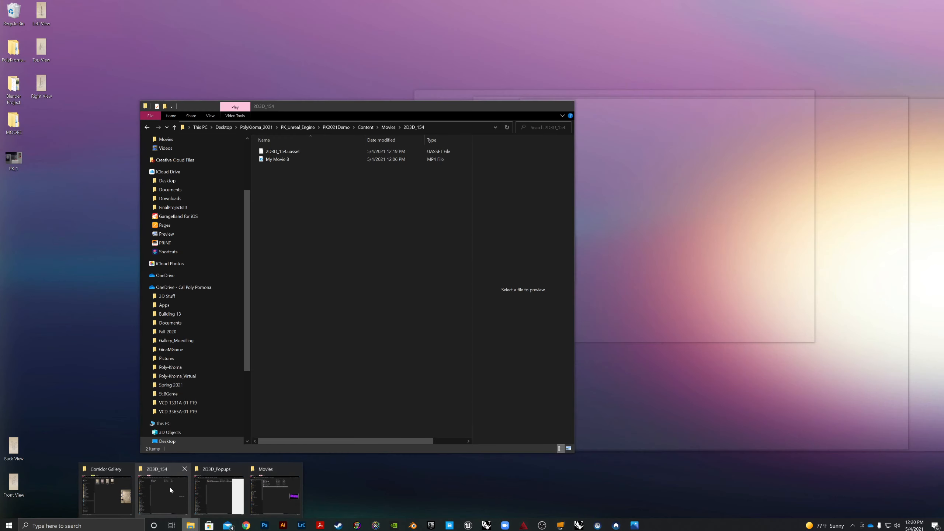
{"action": "left_click", "coordinate": [170, 489]}
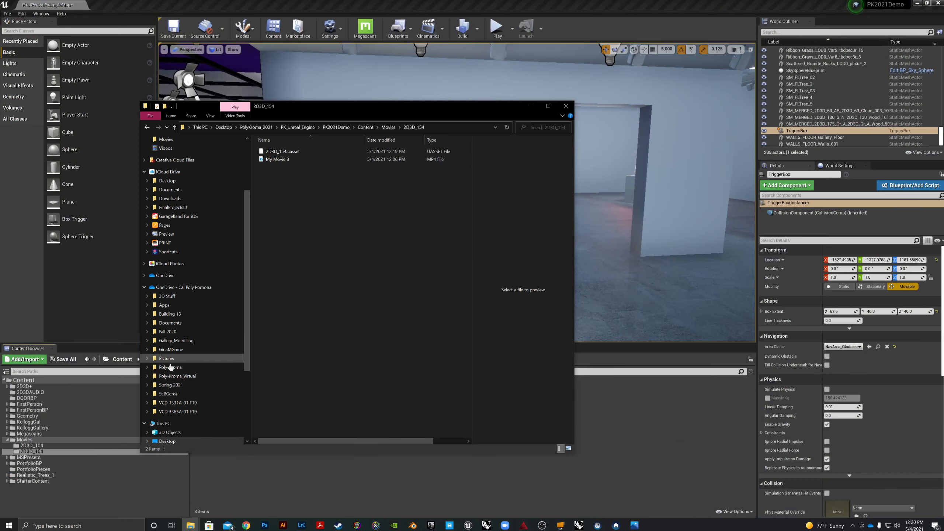
{"action": "scroll", "coordinate": [173, 424], "scroll_direction": "down", "scroll_amount": 2}
{"action": "scroll", "coordinate": [168, 381], "scroll_direction": "down", "scroll_amount": 2}
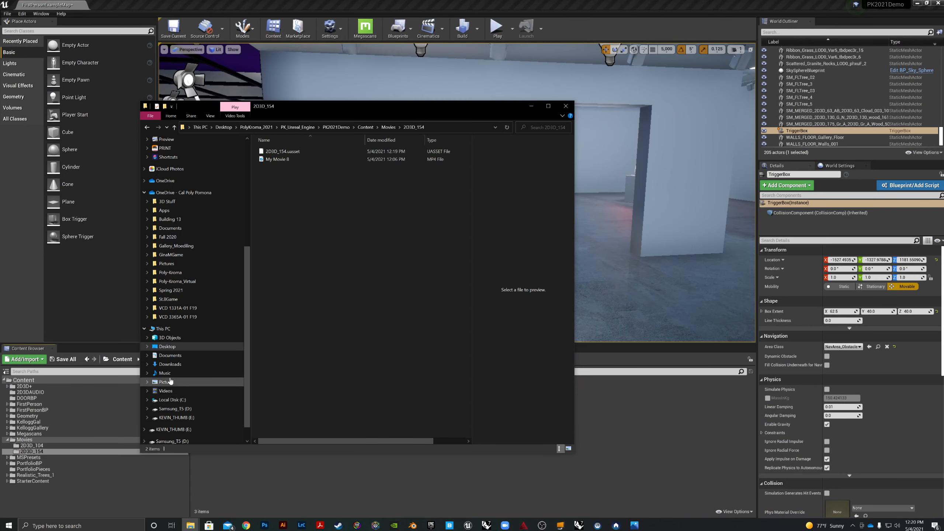
{"action": "left_click", "coordinate": [166, 347]}
{"action": "double_click", "coordinate": [362, 158]}
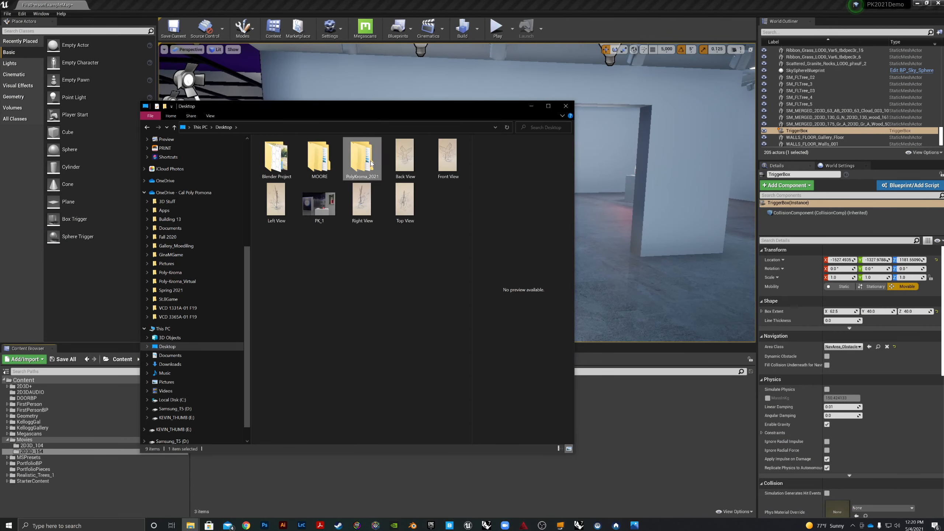
{"action": "double_click", "coordinate": [276, 167]}
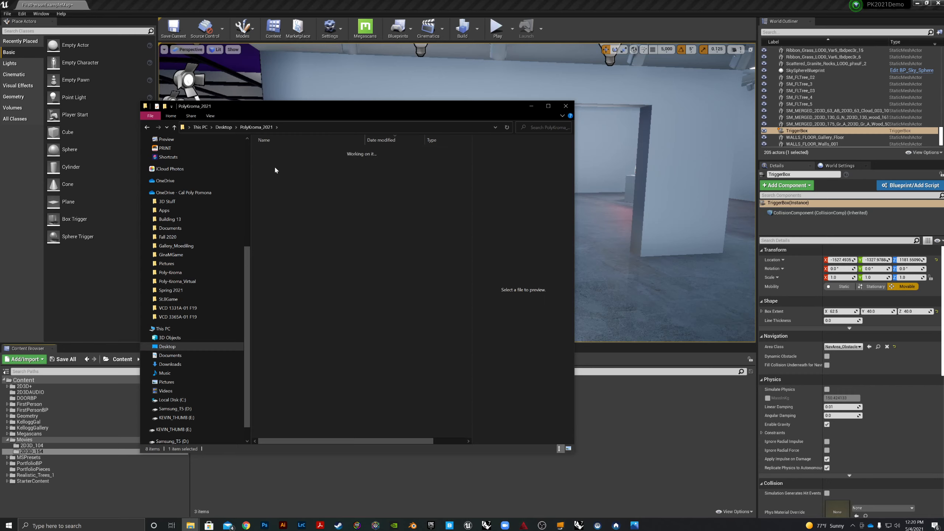
{"action": "left_click", "coordinate": [297, 153]}
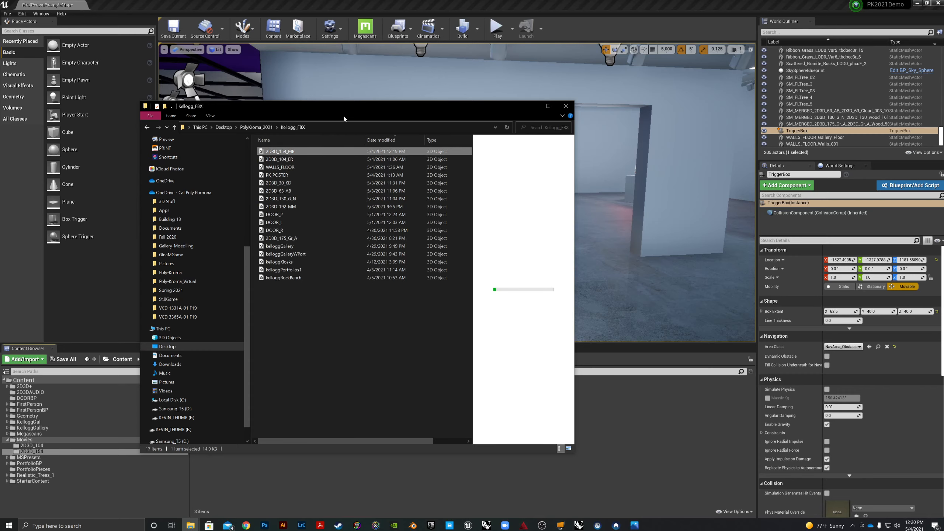
{"action": "left_click_drag", "start_coordinate": [343, 115], "coordinate": [731, 144]}
{"action": "left_click_drag", "start_coordinate": [653, 185], "coordinate": [417, 432]}
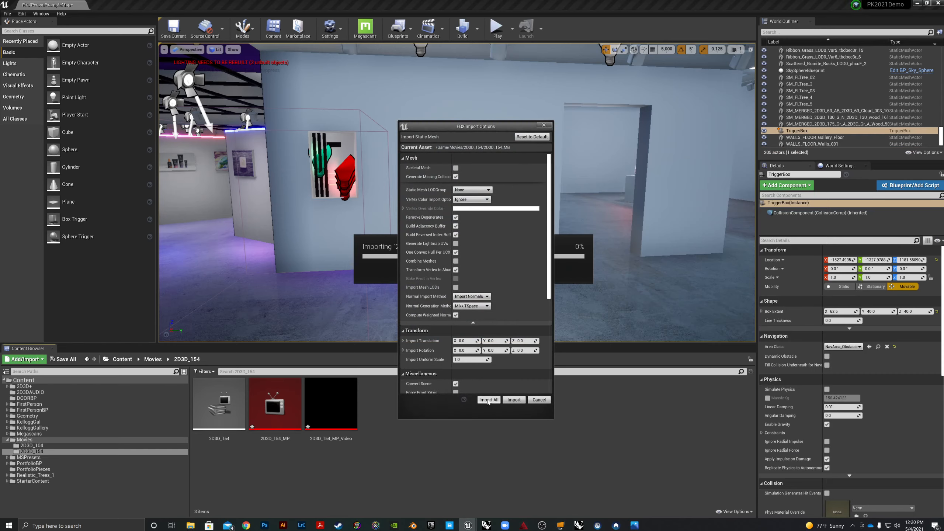
{"action": "left_click", "coordinate": [514, 399]}
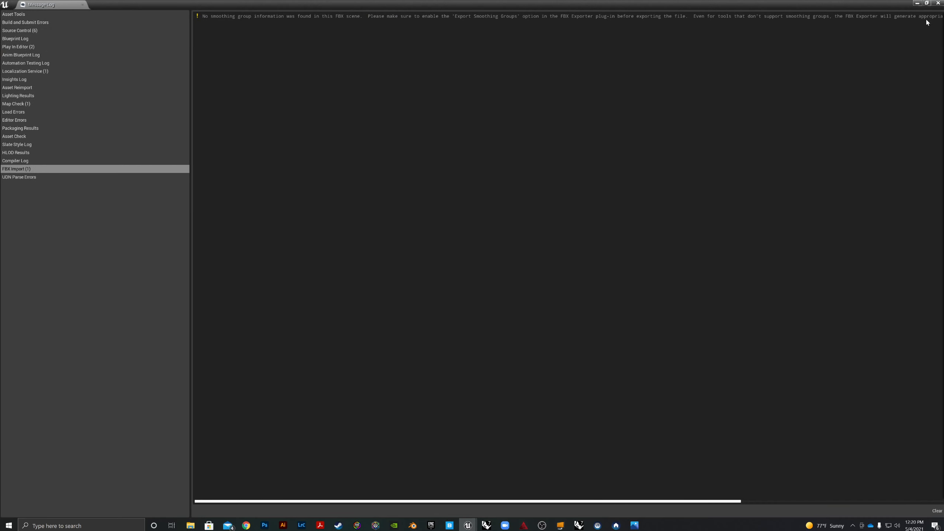
{"action": "left_click", "coordinate": [937, 3]}
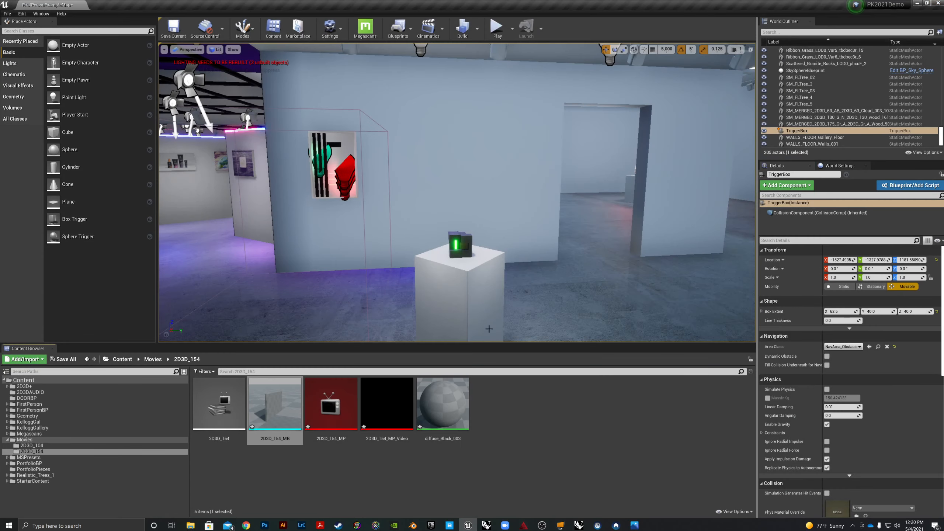
- Delete the imported 2D3D_154_MB static mesh from the Movies/2D3D_154 folder
{"action": "left_click", "coordinate": [275, 406]}
{"action": "key", "text": "Delete"}
{"action": "left_click", "coordinate": [433, 380]}
- In Blender, select both the red monitor screen and its black frame and export them as FBX, overwriting 2D3D_154_MB.fbx in Kellogg_FBX
{"action": "left_click", "coordinate": [413, 525]}
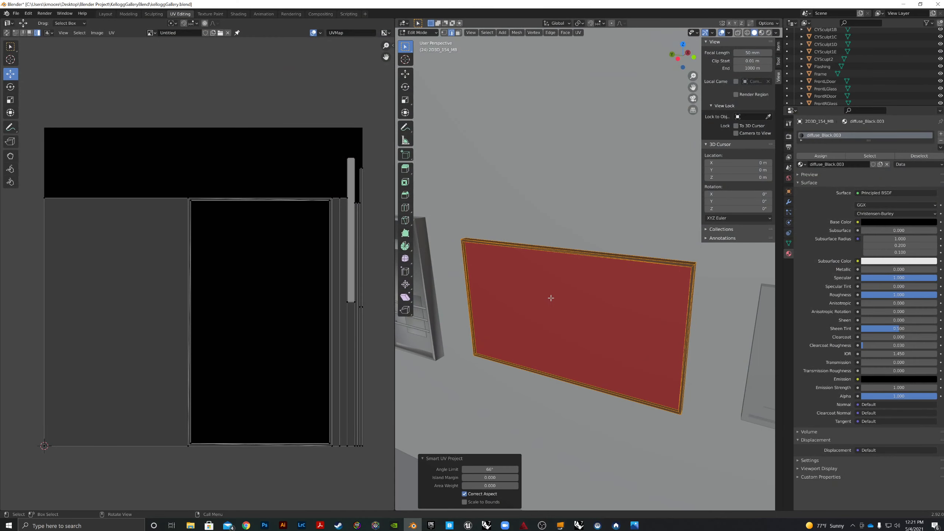
{"action": "key", "text": "Tab"}
{"action": "left_click", "coordinate": [567, 275]}
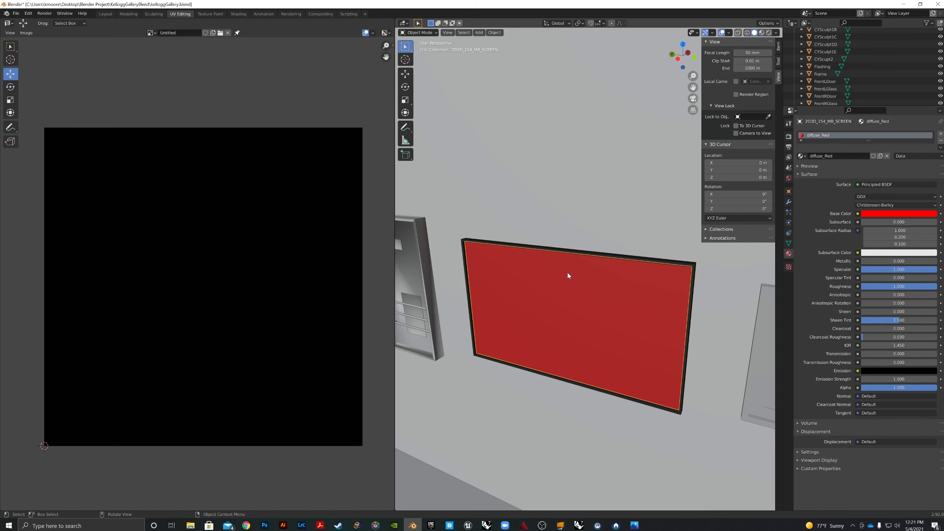
{"action": "left_click", "coordinate": [580, 254]}
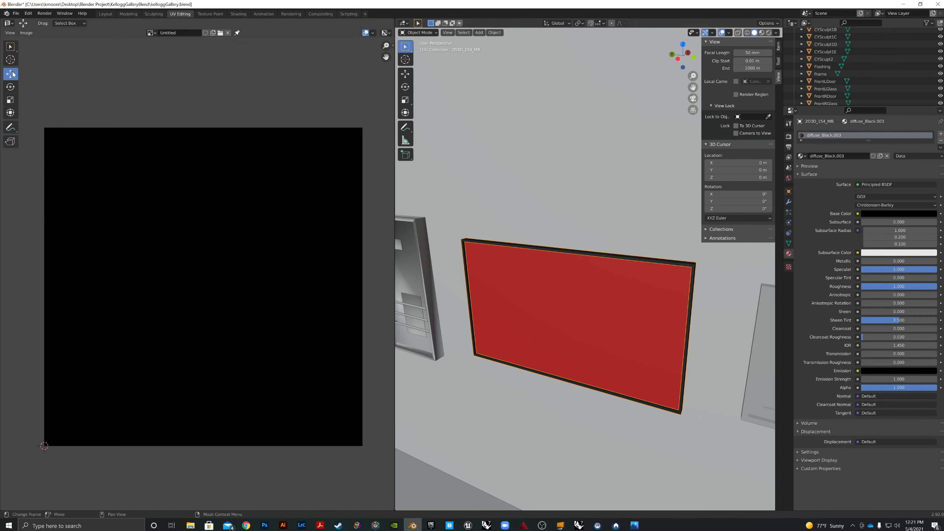
{"action": "left_click", "coordinate": [16, 13]}
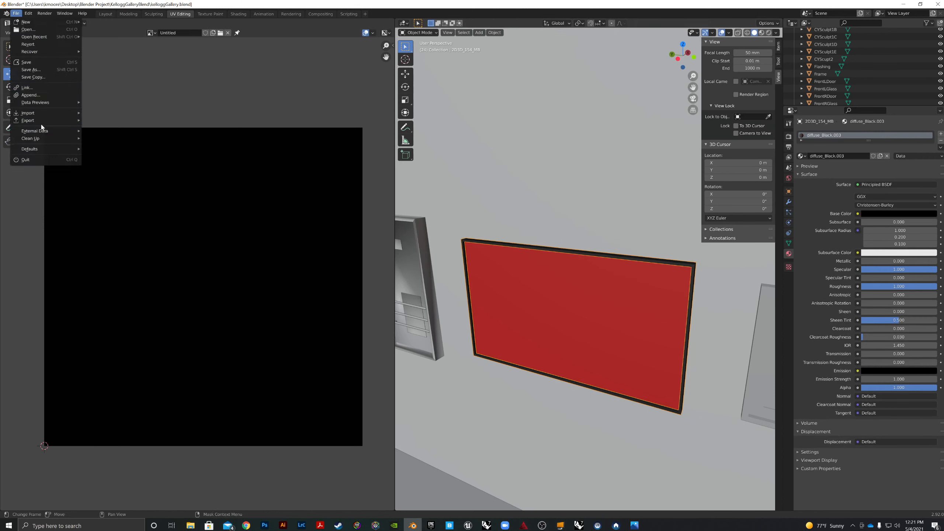
{"action": "mouse_move", "coordinate": [42, 119]}
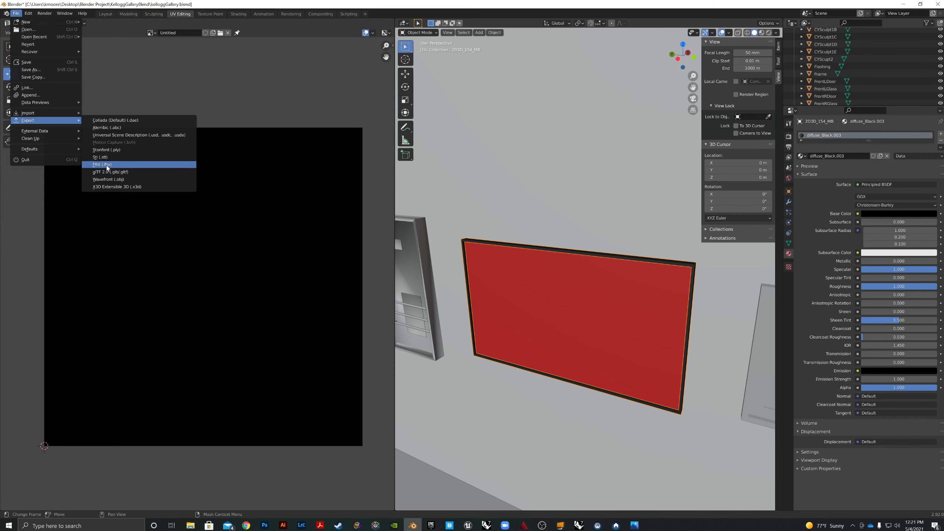
{"action": "left_click", "coordinate": [103, 165]}
{"action": "left_click", "coordinate": [392, 214]}
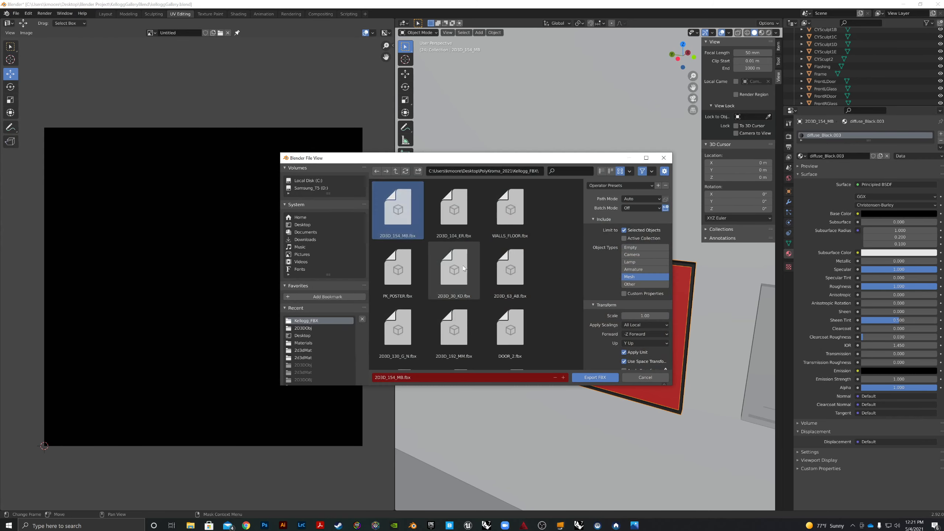
{"action": "left_click", "coordinate": [595, 377]}
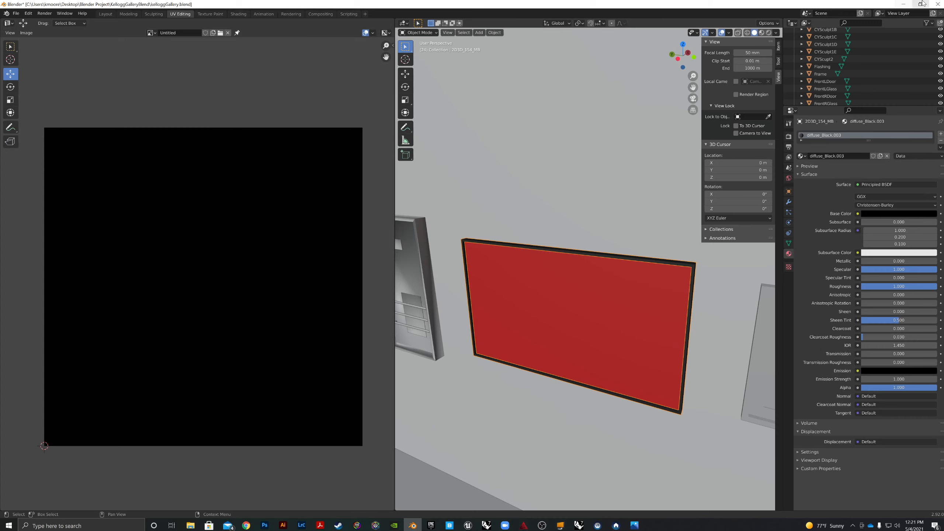
{"action": "left_click", "coordinate": [904, 4]}
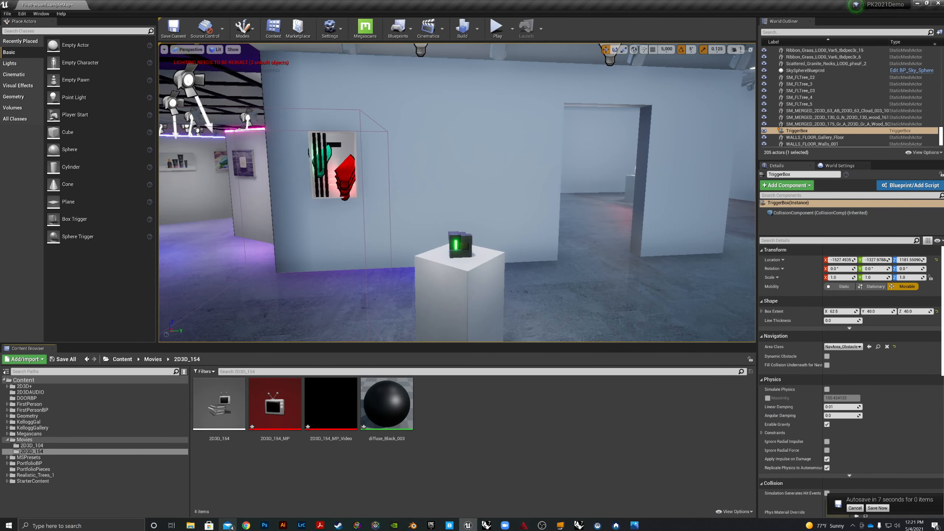
- Import the re-exported 2D3D_154_MB FBX from Kellogg_FBX into Unreal's Movies/2D3D_154 folder as separate frame and screen meshes
{"action": "mouse_move", "coordinate": [191, 525]}
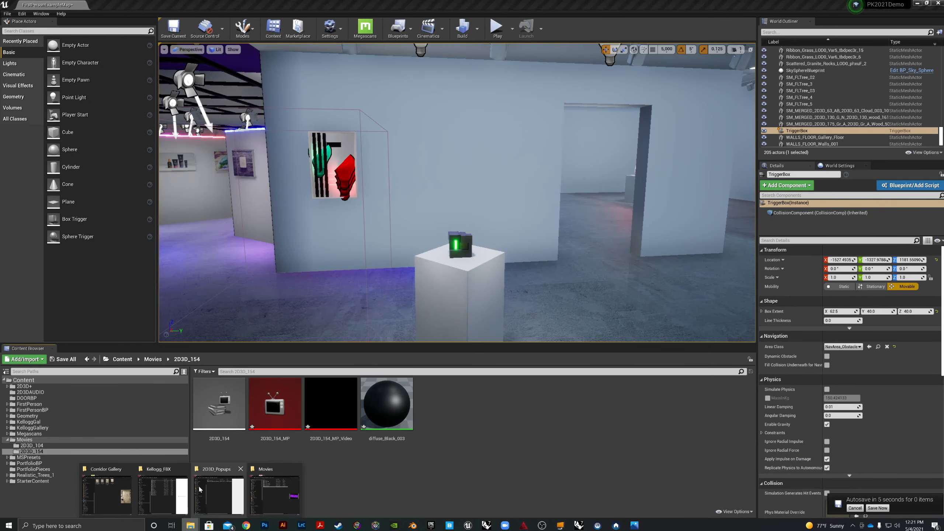
{"action": "left_click", "coordinate": [149, 490]}
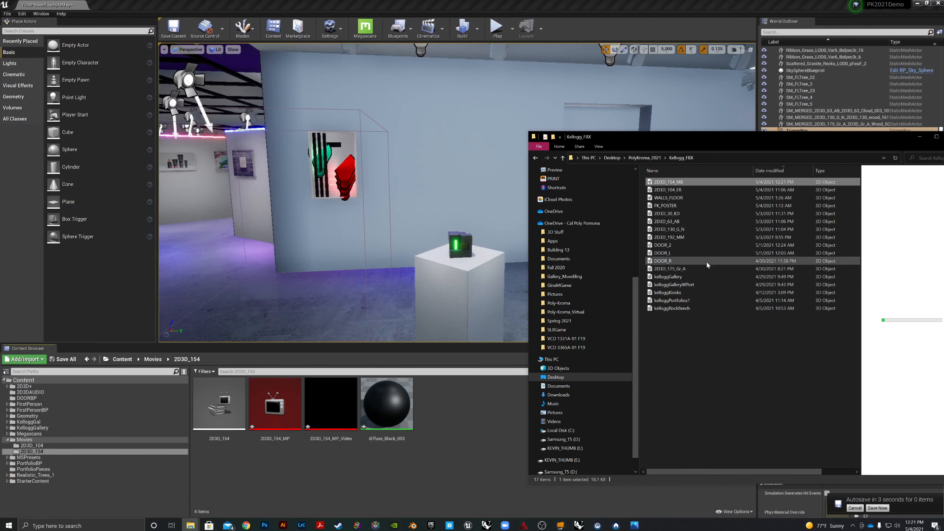
{"action": "left_click_drag", "start_coordinate": [473, 409], "coordinate": [461, 424]}
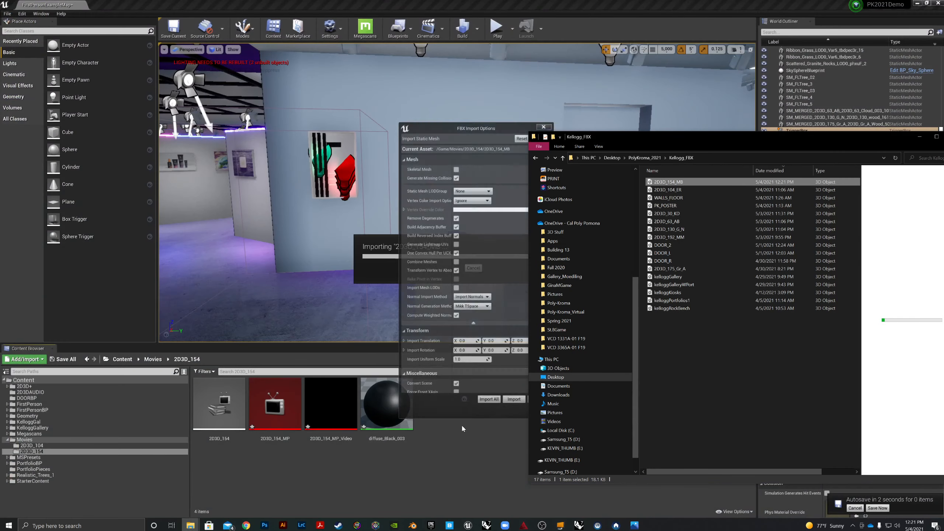
{"action": "left_click", "coordinate": [496, 400]}
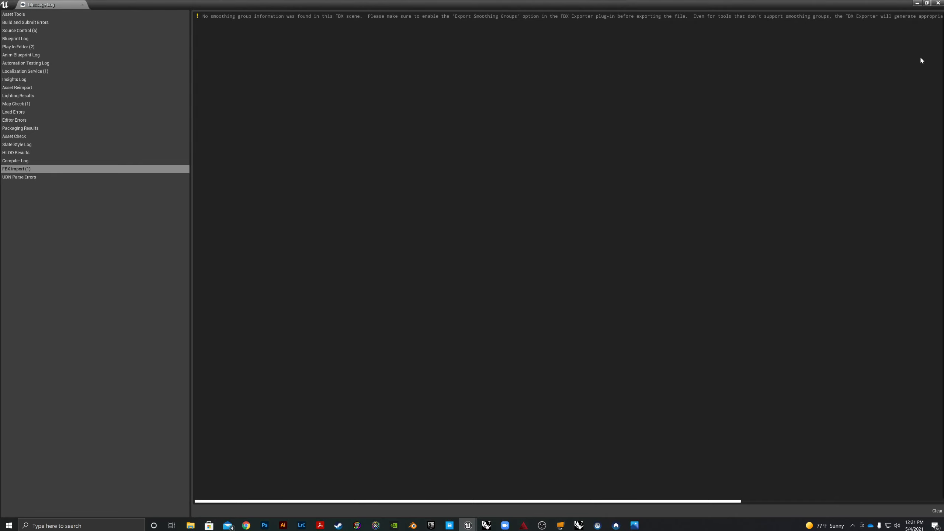
{"action": "left_click", "coordinate": [941, 4]}
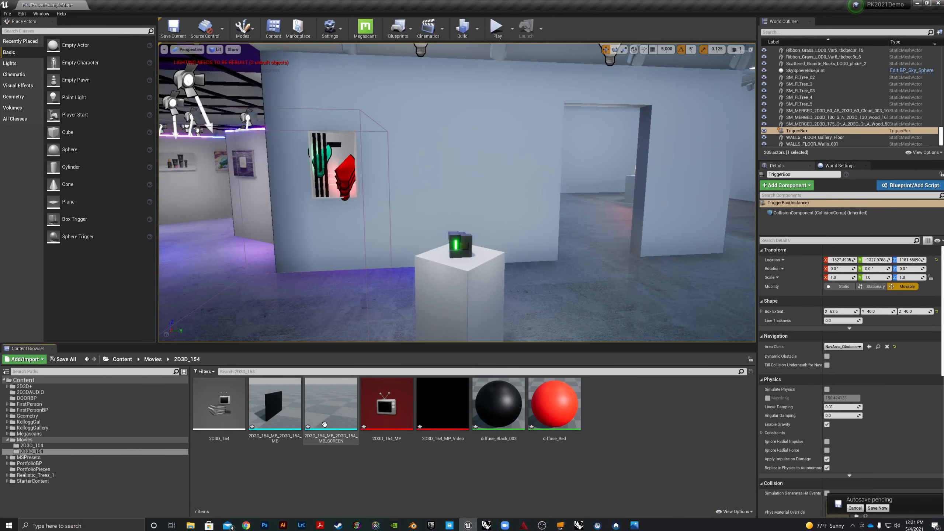
- Place the 2D3D_154_MB frame and screen meshes together in the gallery level
{"action": "left_click", "coordinate": [279, 410]}
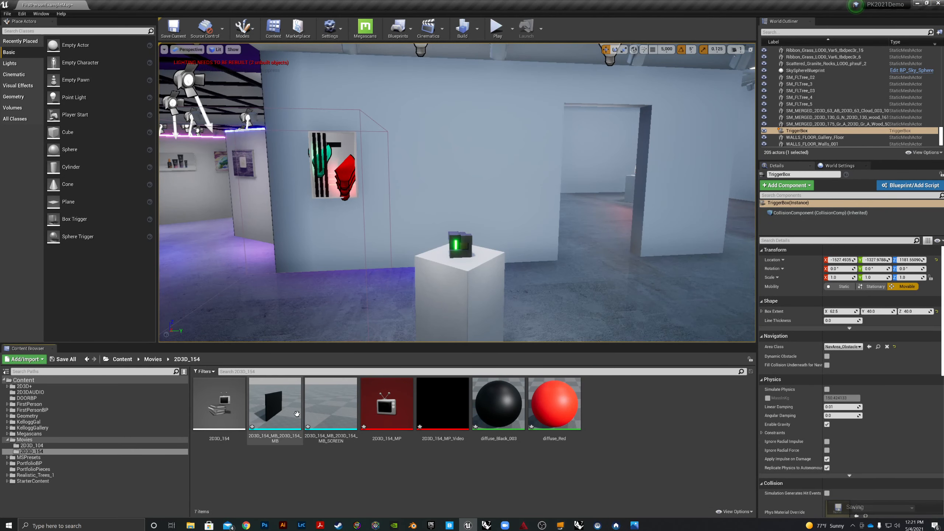
{"action": "left_click", "coordinate": [331, 410], "text": "ctrl"}
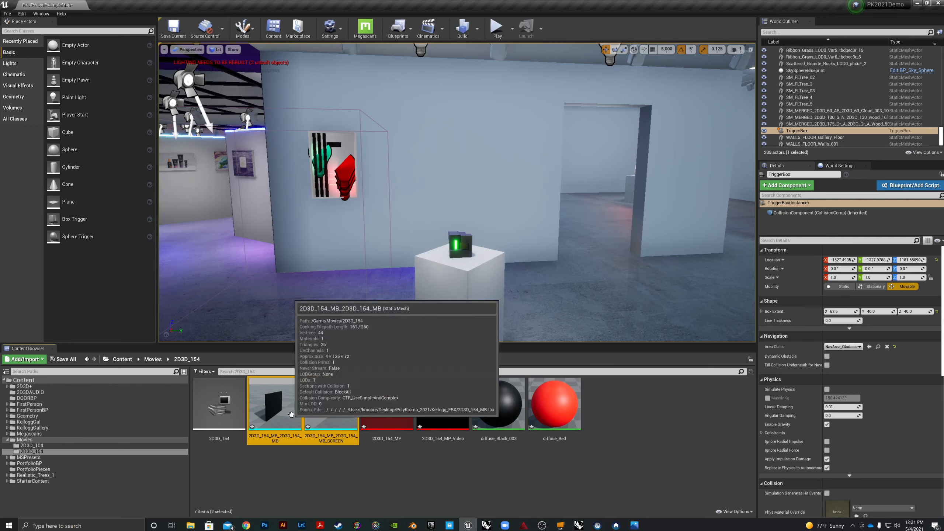
{"action": "left_click_drag", "start_coordinate": [331, 410], "coordinate": [375, 301]}
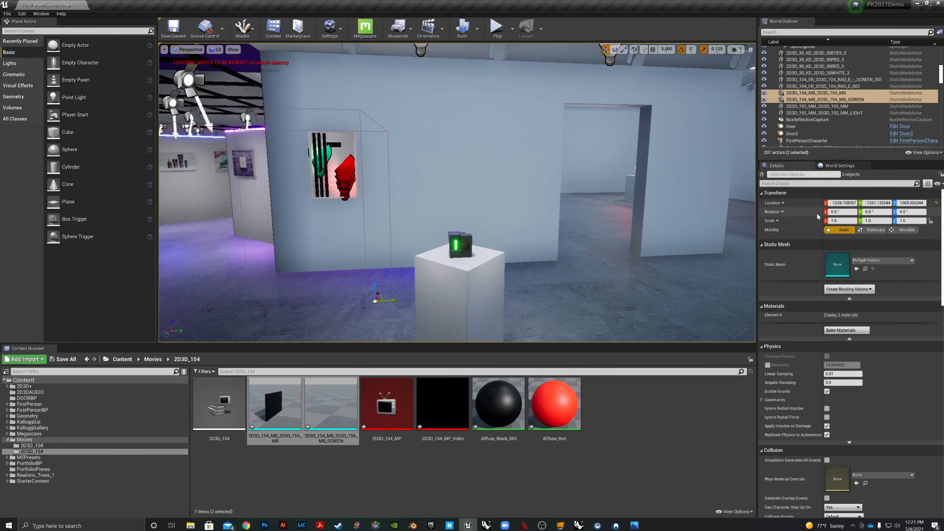
- Find both placed monitor actors by searching the level for 154, and set their location to X -1605, Y 50, Z 1069
{"action": "left_click", "coordinate": [469, 301]}
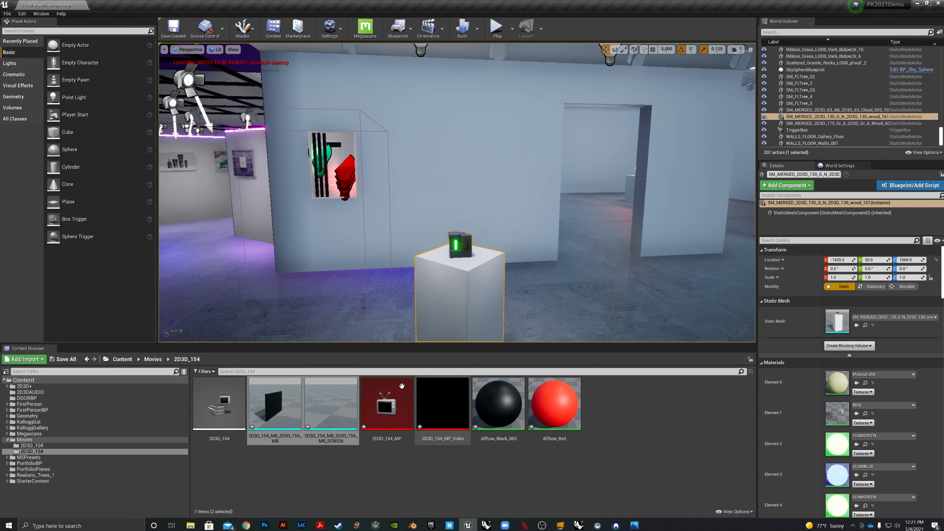
{"action": "left_click", "coordinate": [321, 410]}
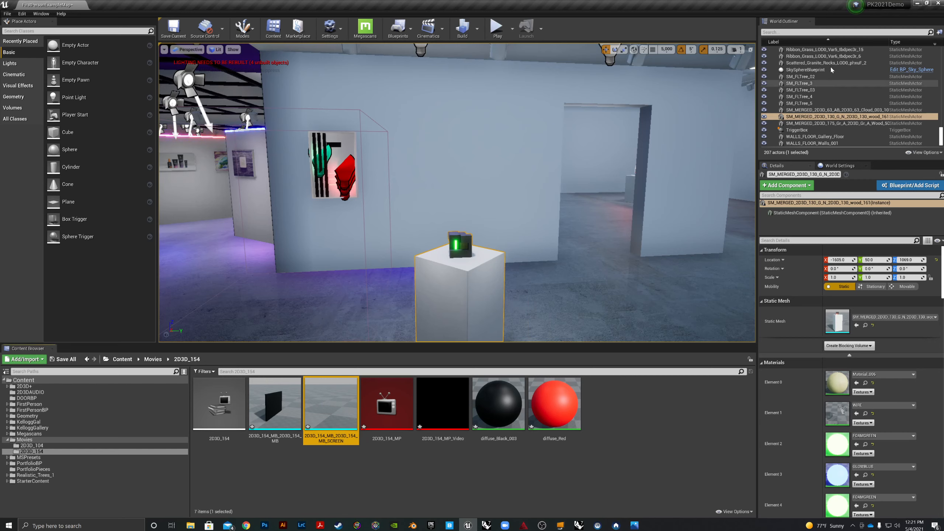
{"action": "left_click", "coordinate": [805, 33]}
{"action": "type", "text": "154"}
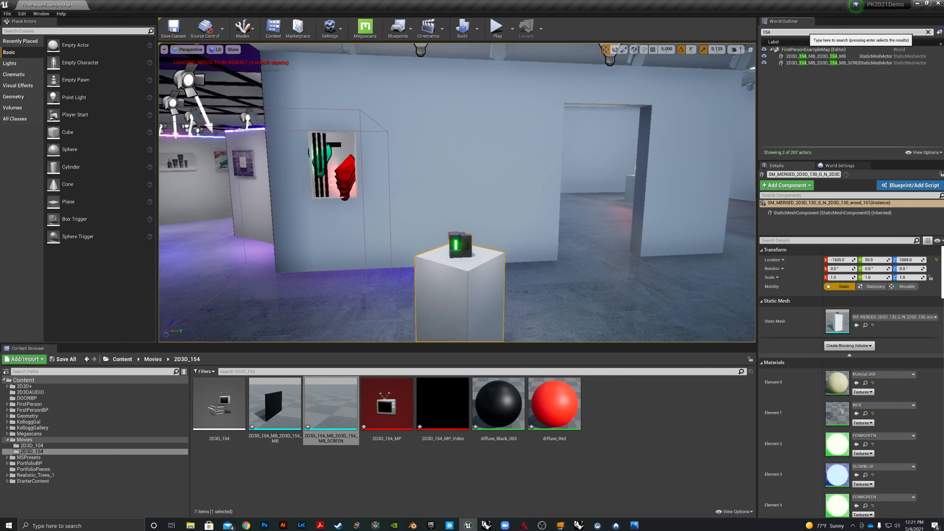
{"action": "key", "text": "Return"}
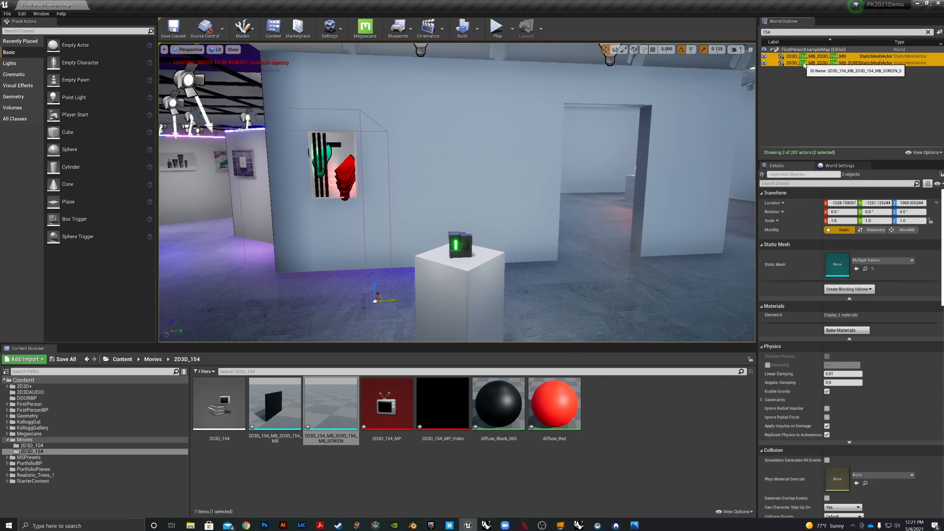
{"action": "left_click", "coordinate": [842, 203]}
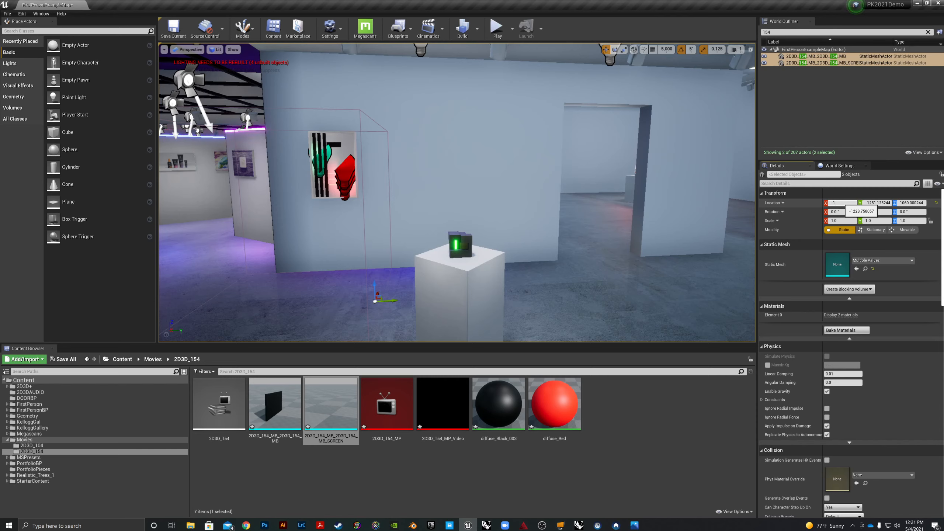
{"action": "key", "text": "Tab"}
{"action": "type", "text": "50"}
{"action": "key", "text": "Tab"}
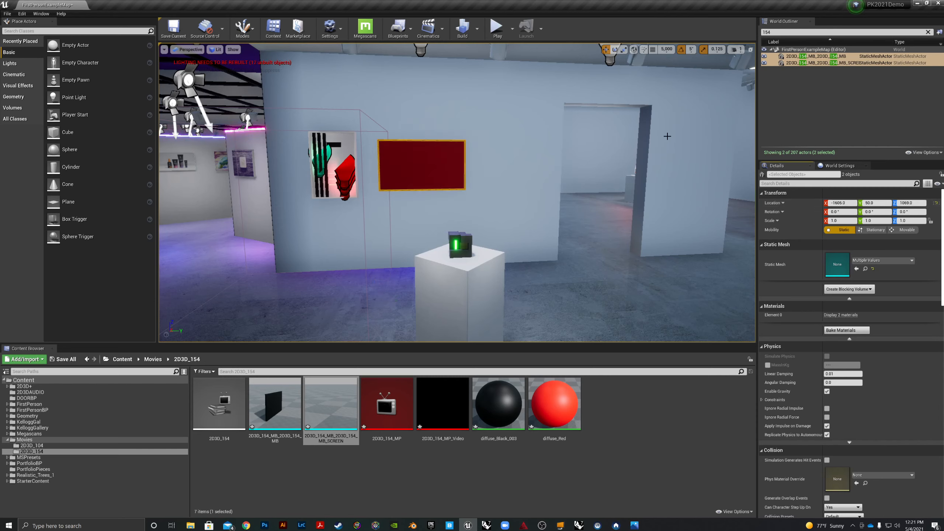
- Apply the 2D3D_154_MP_Video media texture to the wall monitor's red screen as a new material
{"action": "left_click", "coordinate": [467, 471]}
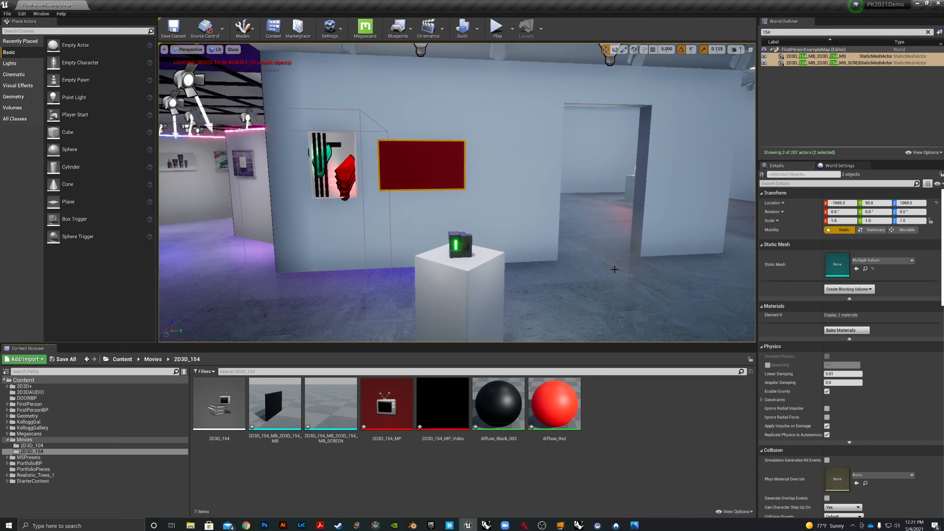
{"action": "right_click_drag", "start_coordinate": [615, 269], "coordinate": [593, 257]}
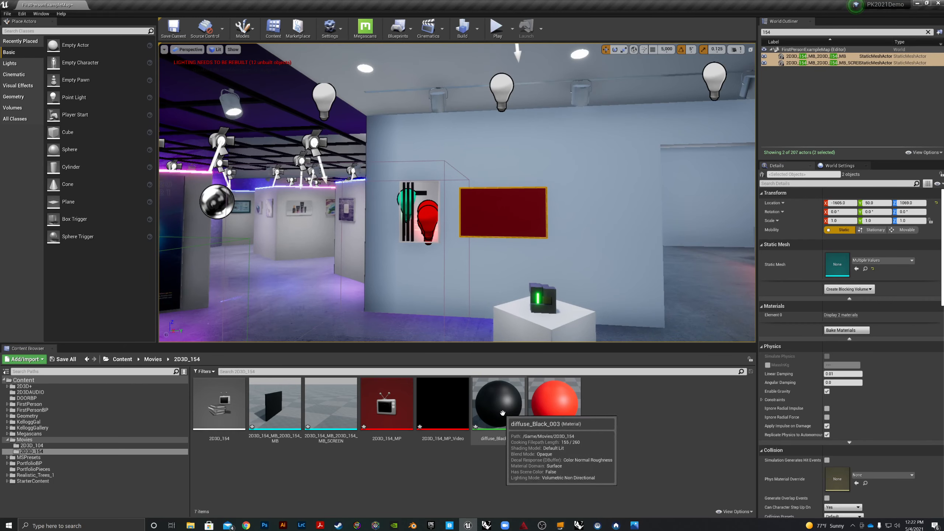
{"action": "key", "text": "f"}
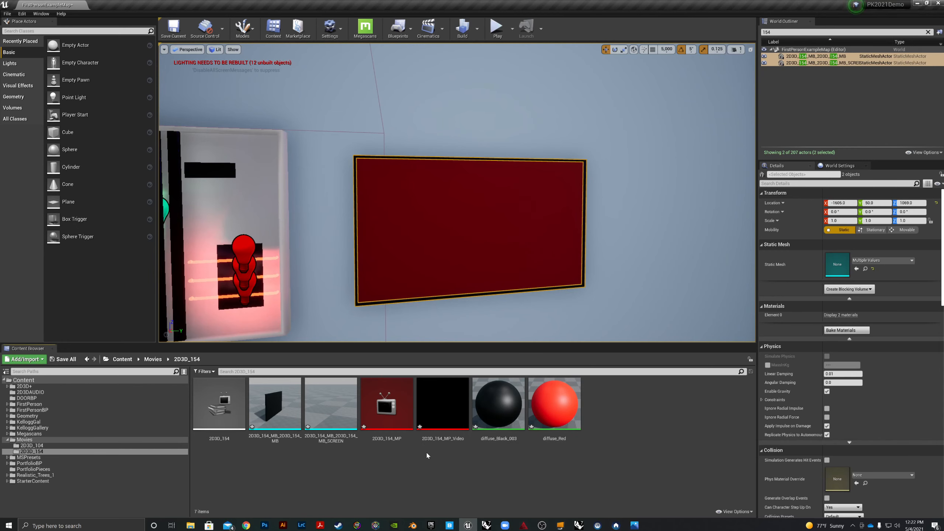
{"action": "left_click", "coordinate": [446, 411]}
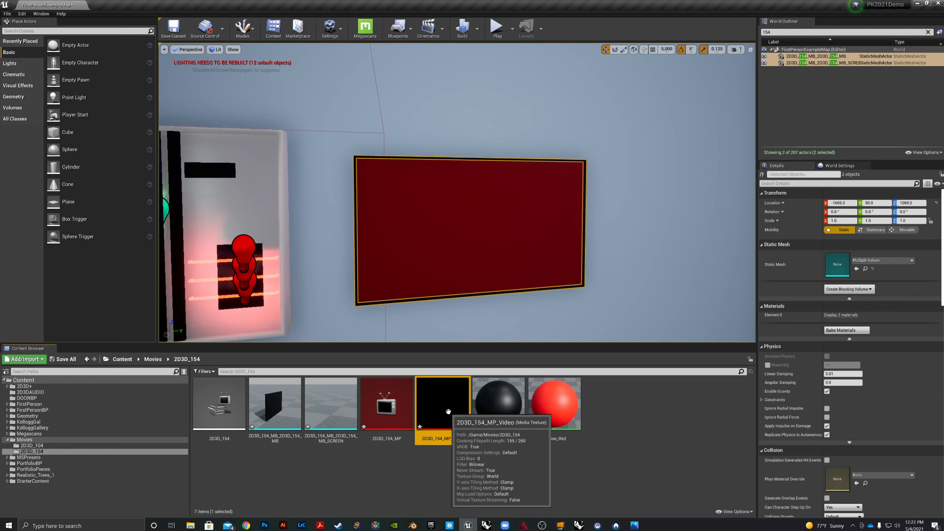
{"action": "left_click_drag", "start_coordinate": [450, 412], "coordinate": [463, 243]}
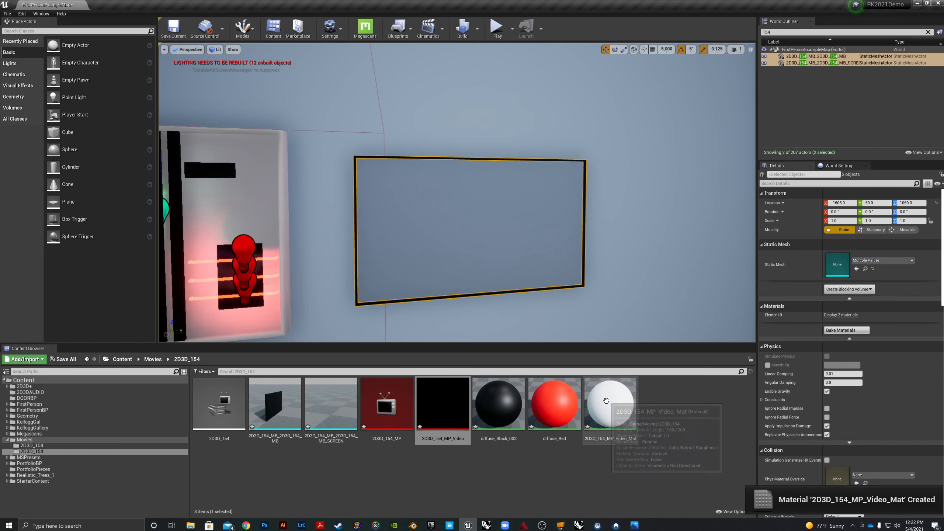
- Inspect the 2D3D_154_MP_Video_Mat material's Texture Sample node and its linked media texture, and close the material editor
{"action": "double_click", "coordinate": [618, 402]}
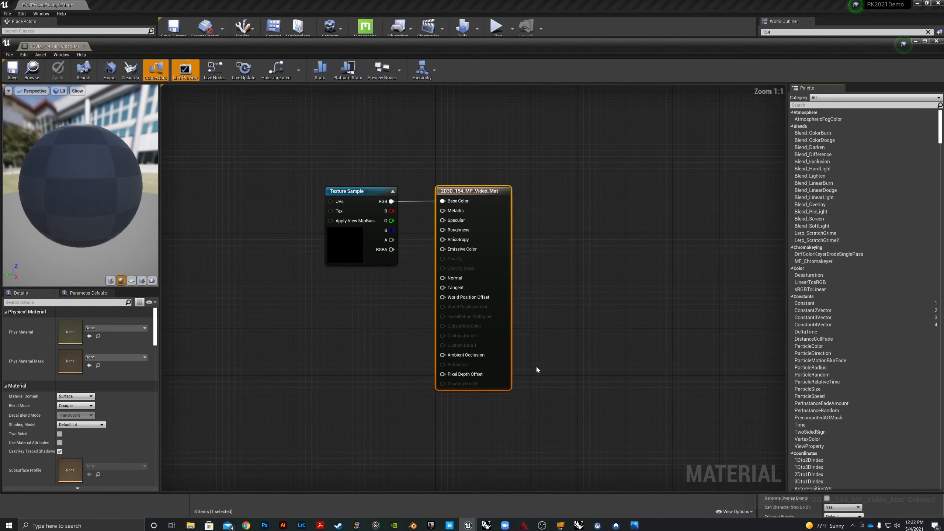
{"action": "left_click", "coordinate": [353, 253]}
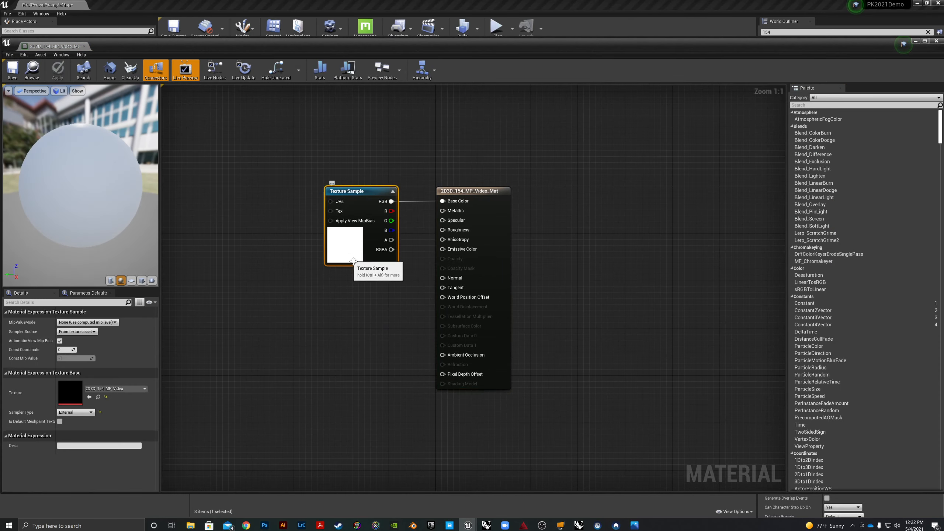
{"action": "double_click", "coordinate": [67, 396]}
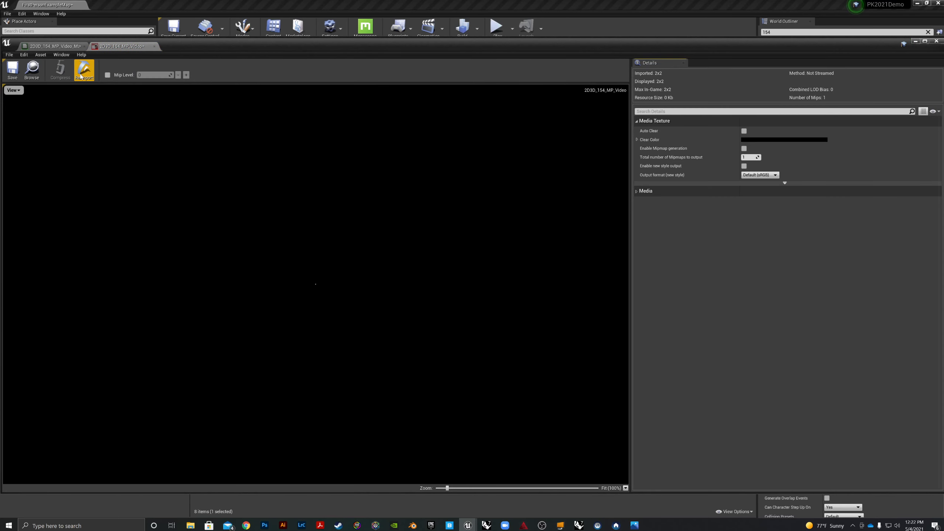
{"action": "left_click", "coordinate": [153, 46]}
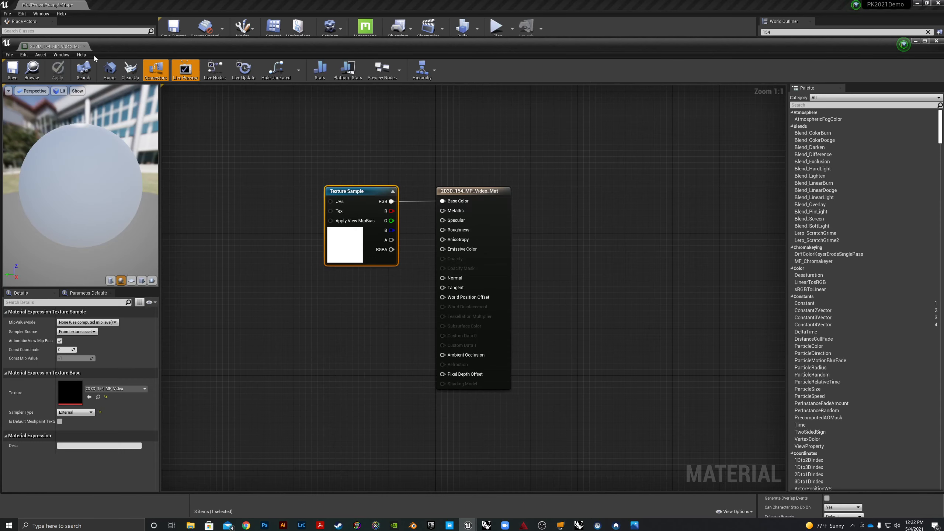
{"action": "left_click", "coordinate": [230, 263]}
{"action": "left_click", "coordinate": [84, 46]}
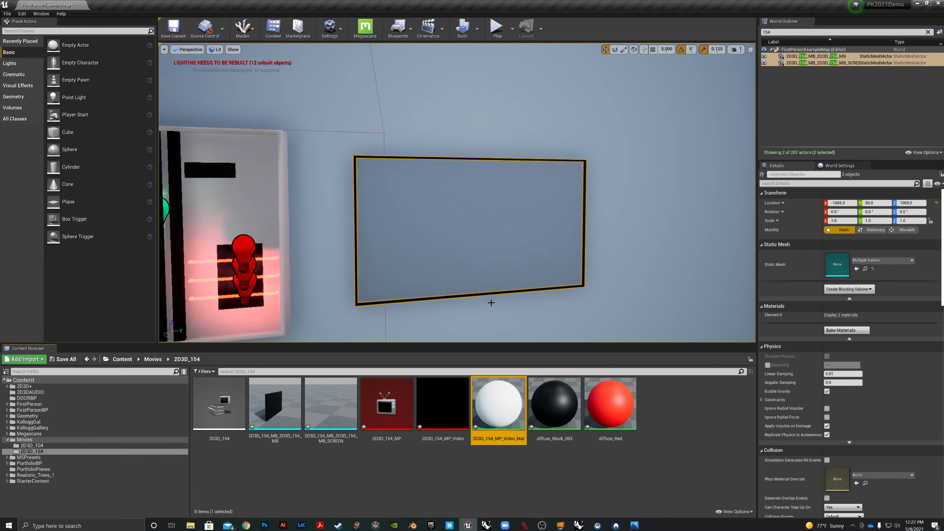
- Compare the new wall monitor with the existing video monitor elsewhere in the gallery
{"action": "mouse_move", "coordinate": [531, 268]}
{"action": "right_mouse_down"}
{"action": "mouse_move", "coordinate": [486, 272]}
{"action": "mouse_move", "coordinate": [530, 268]}
{"action": "right_mouse_up"}
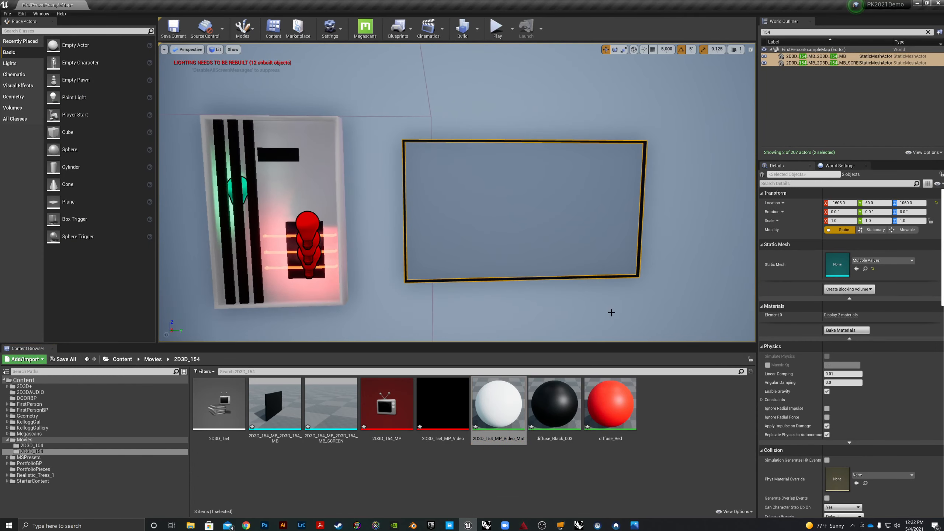
{"action": "left_click", "coordinate": [487, 469]}
{"action": "scroll", "coordinate": [487, 273], "scroll_direction": "down", "scroll_amount": 5}
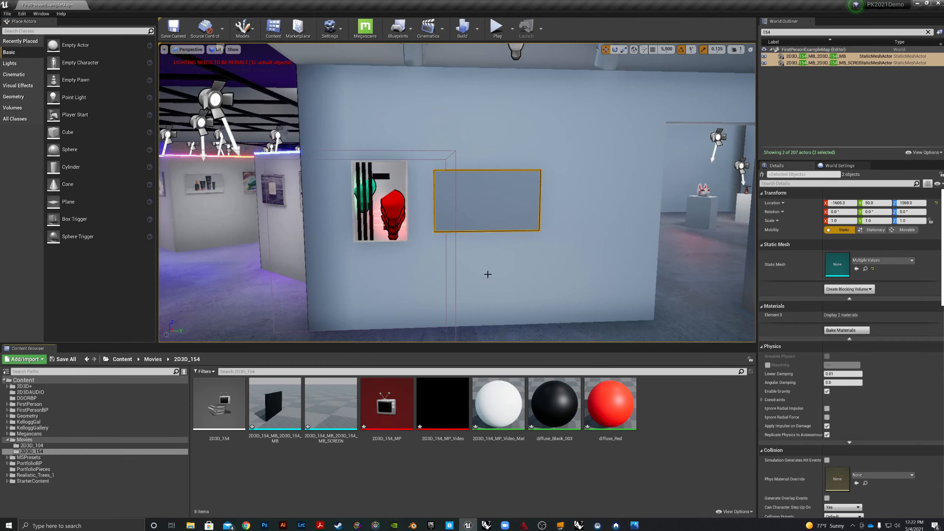
{"action": "right_click_drag", "start_coordinate": [487, 274], "coordinate": [469, 243]}
{"action": "key", "text": "w"}
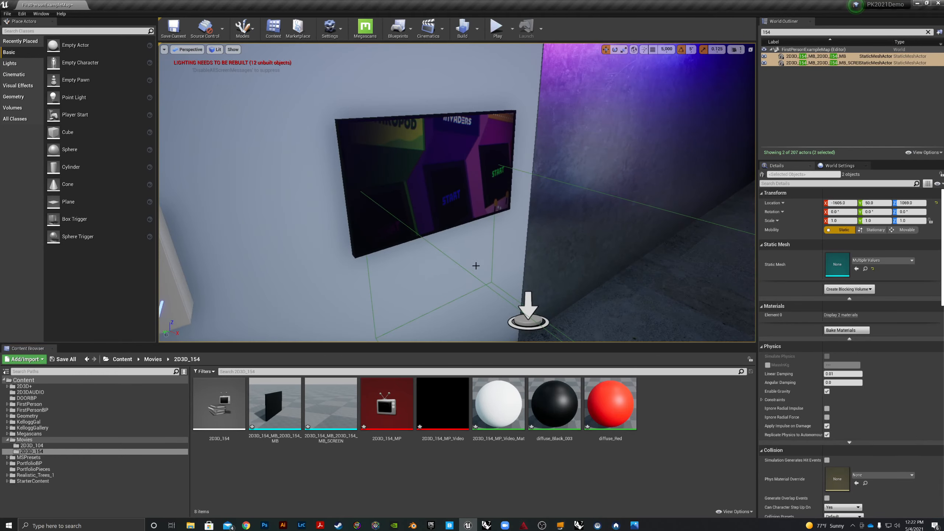
- Find the Box Trigger actor by searching the placeable actors for TR, and place one in front of artwork 154's wall monitor
{"action": "key", "text": "f"}
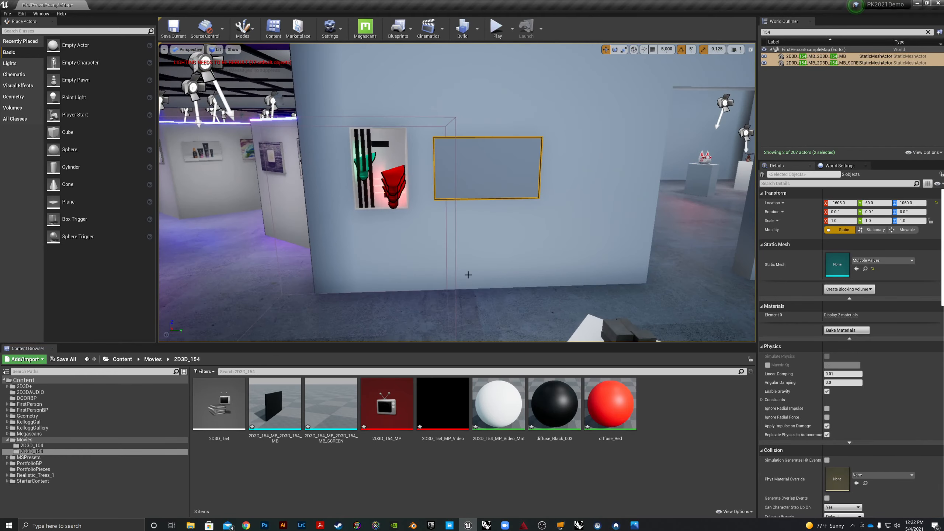
{"action": "scroll", "coordinate": [467, 278], "scroll_direction": "up", "scroll_amount": 5}
{"action": "right_click_drag", "start_coordinate": [461, 277], "coordinate": [439, 330]}
{"action": "scroll", "coordinate": [471, 307], "scroll_direction": "down", "scroll_amount": 5}
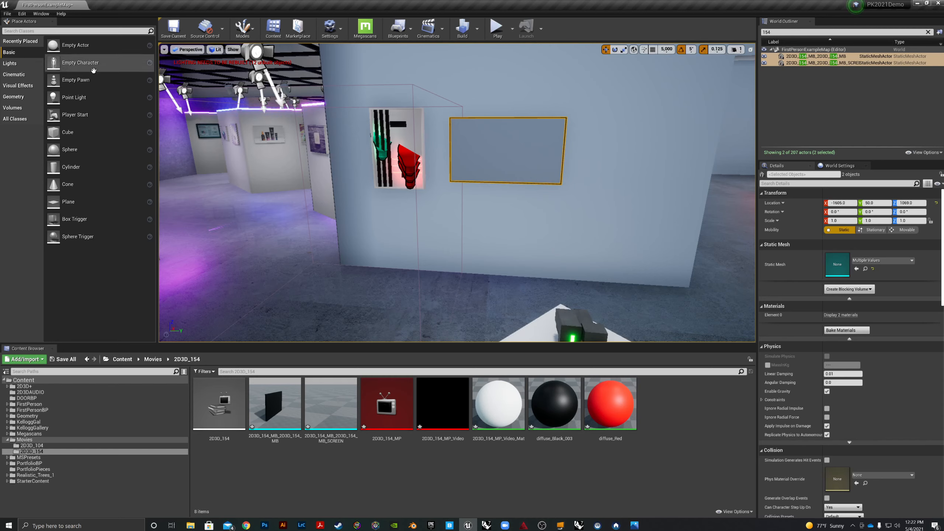
{"action": "left_click", "coordinate": [25, 31]}
{"action": "type", "text": "TR"}
{"action": "left_click_drag", "start_coordinate": [34, 63], "coordinate": [502, 186]}
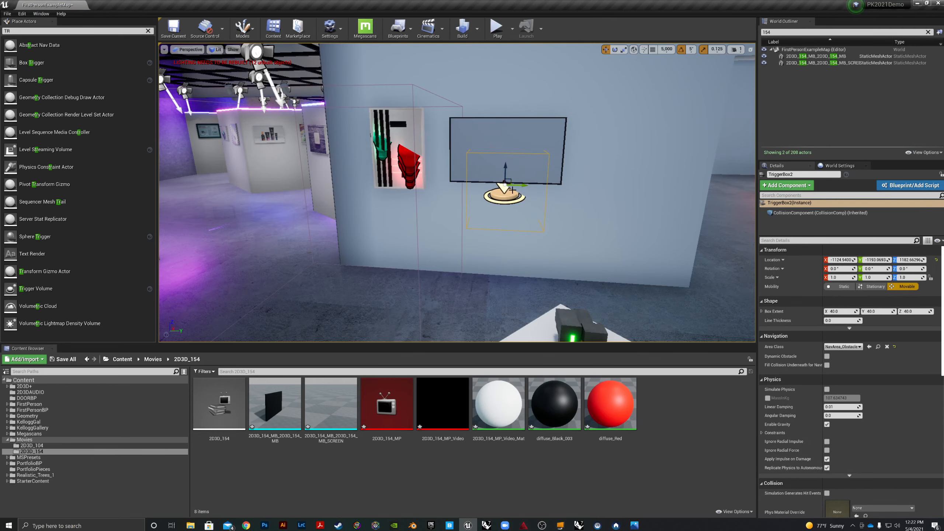
- Move the new trigger box away from the monitor wall into the walkway, to about X -1201
{"action": "scroll", "coordinate": [577, 195], "scroll_direction": "up", "scroll_amount": 2}
{"action": "right_click_drag", "start_coordinate": [555, 186], "coordinate": [483, 201]}
{"action": "right_click_drag", "start_coordinate": [664, 206], "coordinate": [550, 210]}
{"action": "right_click_drag", "start_coordinate": [490, 185], "coordinate": [604, 189]}
{"action": "scroll", "coordinate": [489, 185], "scroll_direction": "down", "scroll_amount": 5}
{"action": "scroll", "coordinate": [490, 185], "scroll_direction": "up", "scroll_amount": 4}
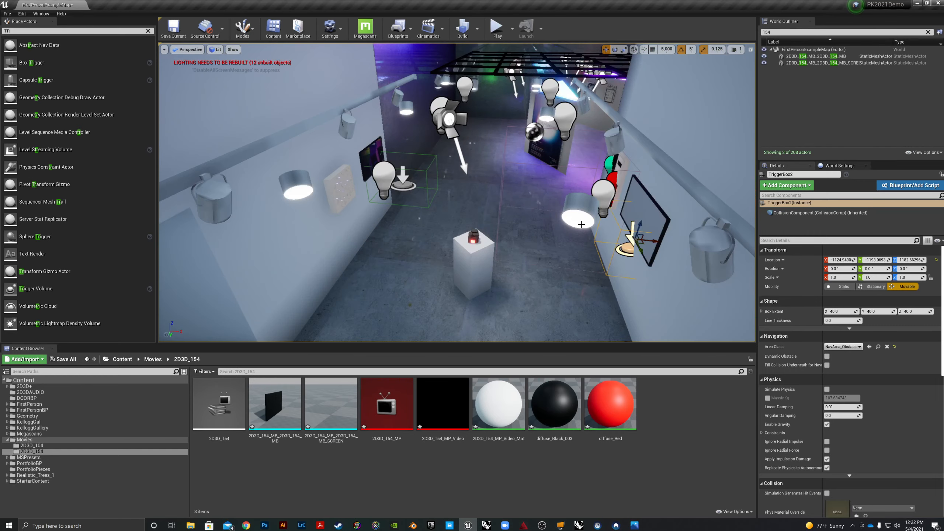
{"action": "right_click_drag", "start_coordinate": [452, 226], "coordinate": [497, 223]}
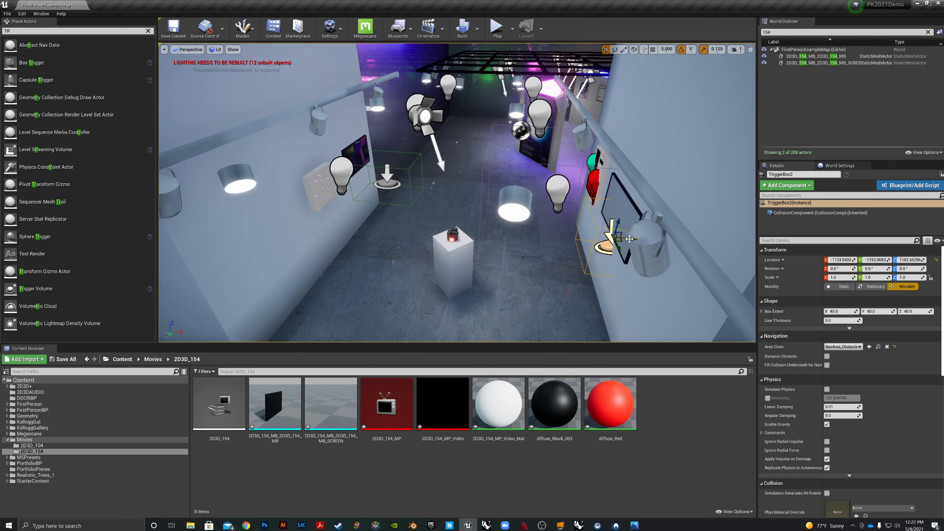
{"action": "left_click_drag", "start_coordinate": [624, 240], "coordinate": [571, 241]}
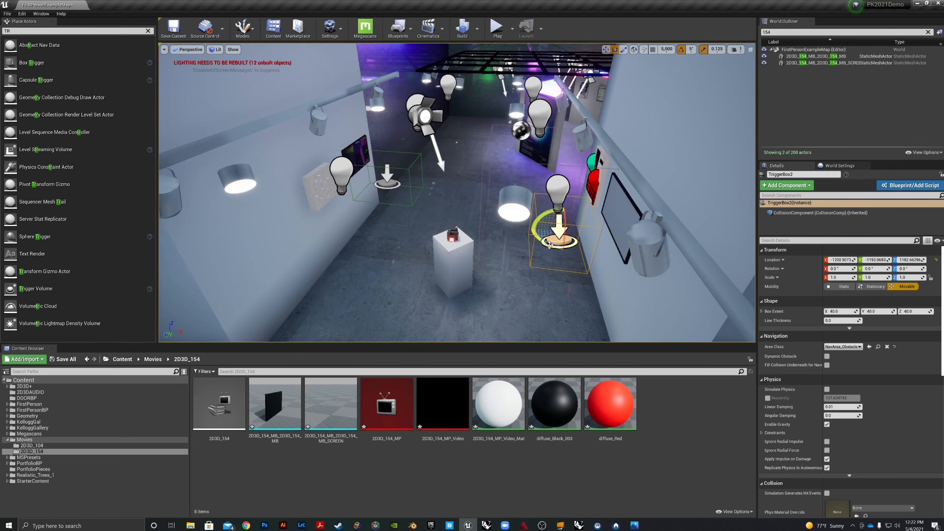
- Start scaling the new trigger box in front of the wall monitor
{"action": "key", "text": "r"}
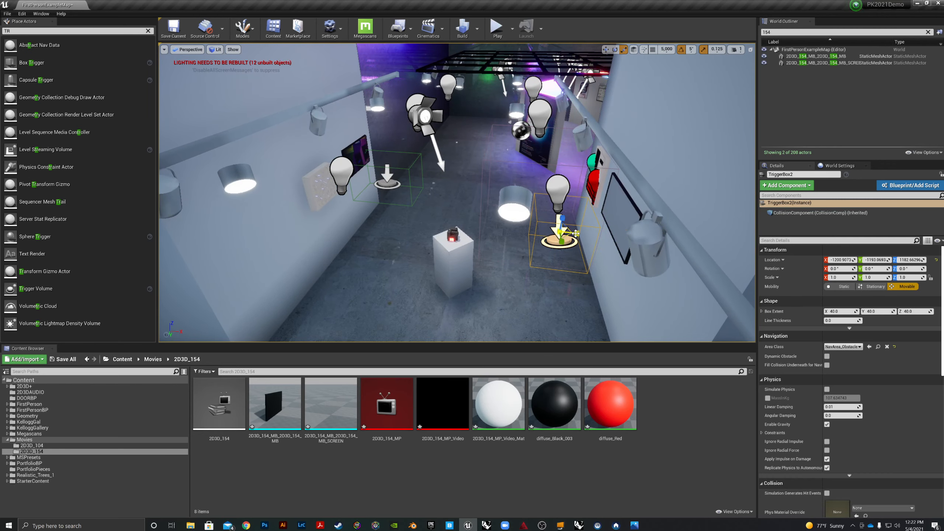